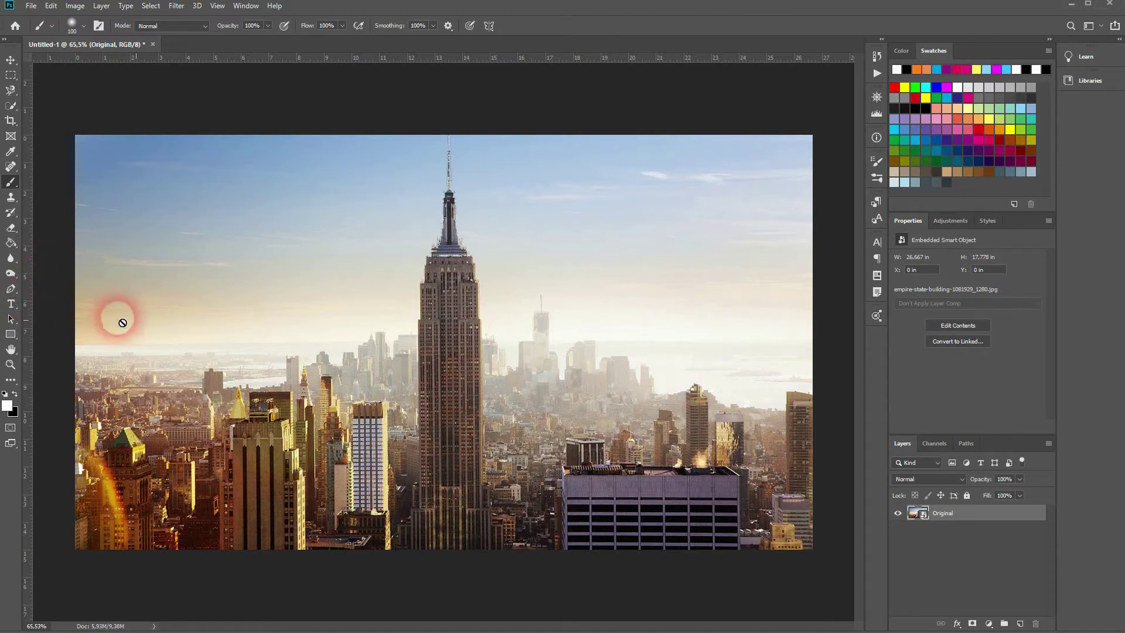
- Add a white text line reading MANHATTAN over the skyline beside the central skyscraper
left_click(11, 304)
left_click(313, 352)
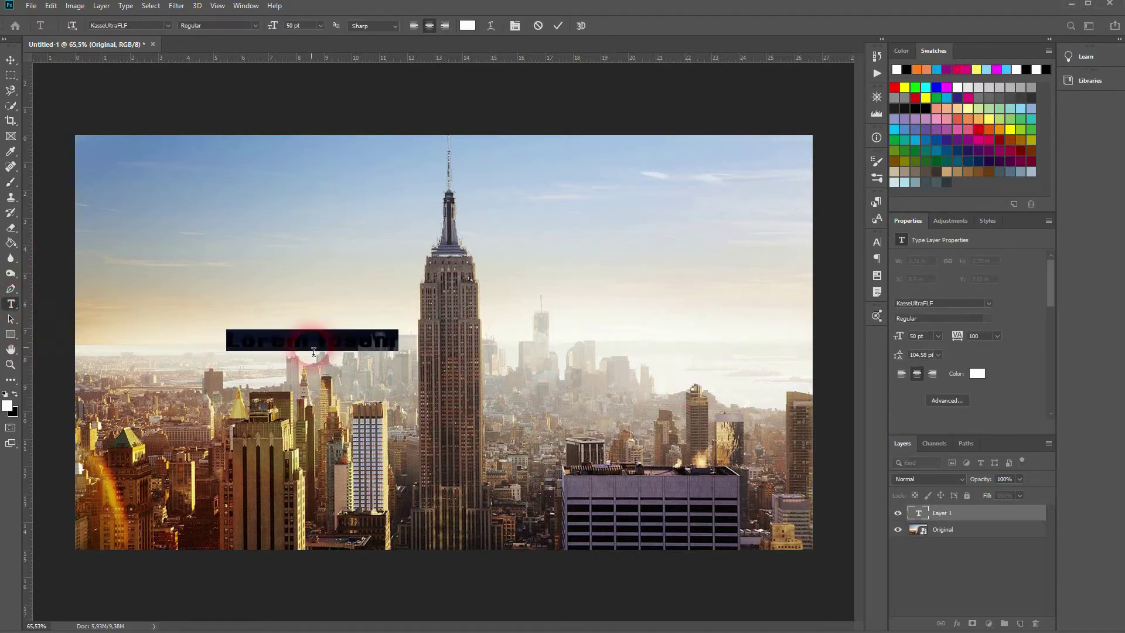
key("BackSpace")
type("MANHATTAN")
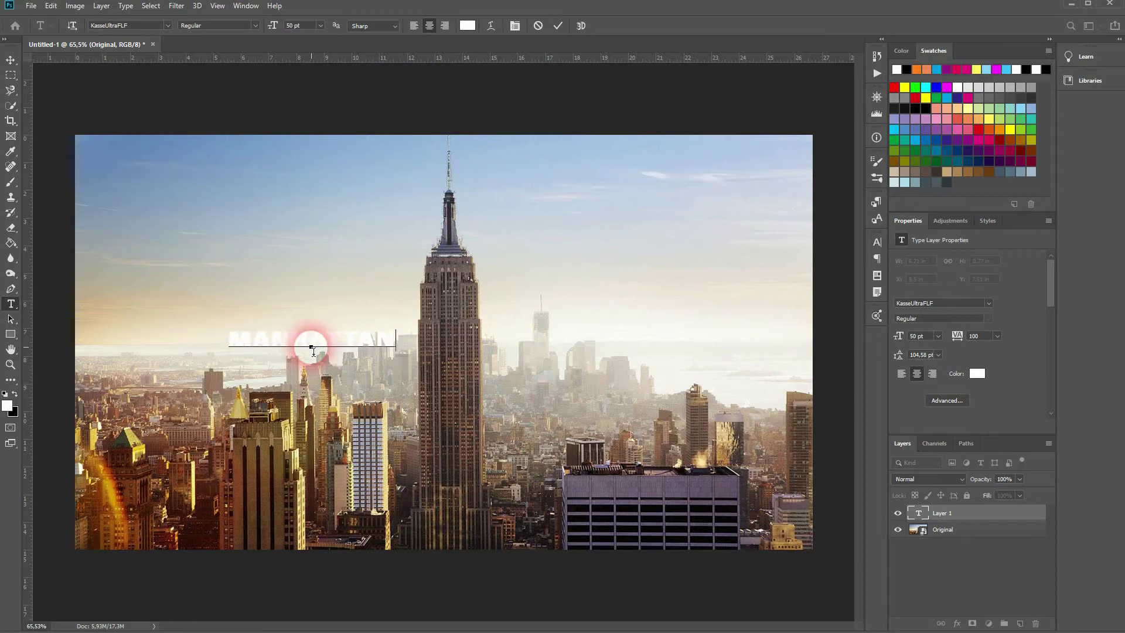
left_click(11, 60)
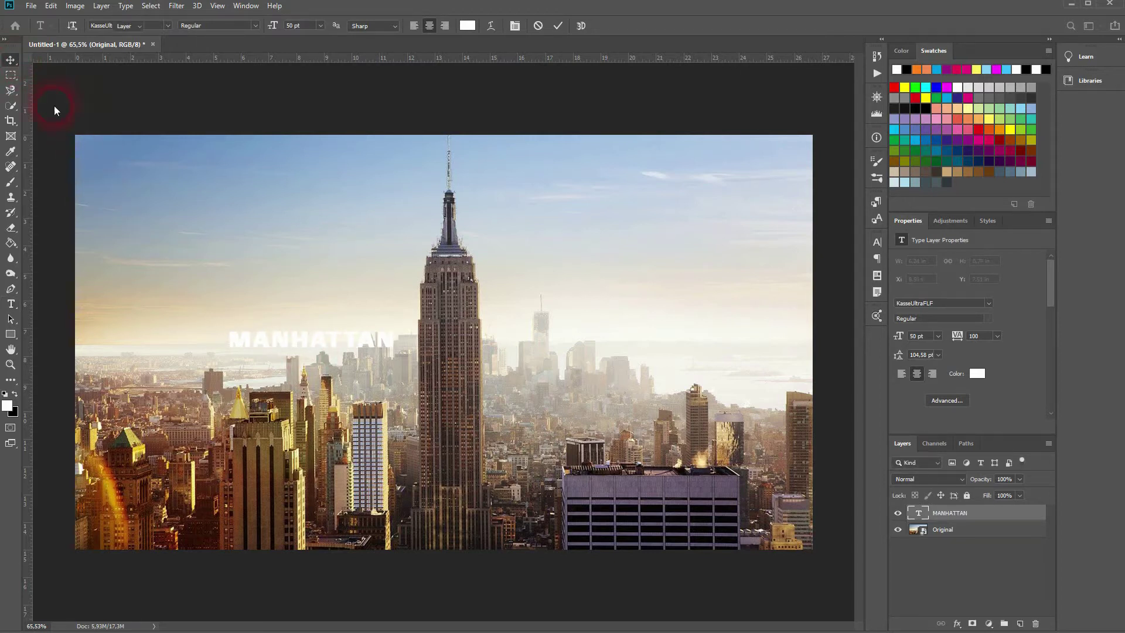
- Move the MANHATTAN text near the photo's left edge and scale it to about 434% so it spans nearly the full width
left_click(439, 353)
left_click(295, 350)
left_click_drag(295, 350, 154, 407)
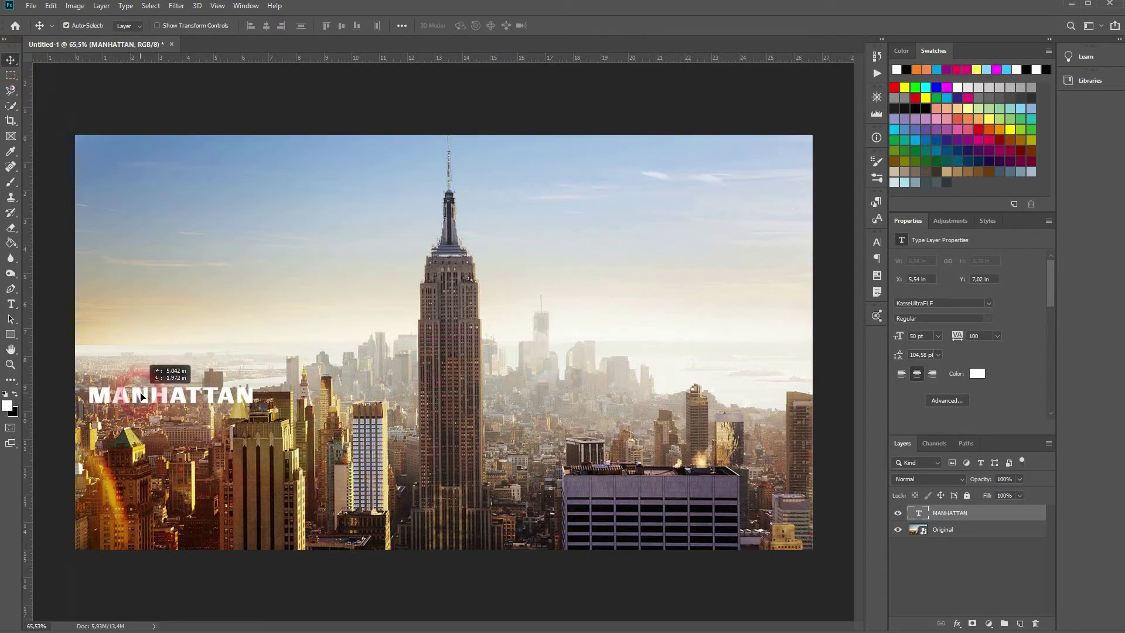
key("ctrl+t")
left_click_drag(263, 402, 819, 406)
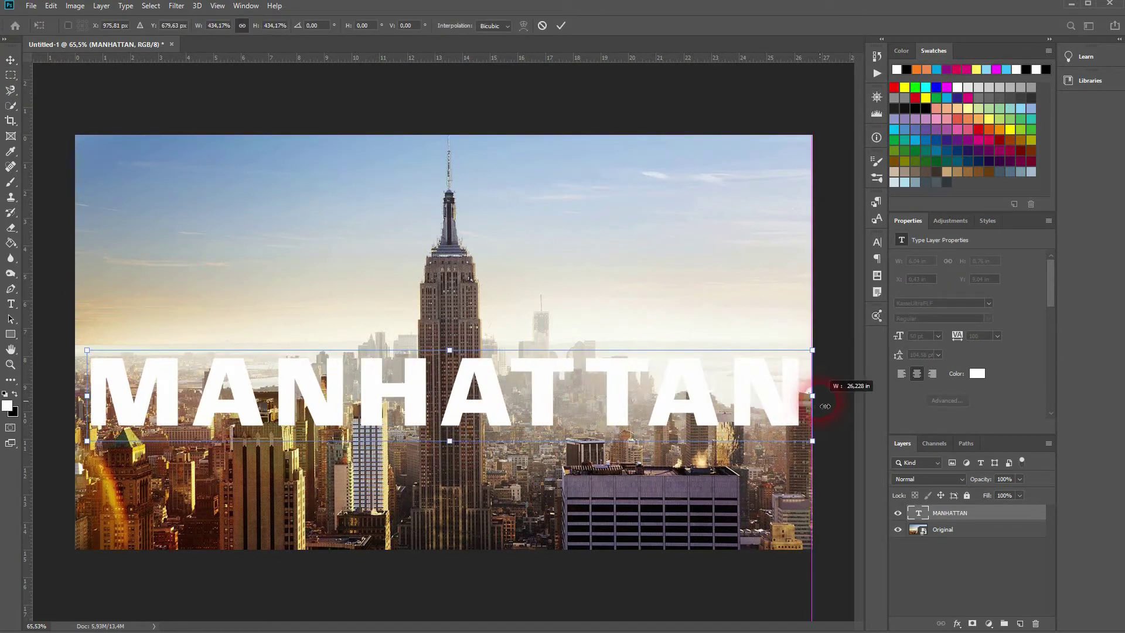
left_click_drag(480, 401, 468, 391)
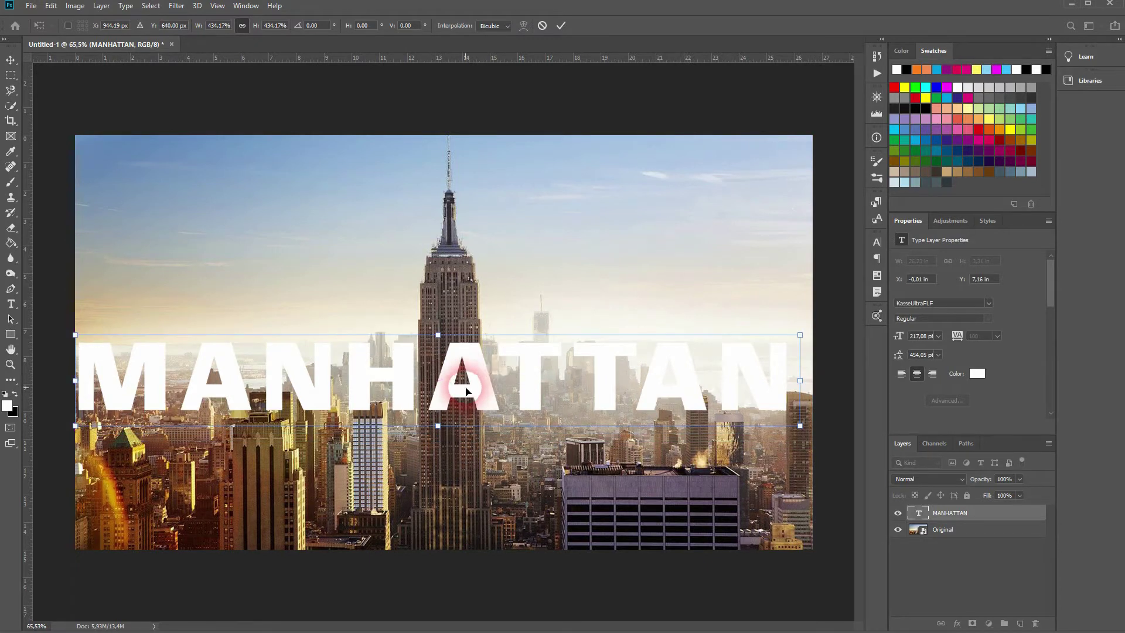
key("Return")
- Nudge the MANHATTAN text rightward to X 0.41 in, centring it horizontally across the photo
key("Right")
key("Right")
key("Right")
key("Right")
key("Right")
key("Right")
key("Right")
key("Right")
key("Right")
key("Right")
key("Right")
key("Right")
key("Right")
key("Right")
key("Right")
key("Right")
key("Right")
key("Right")
key("Right")
key("Right")
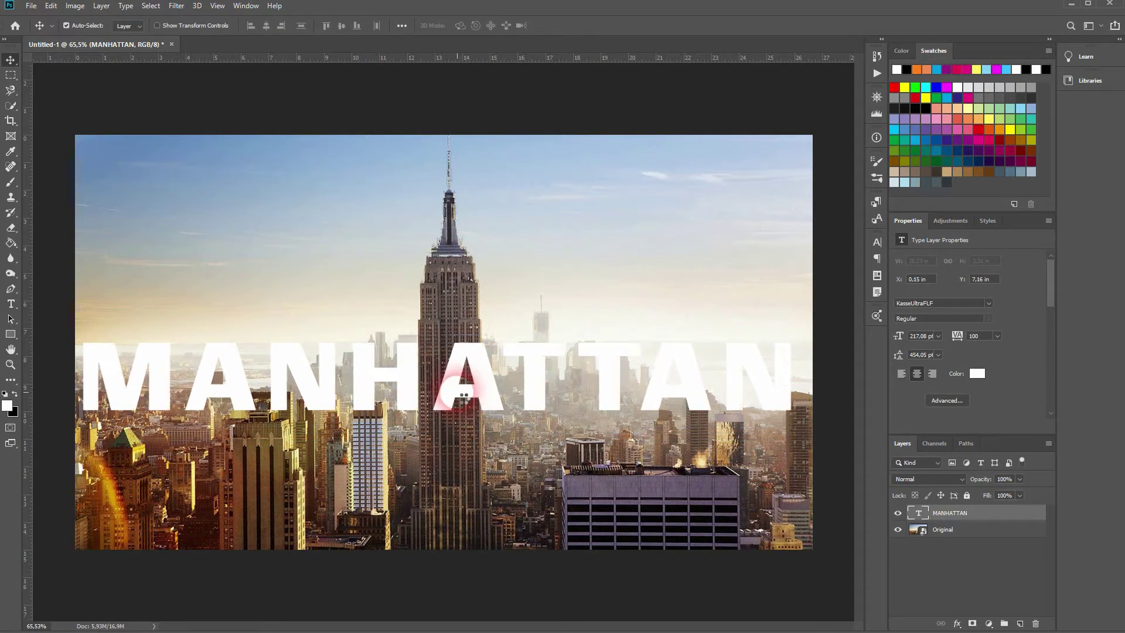
key("Right")
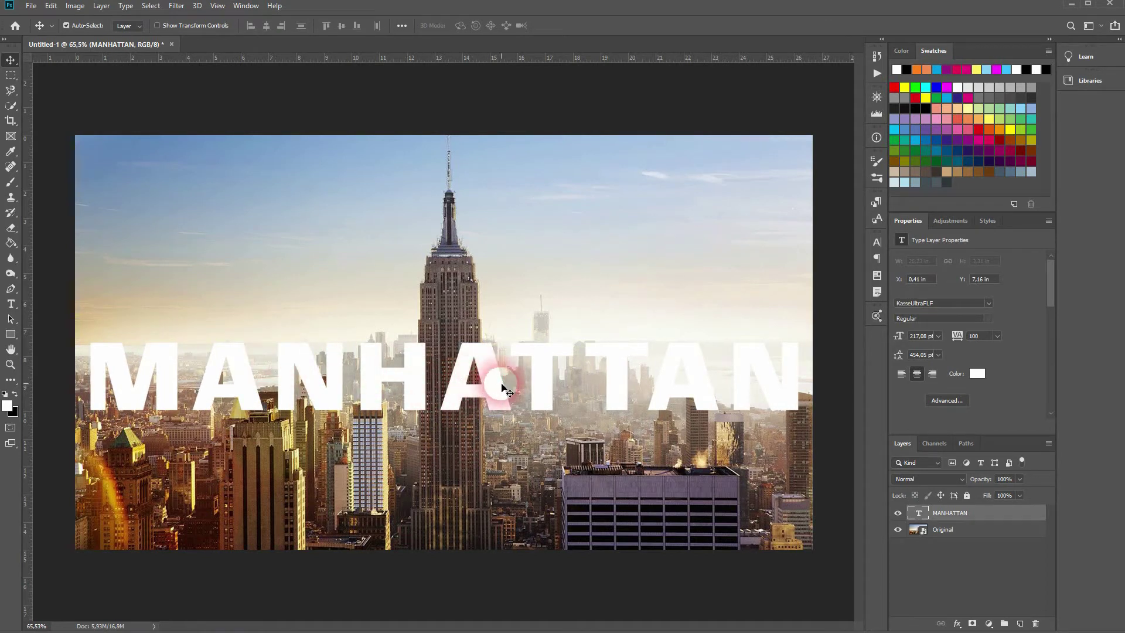
- Add a layer mask to the MANHATTAN text layer
left_click(926, 321)
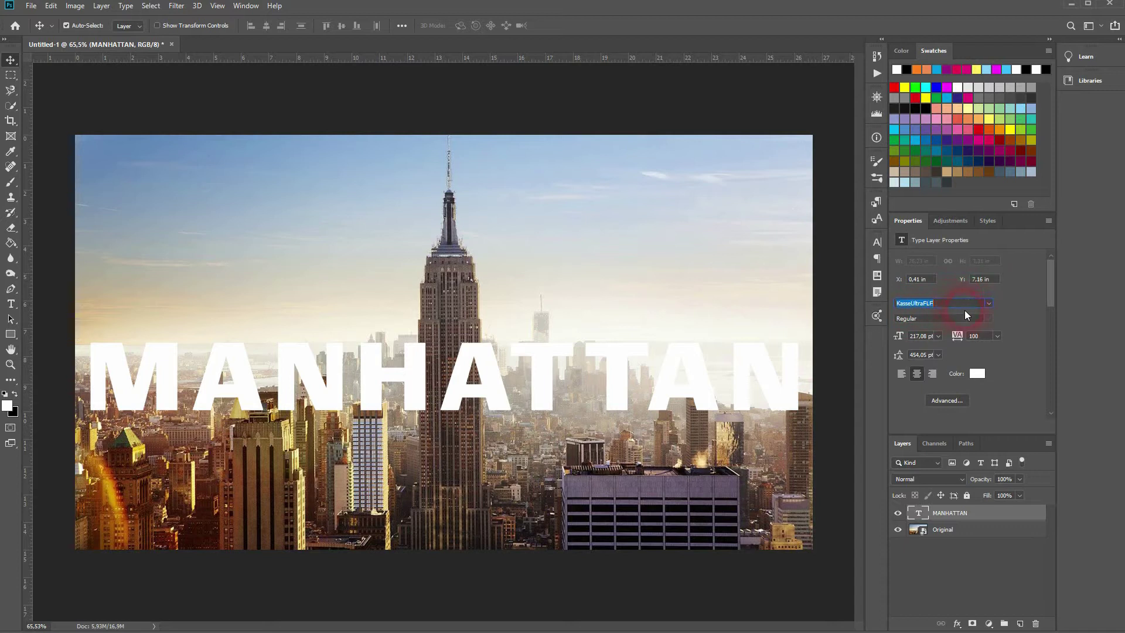
left_click(991, 518)
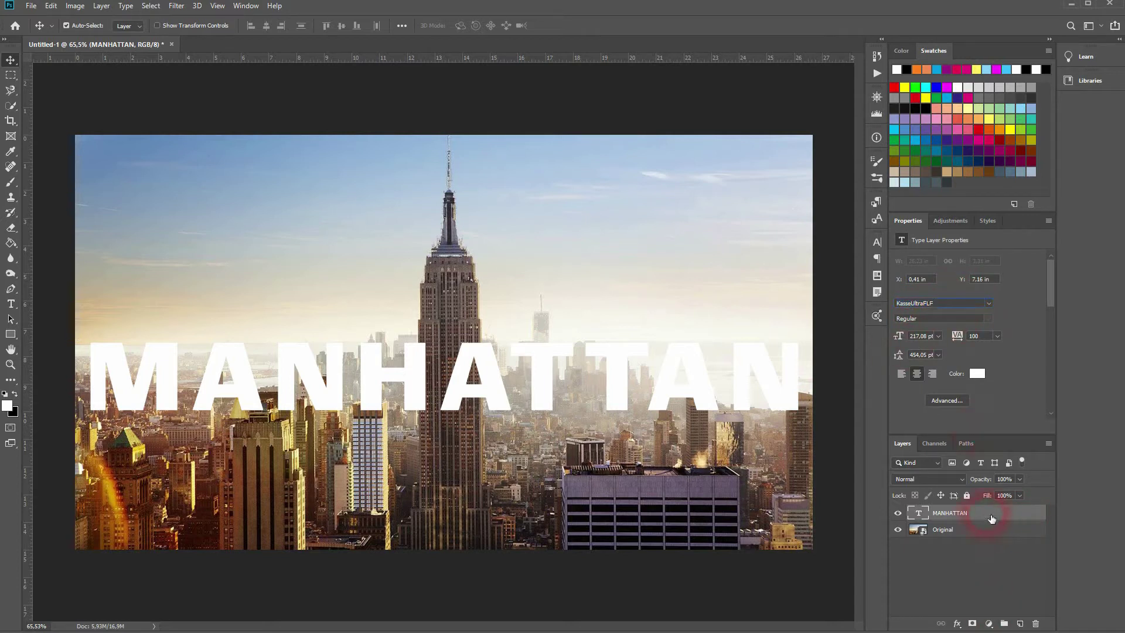
left_click(1023, 610)
left_click(975, 624)
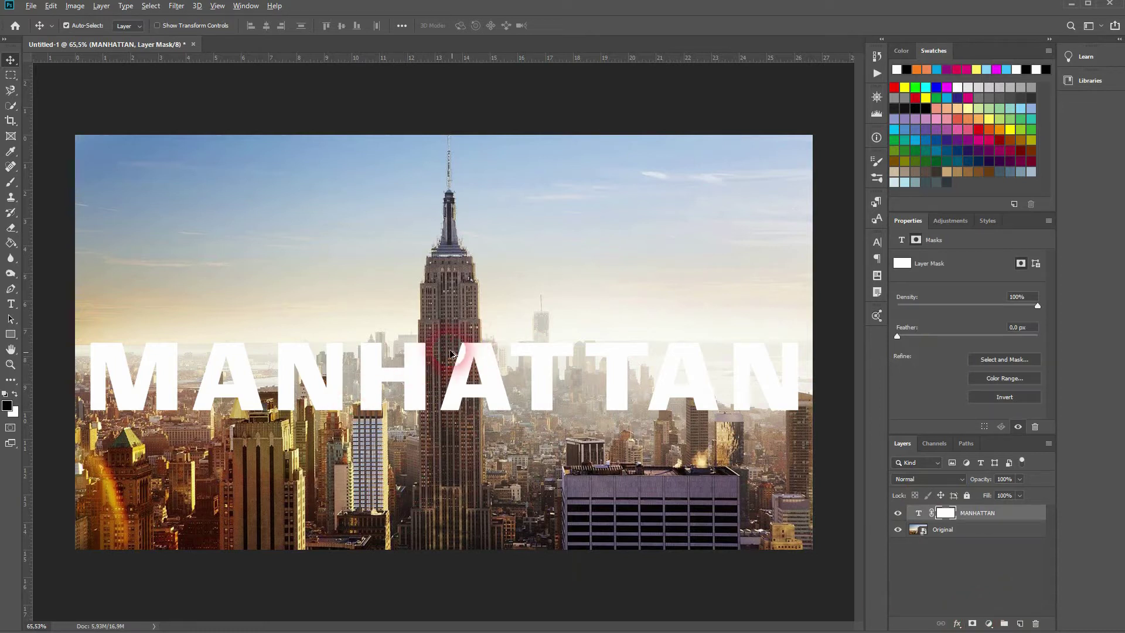
- Hide the MANHATTAN layer and select the central skyscraper on the Original layer with the Quick Selection tool
scroll(459, 364, "up", 7)
scroll(463, 370, "up", 1)
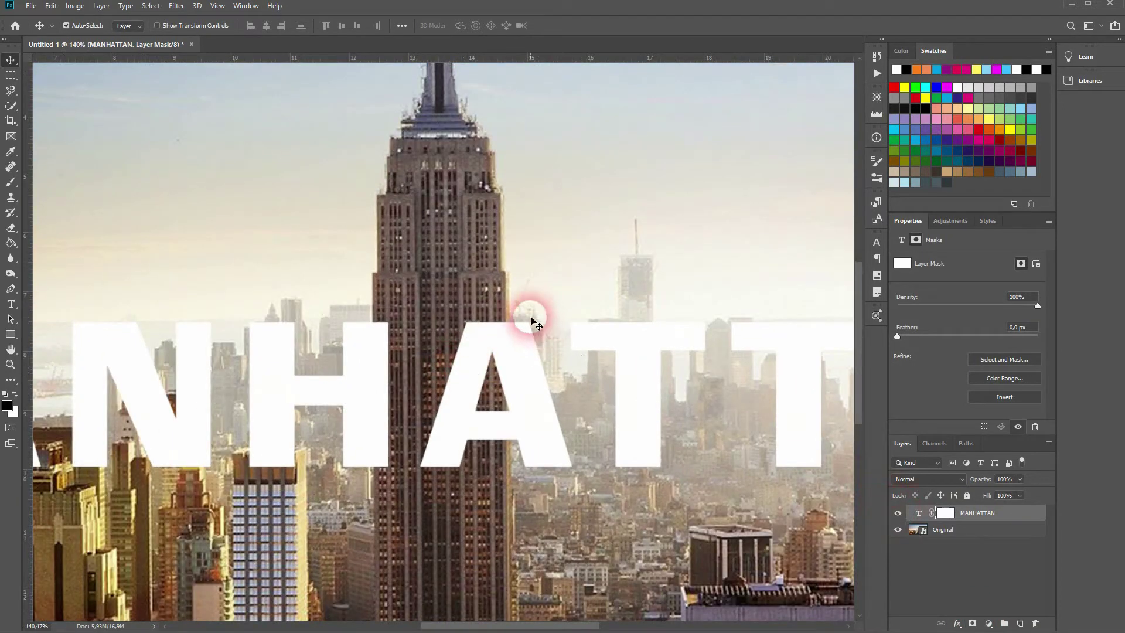
left_click(428, 300)
left_click(10, 105)
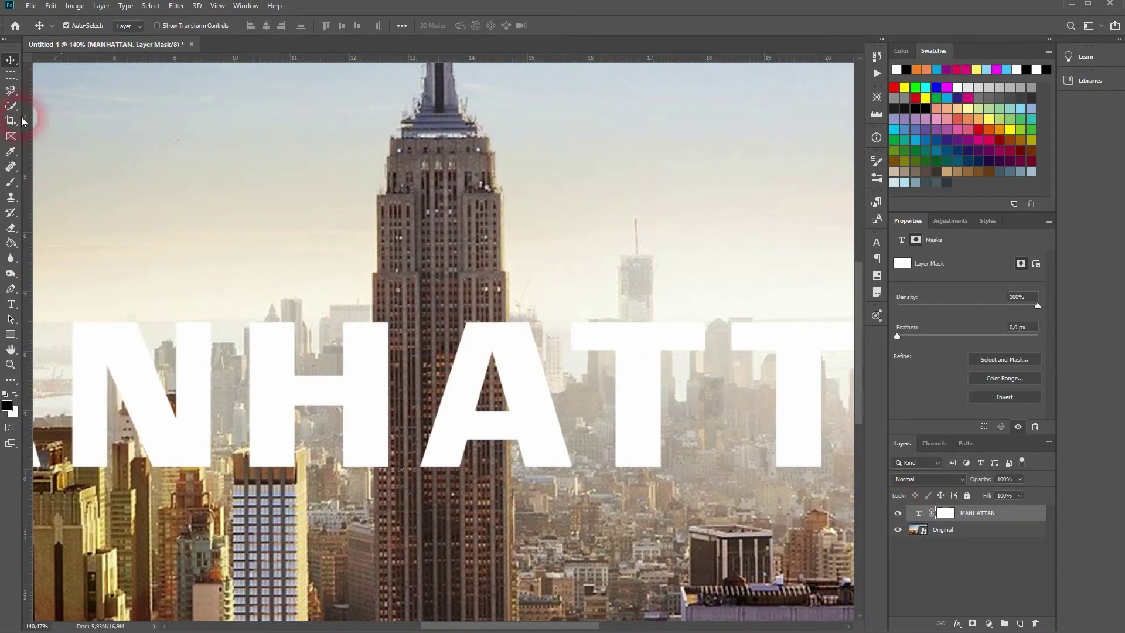
left_click(941, 531)
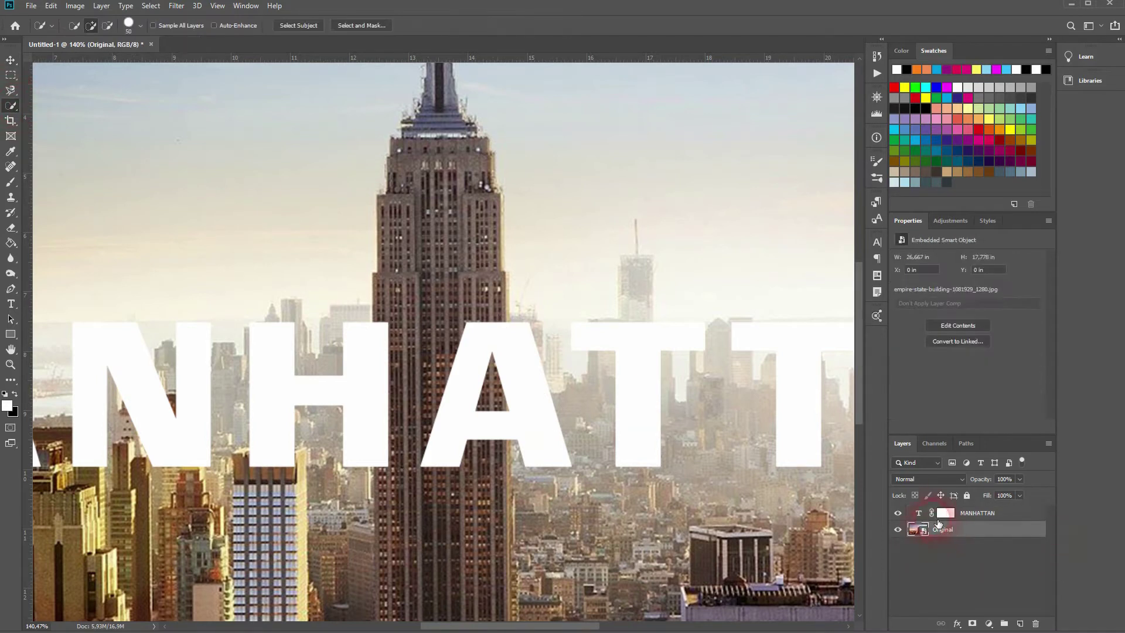
left_click(898, 513)
mouse_move(447, 332)
left_mouse_down()
mouse_move(462, 559)
mouse_move(491, 441)
mouse_move(488, 361)
mouse_move(490, 430)
left_mouse_up()
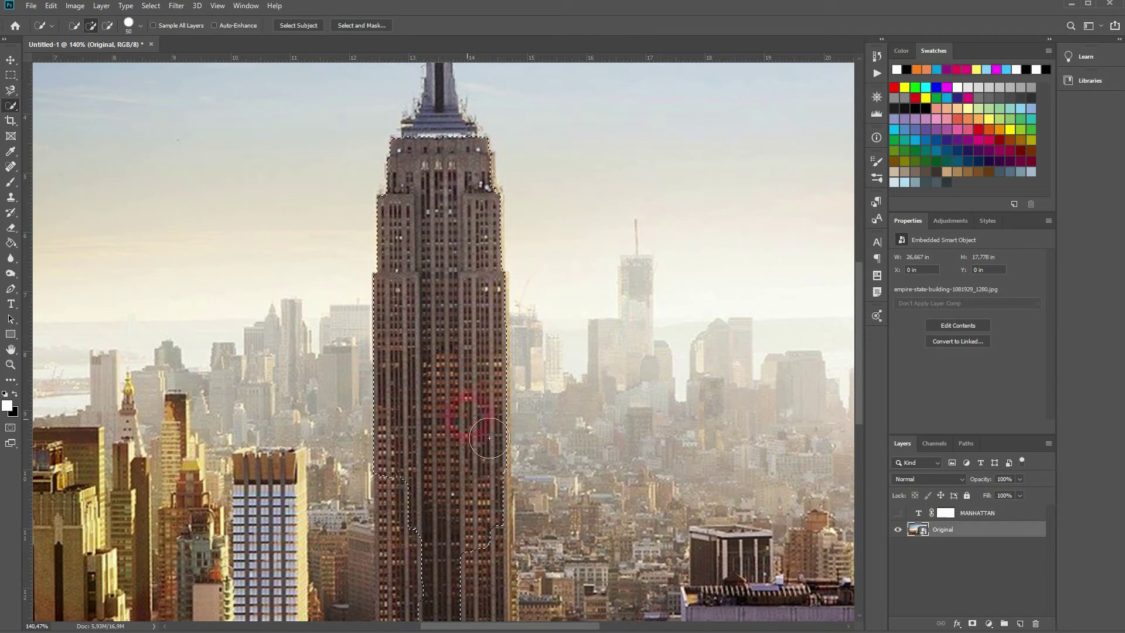
left_click_drag(414, 497, 429, 493)
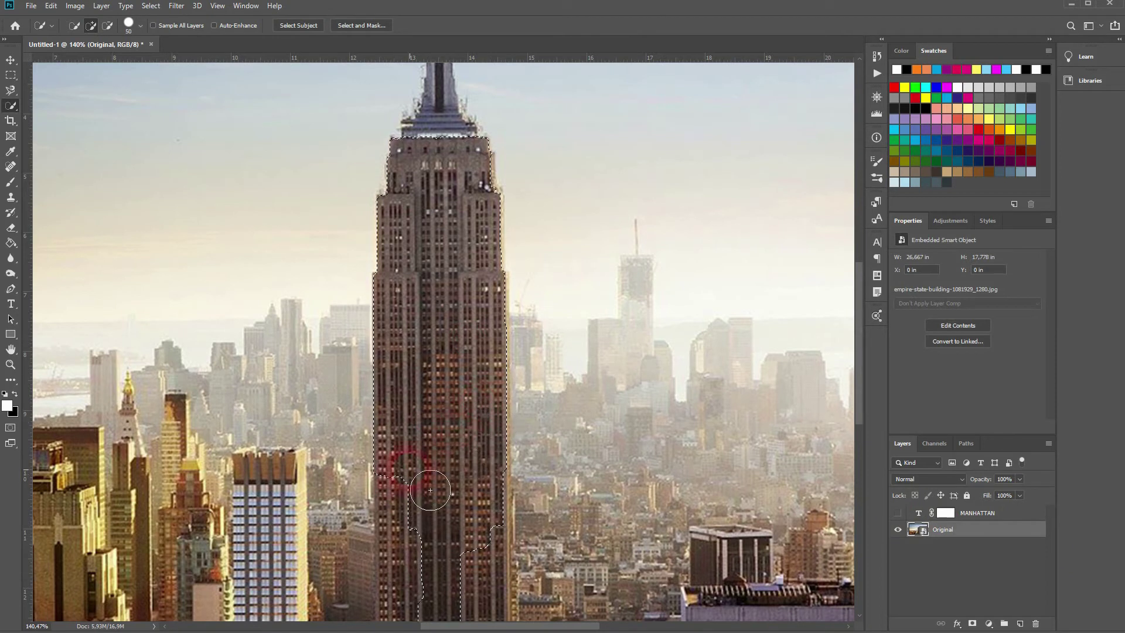
- Extend the selection to the skyscraper's right edge where the letters cross it, and show the MANHATTAN layer again
left_click(898, 514)
left_click(898, 514)
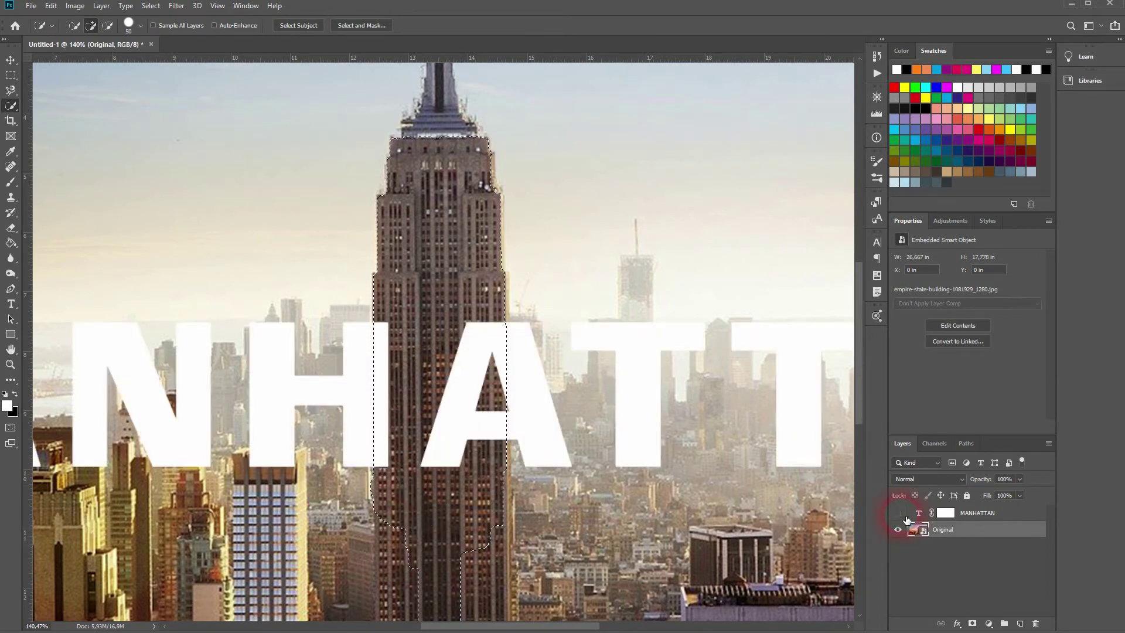
scroll(541, 417, "up", 5, "alt")
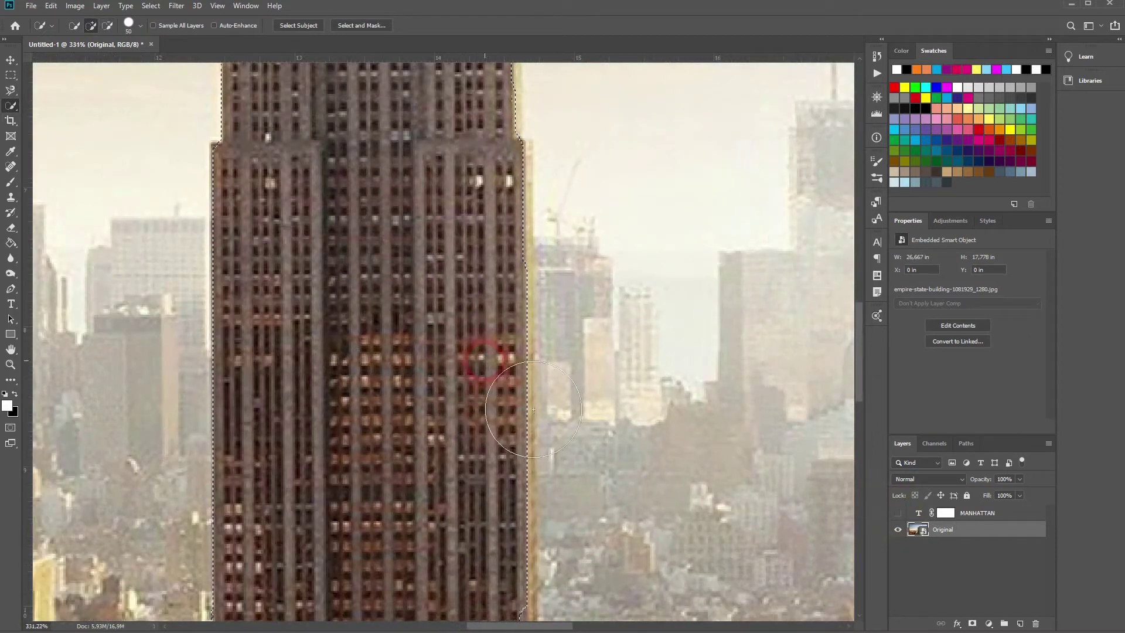
left_click_drag(485, 423, 487, 441)
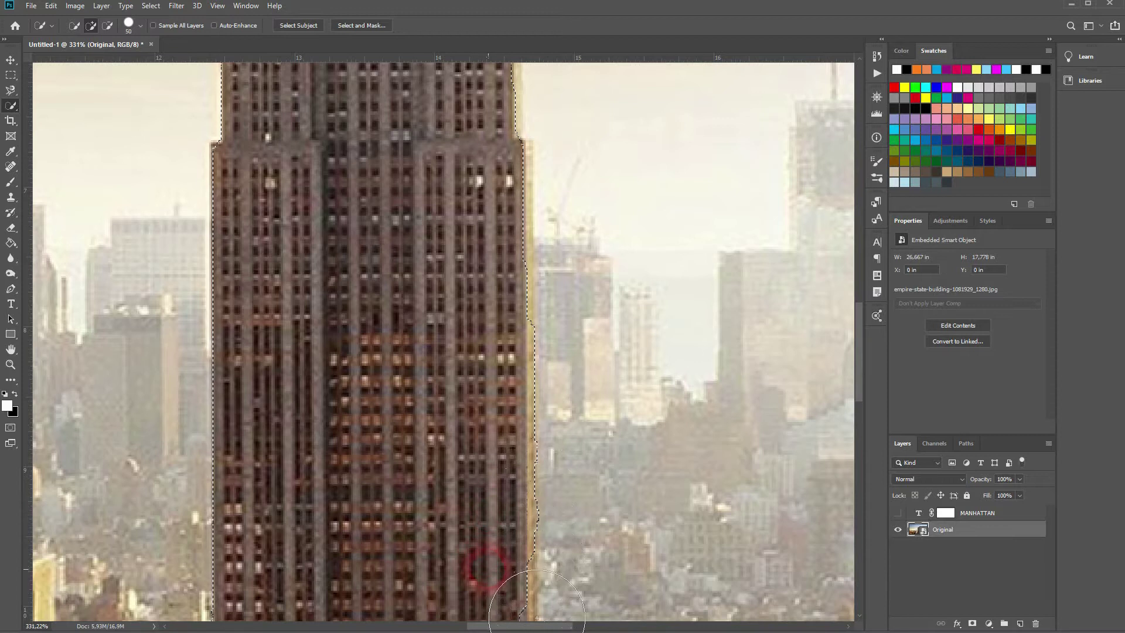
left_click_drag(488, 573, 488, 576)
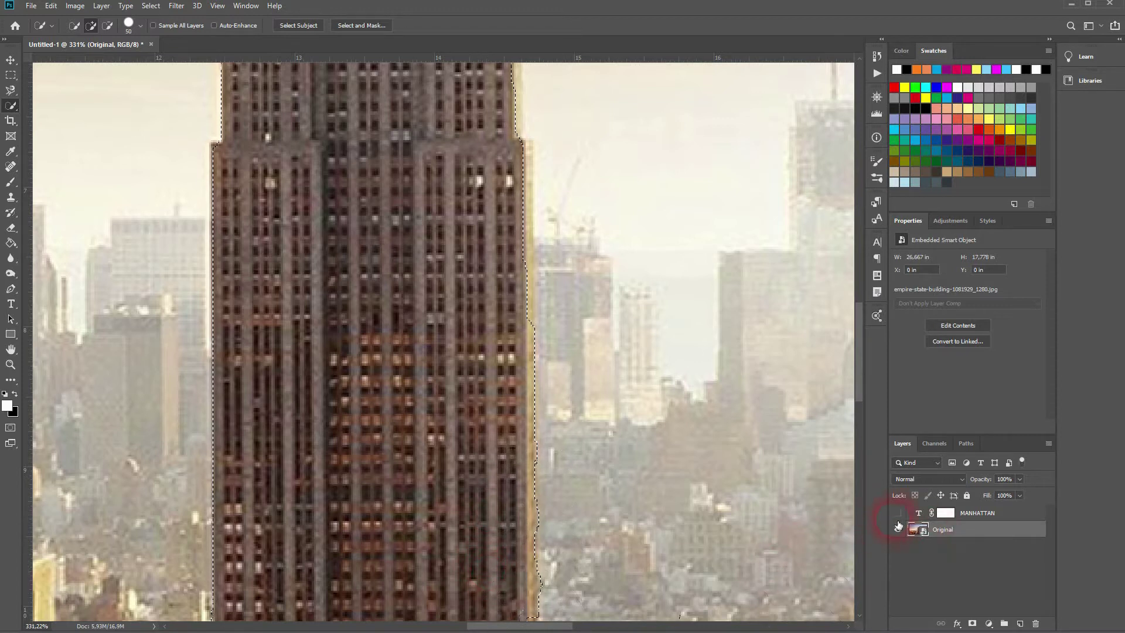
left_click(898, 514)
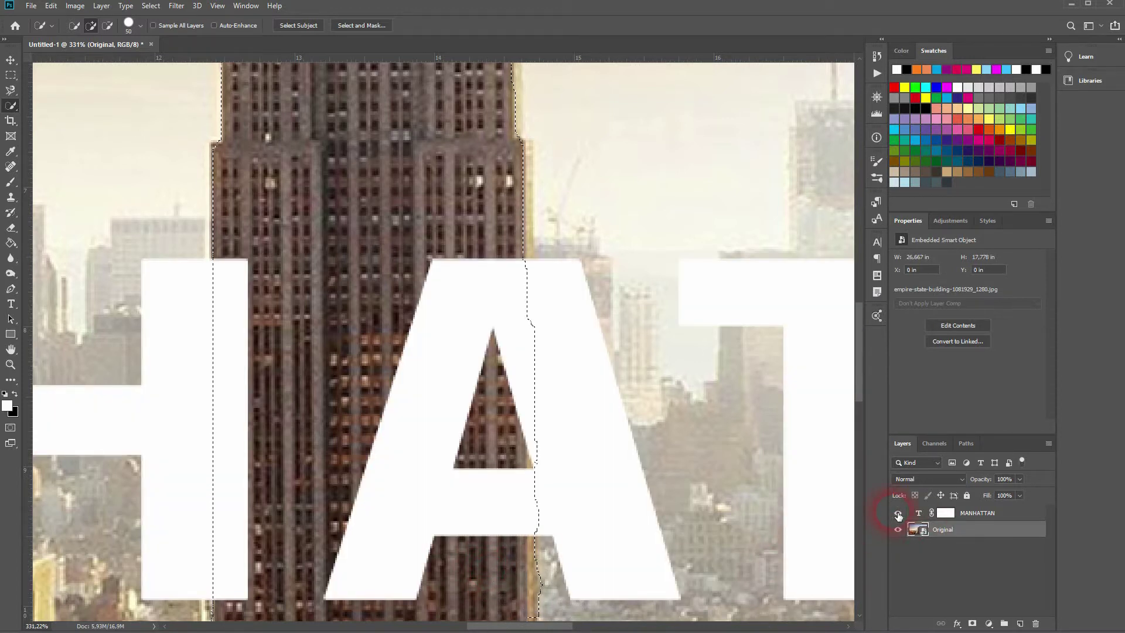
left_click(898, 514)
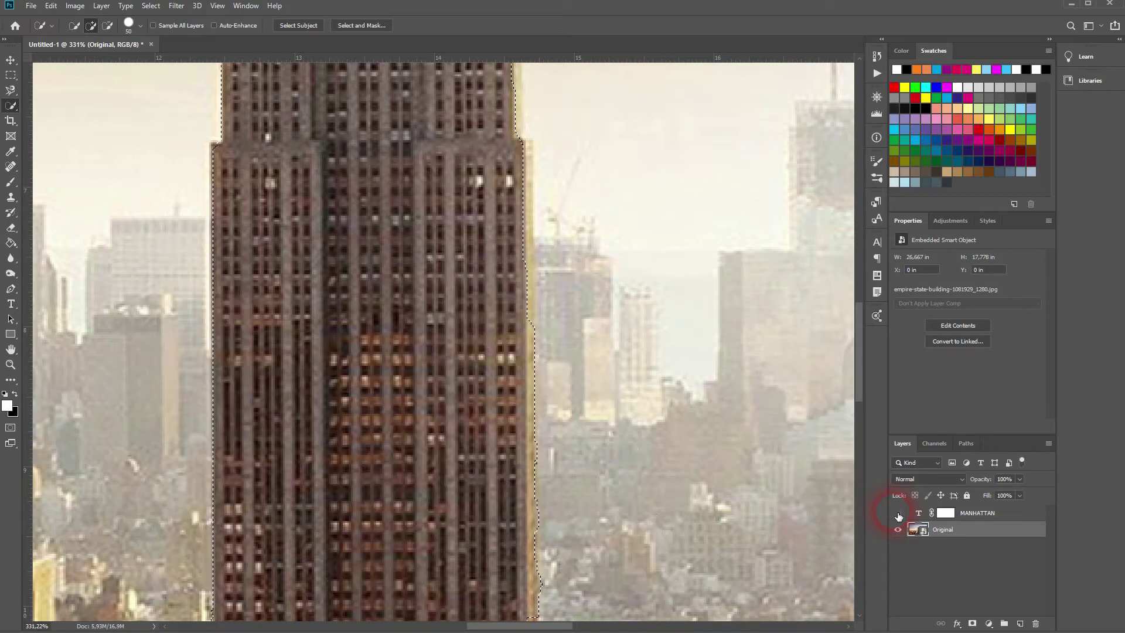
left_click(898, 514)
left_click(897, 514)
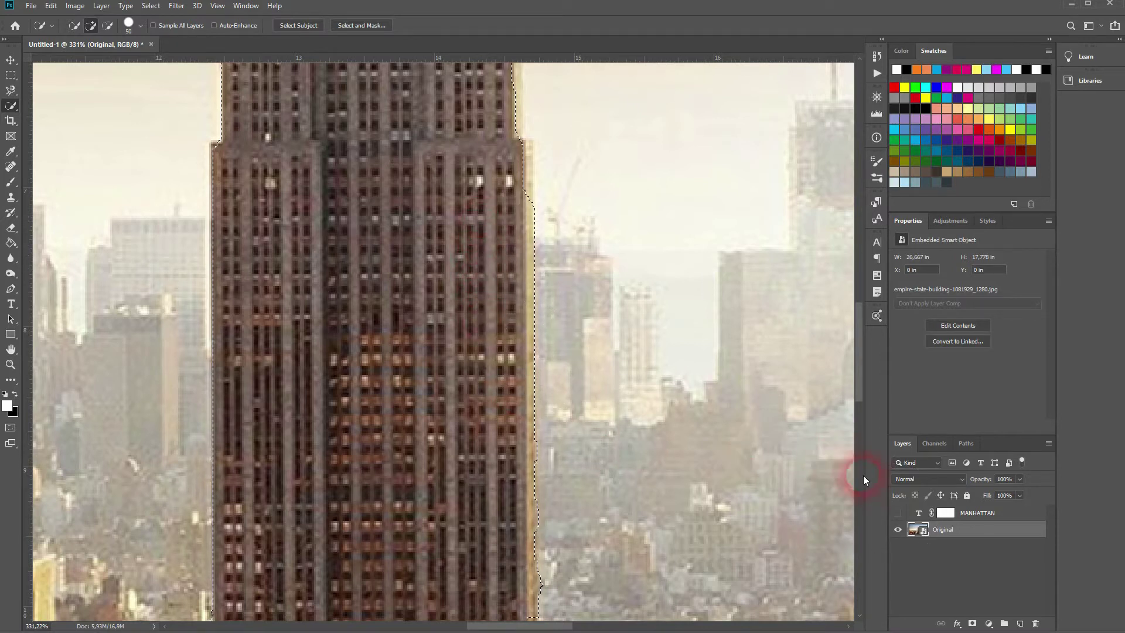
left_click(898, 514)
- Target the MANHATTAN layer's mask and ready a soft round Brush with black as the foreground colour
scroll(419, 421, "down", 3)
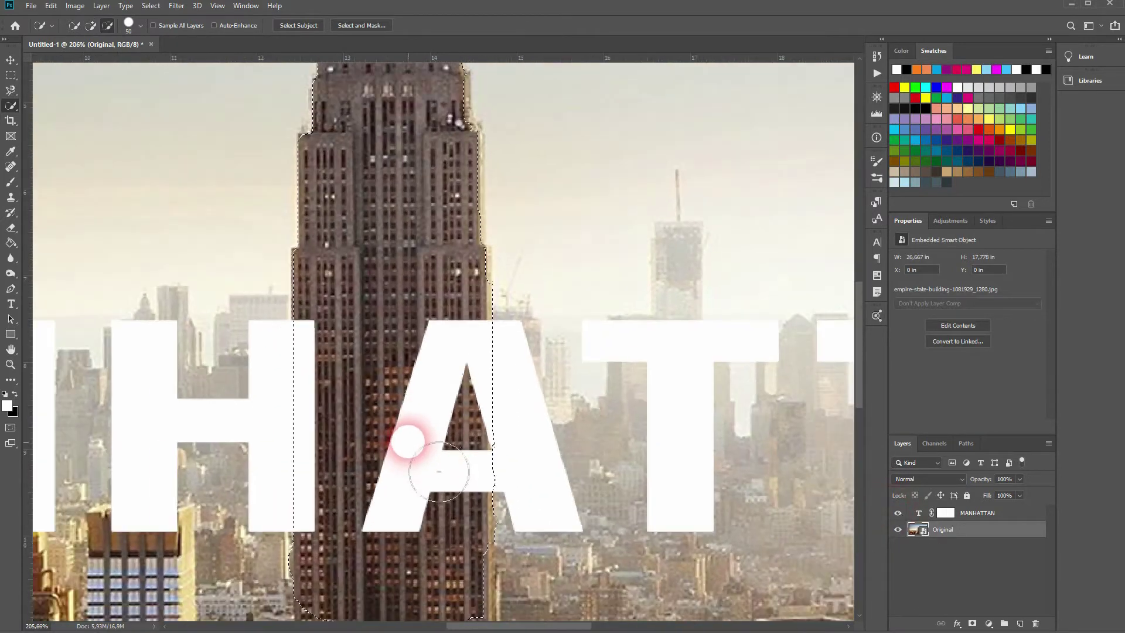
left_click(946, 513)
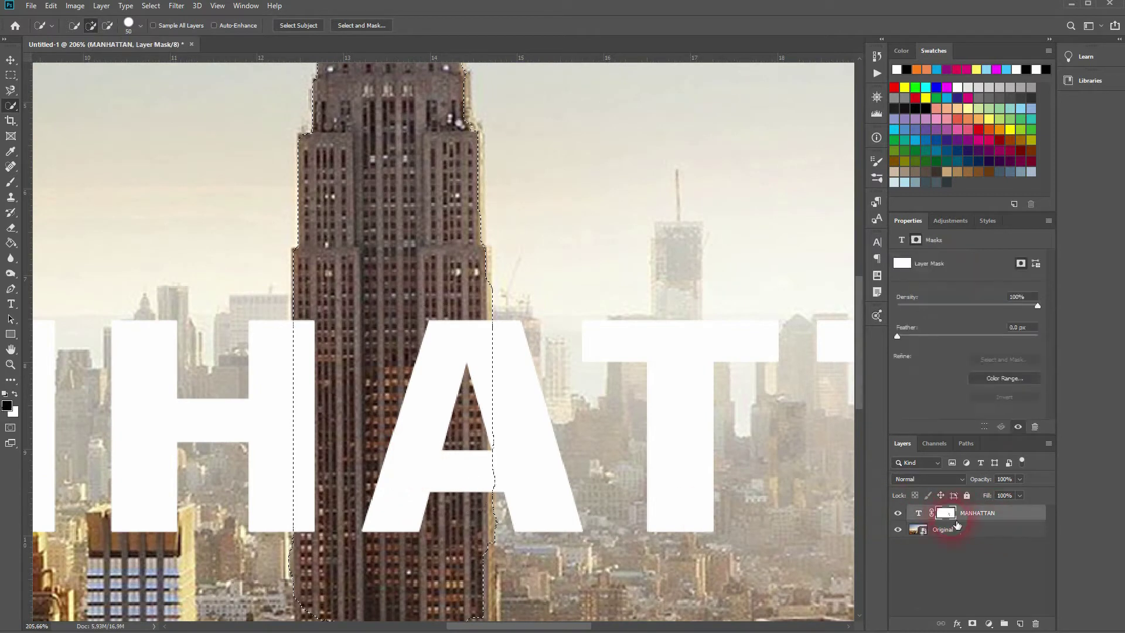
key("b")
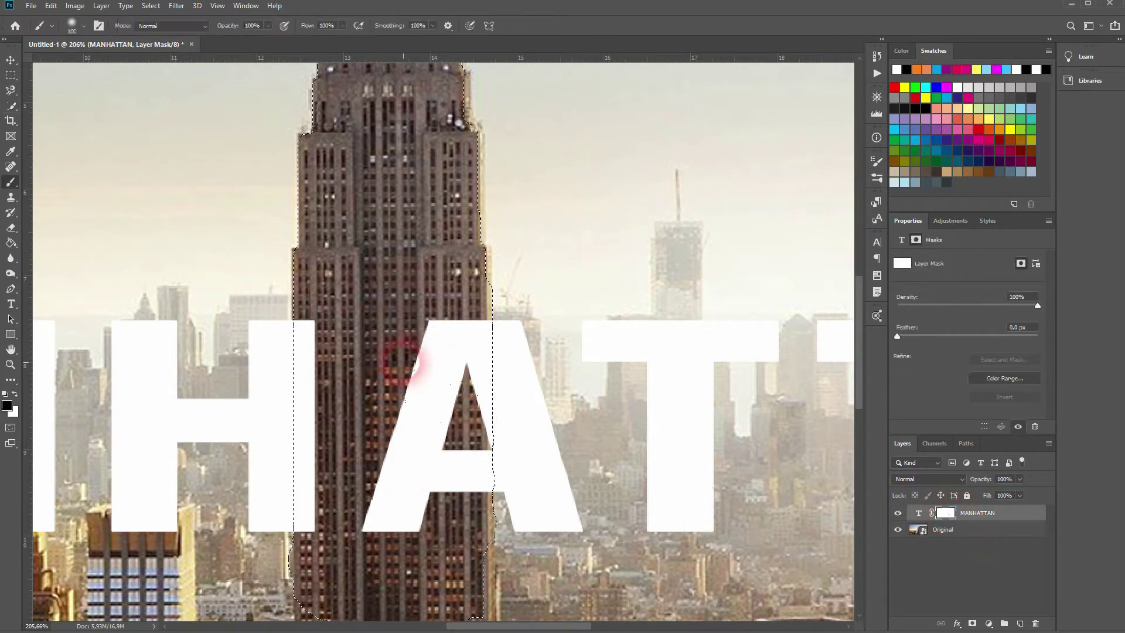
right_click(12, 182)
left_click(53, 182)
left_click(16, 394)
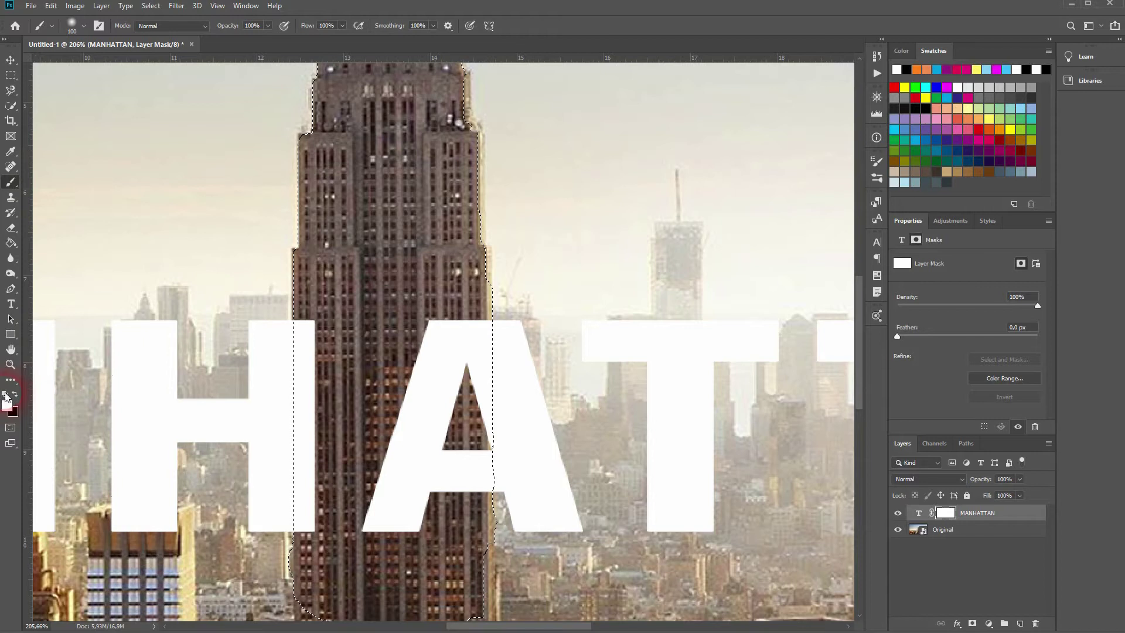
left_click(16, 393)
left_click(448, 303)
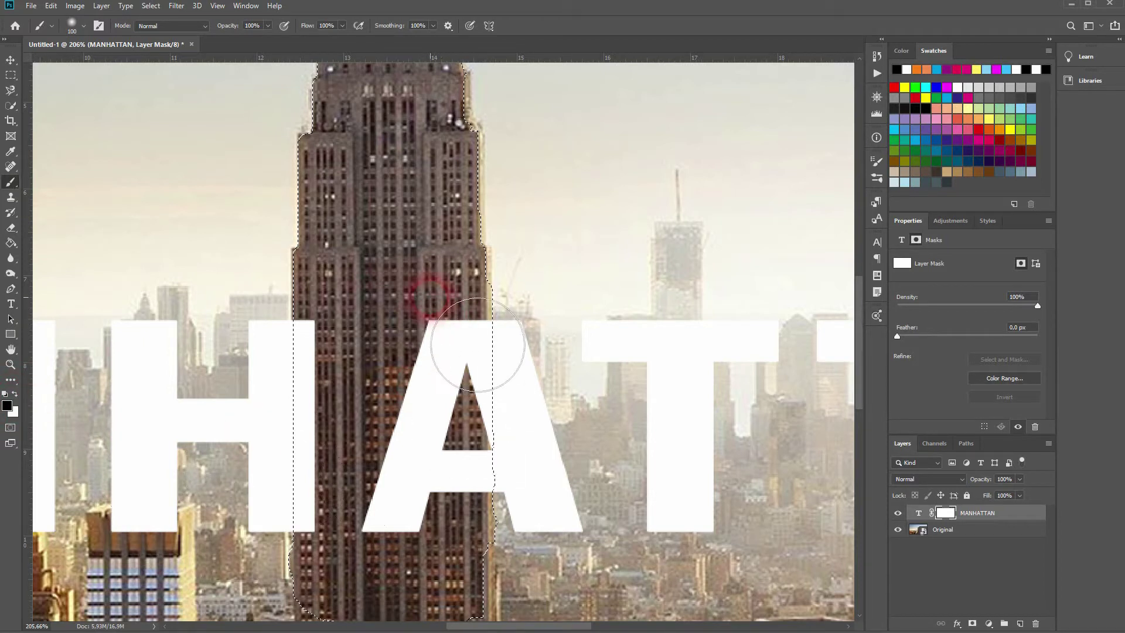
left_click(72, 27)
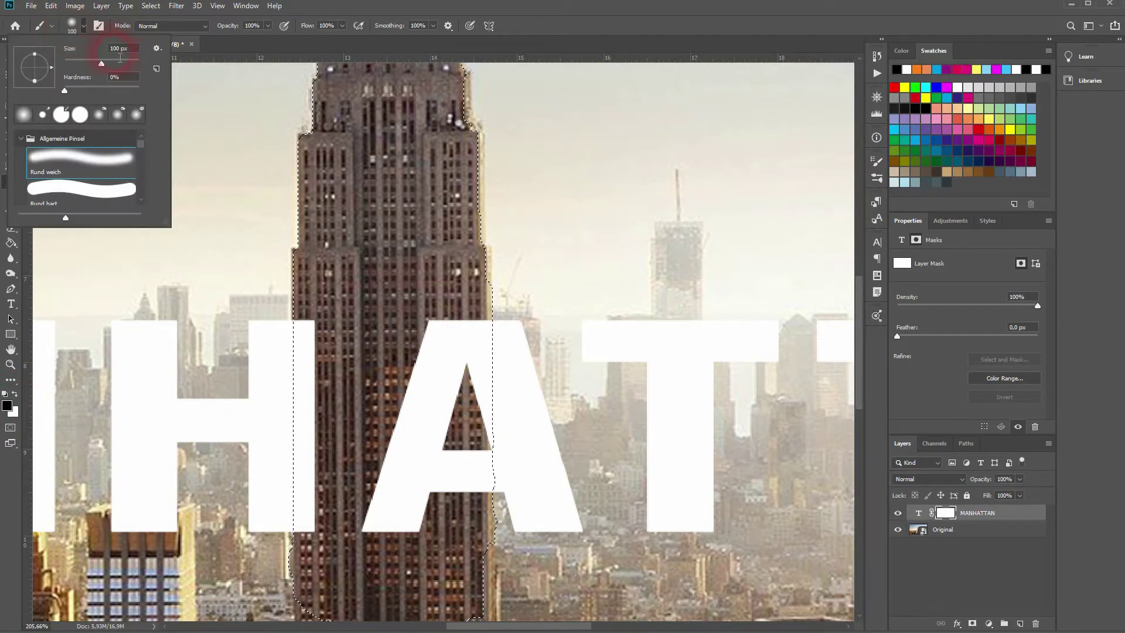
- Paint black on the mask inside the selection to hide the H and A parts covering the skyscraper, and clear the selection
mouse_move(479, 358)
left_mouse_down()
mouse_move(487, 455)
mouse_move(522, 291)
left_mouse_up()
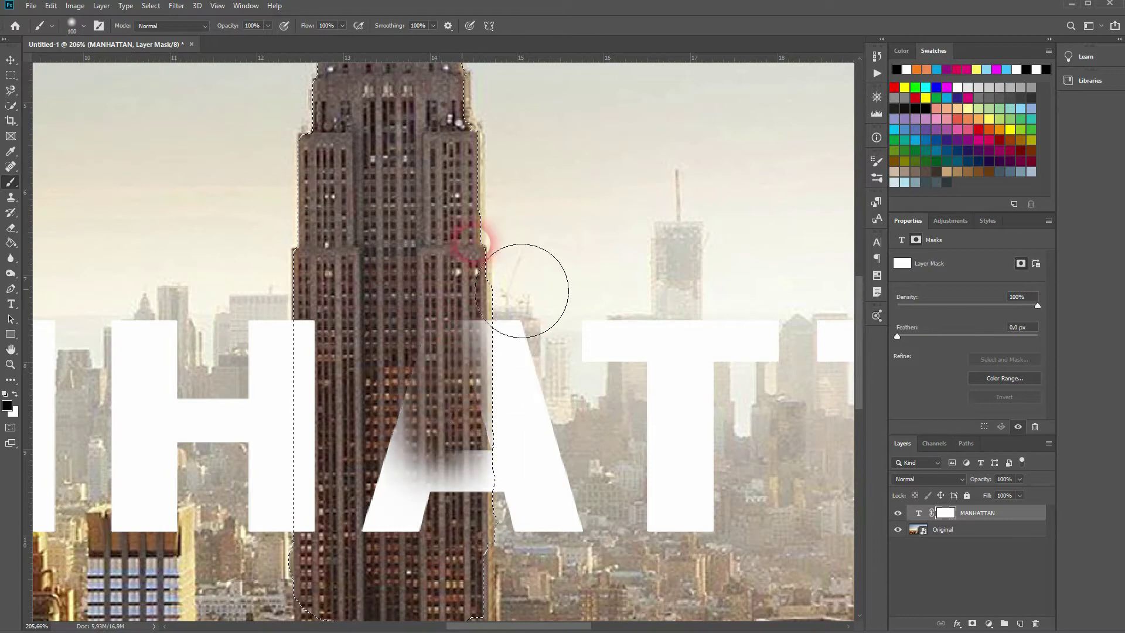
mouse_move(483, 444)
left_mouse_down()
mouse_move(492, 598)
mouse_move(421, 344)
mouse_move(368, 546)
left_mouse_up()
left_click_drag(415, 592, 442, 446)
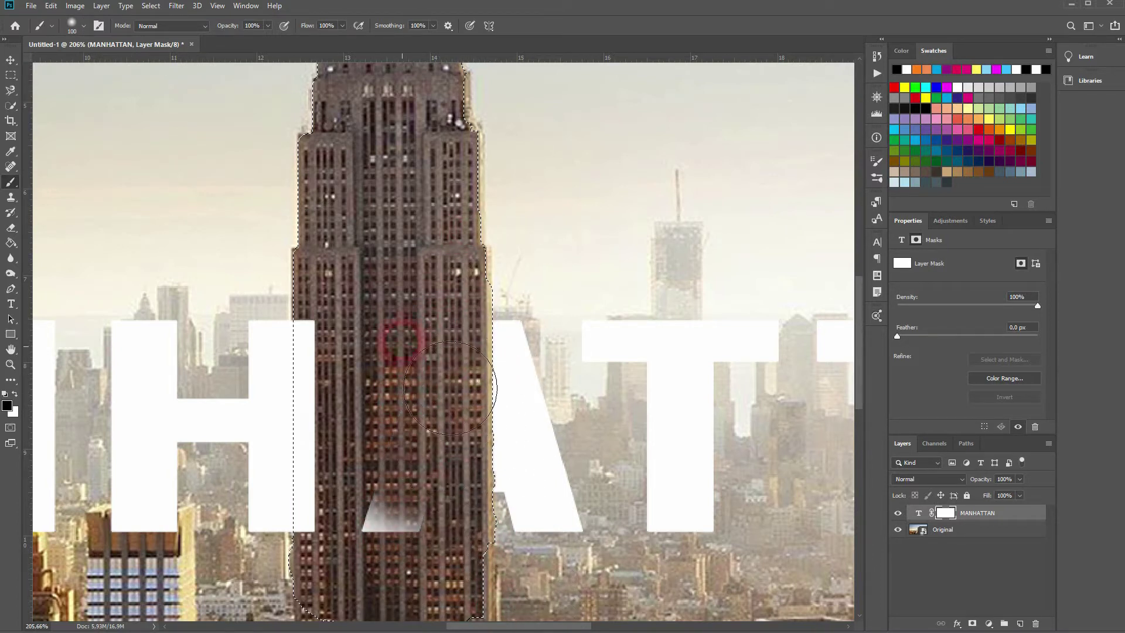
mouse_move(450, 528)
left_mouse_down()
mouse_move(463, 588)
mouse_move(435, 623)
mouse_move(423, 554)
left_mouse_up()
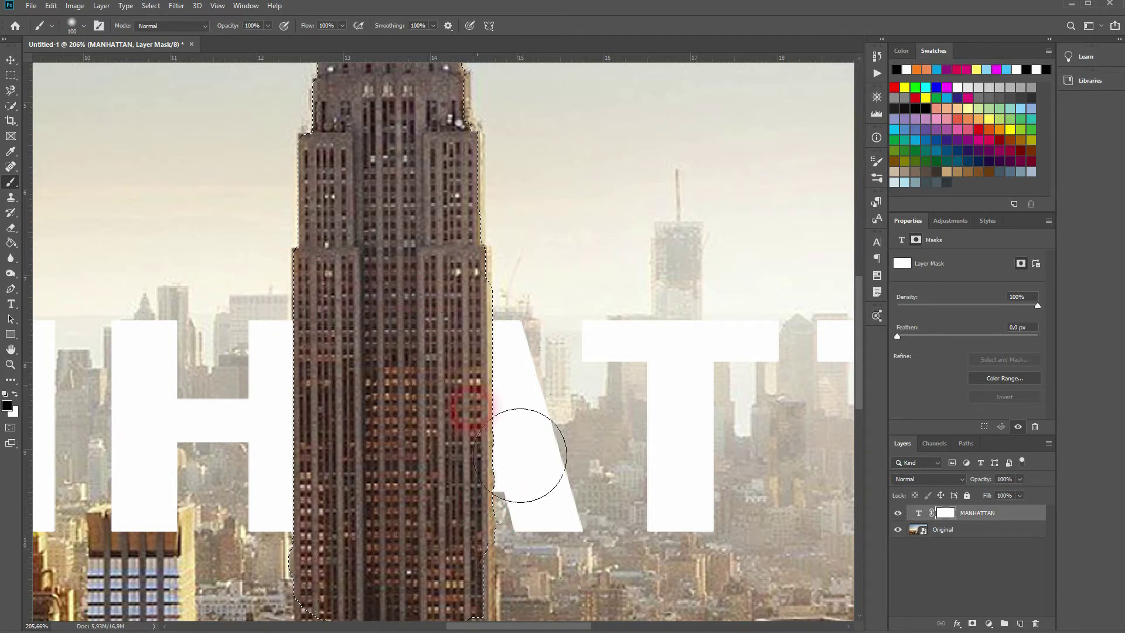
key("ctrl+0")
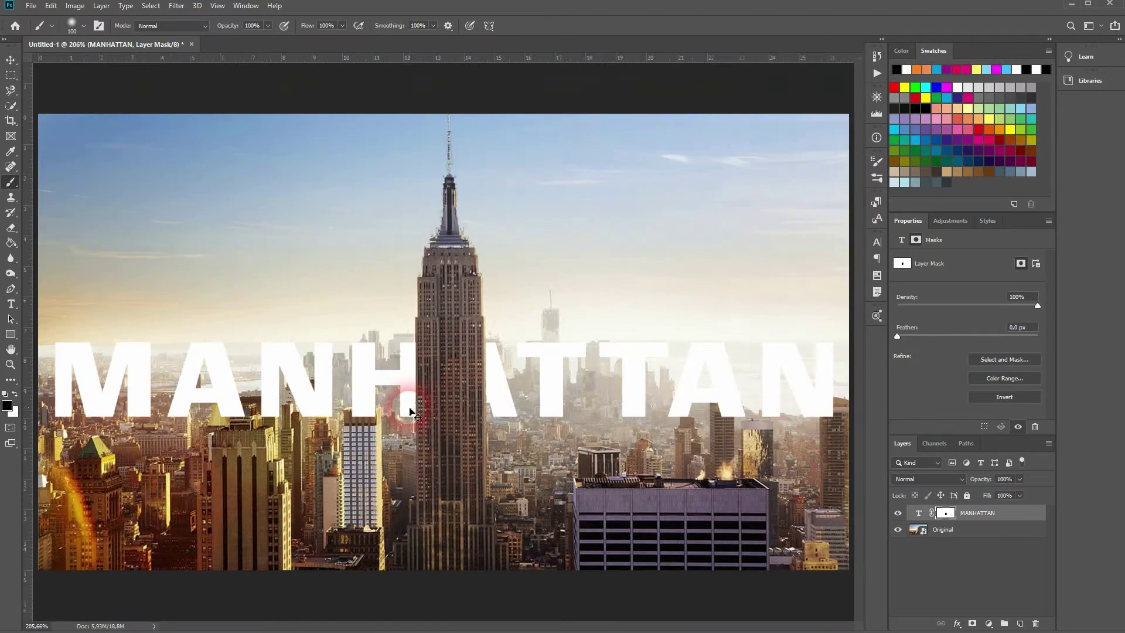
scroll(474, 398, "up", 5)
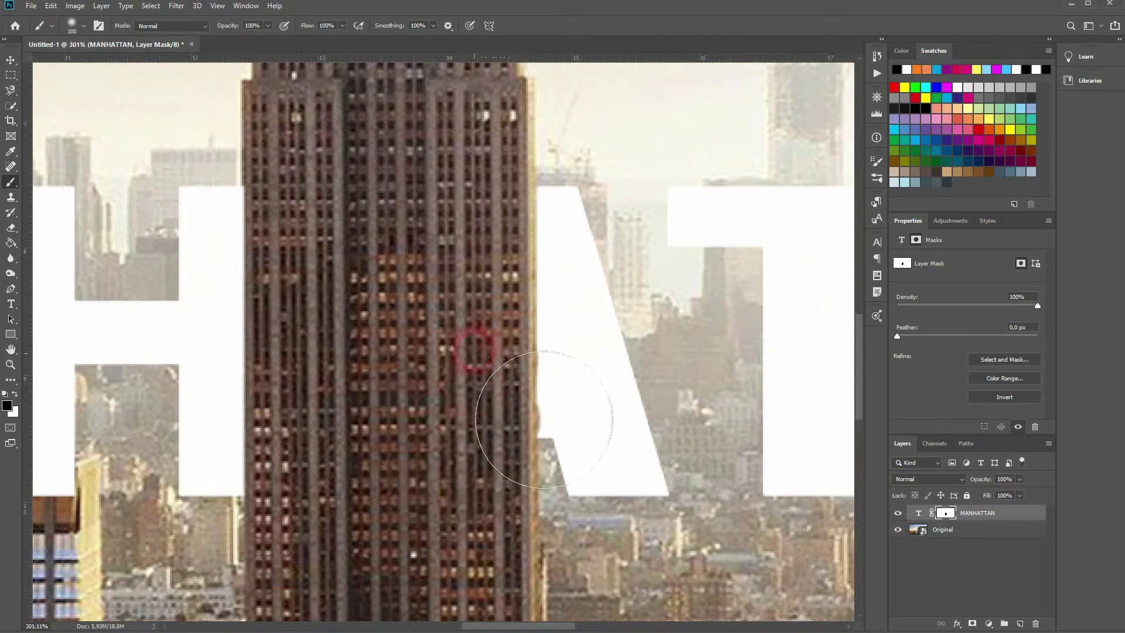
scroll(387, 453, "down", 3)
scroll(386, 452, "down", 3)
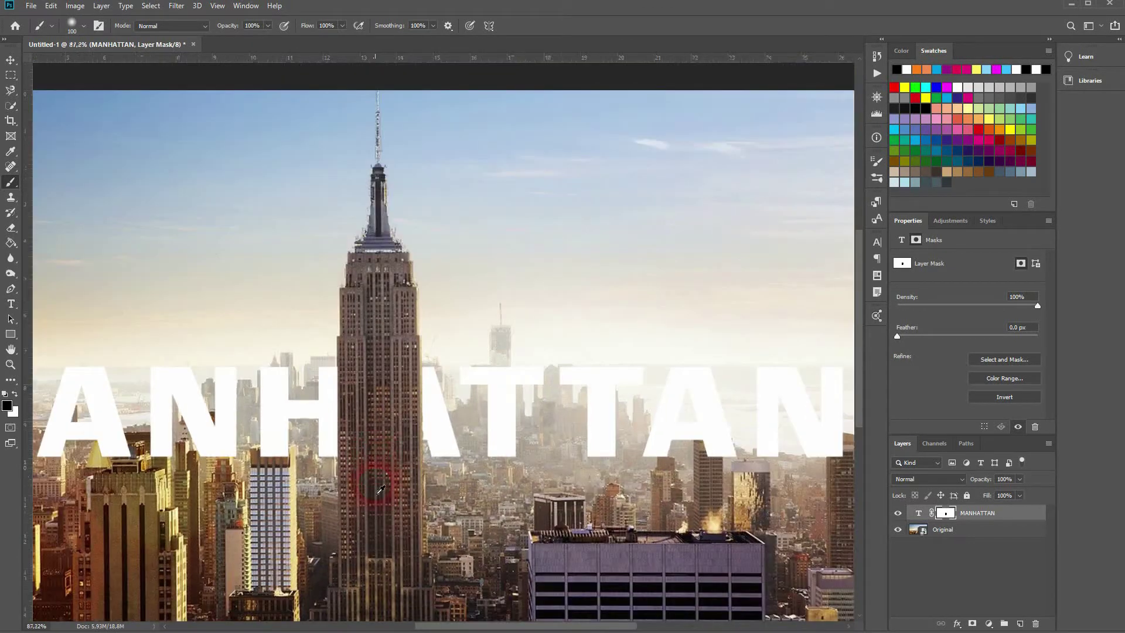
- Hide the MANHATTAN layer and quick-select the top of the blue-windowed building under the H on the Original layer
scroll(260, 465, "up", 3)
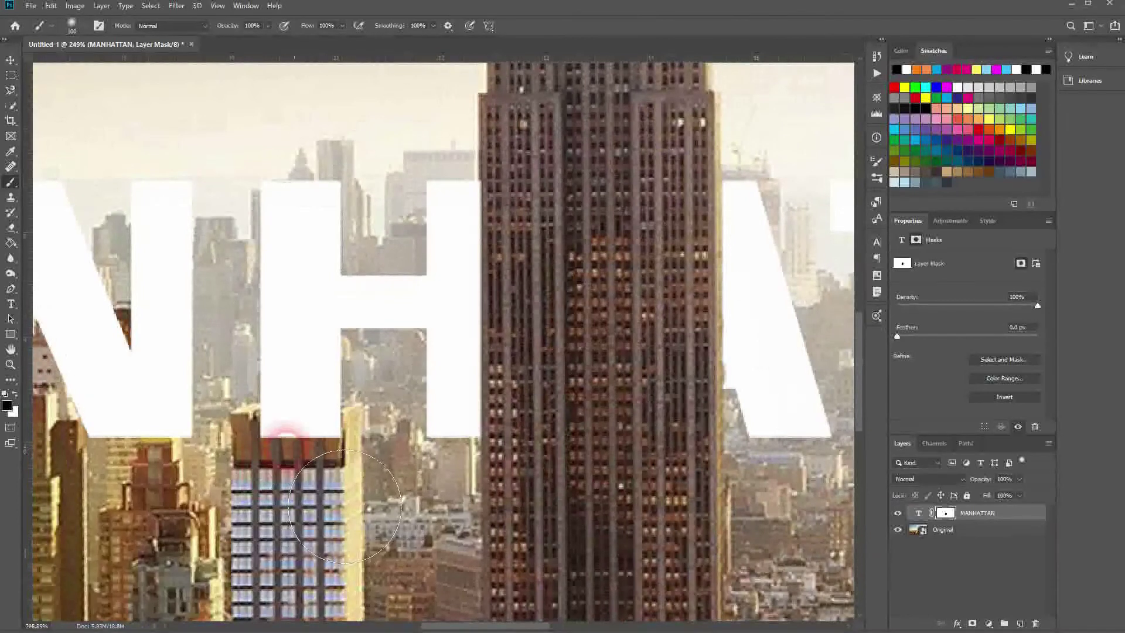
left_click(897, 513)
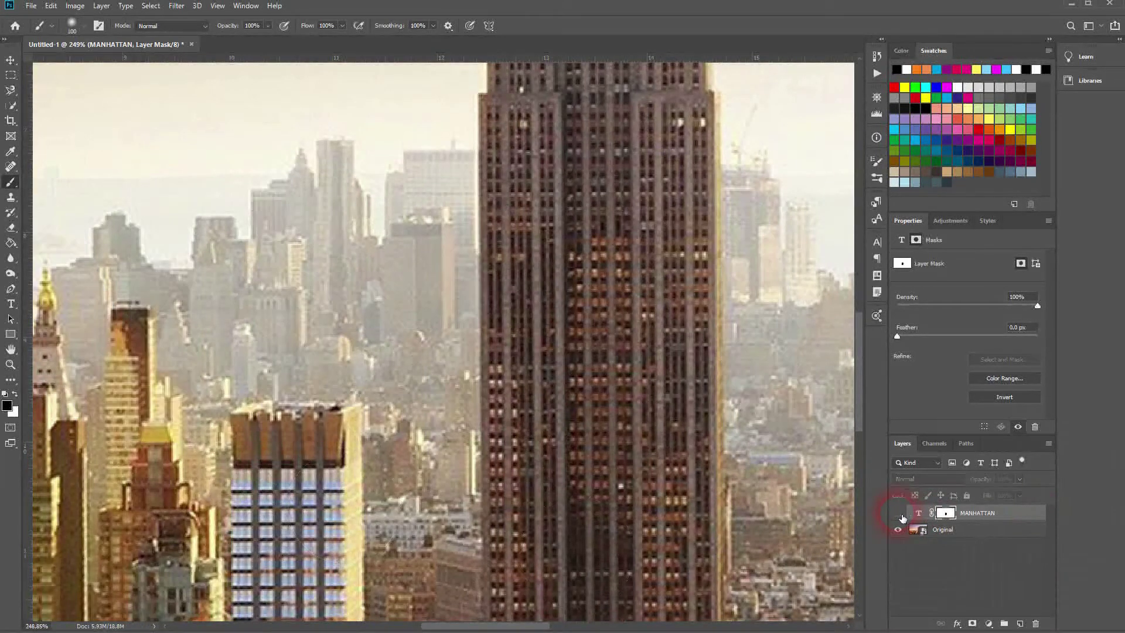
left_click(964, 530)
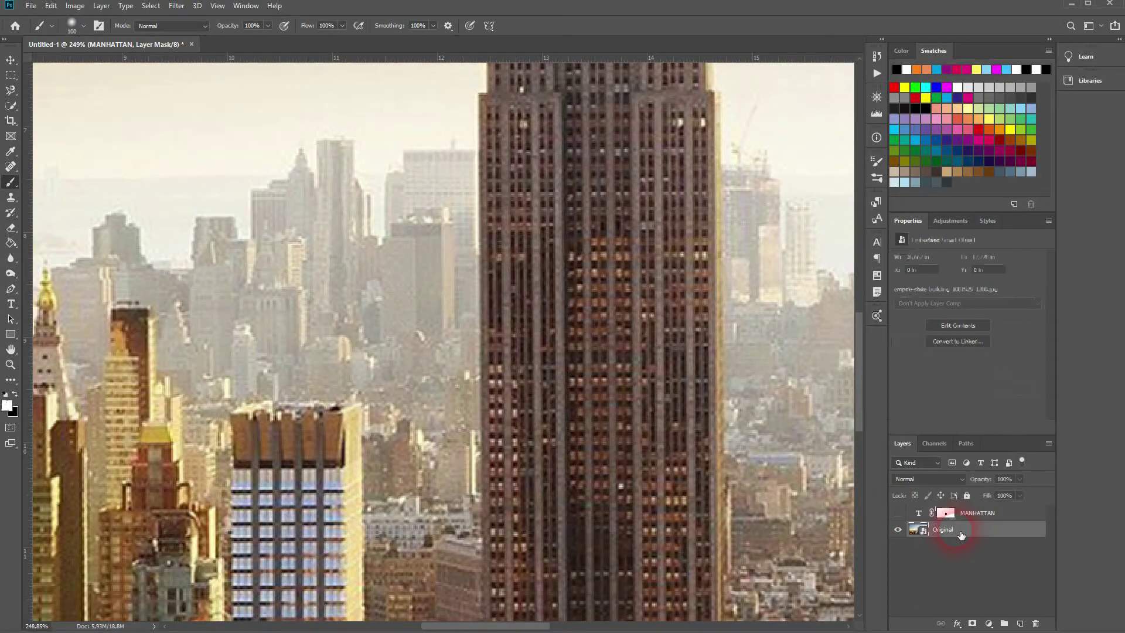
left_click(11, 108)
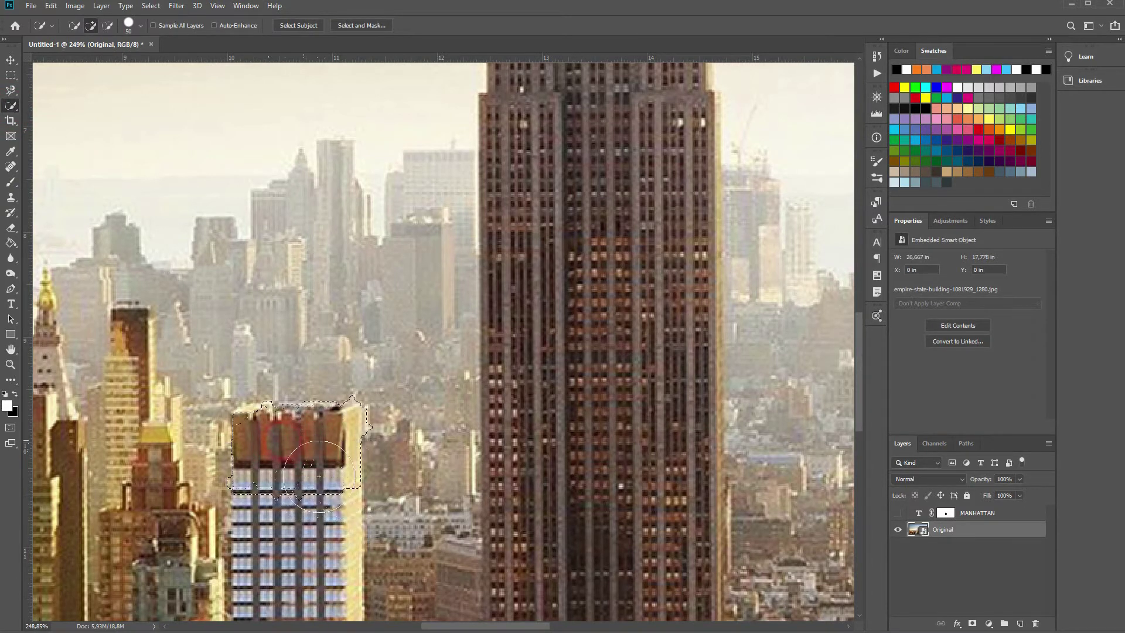
mouse_move(303, 473)
left_mouse_down()
mouse_move(311, 539)
mouse_move(349, 532)
left_mouse_up()
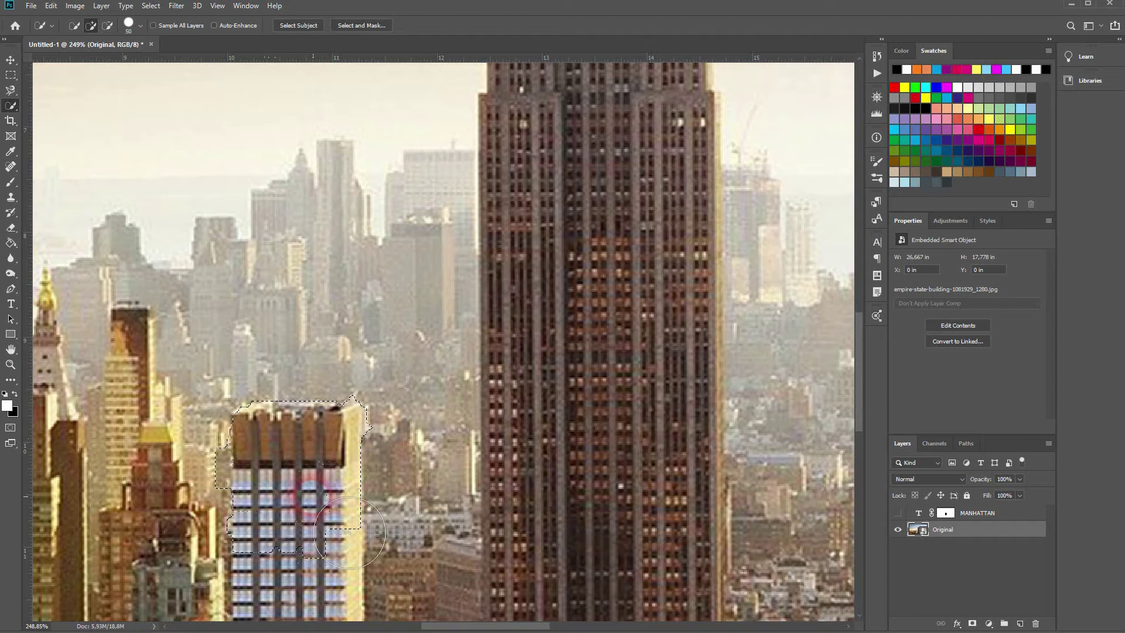
- Refine the selection along the blue-windowed building's roofline and right edge, checking it against the H
scroll(386, 426, "up", 3)
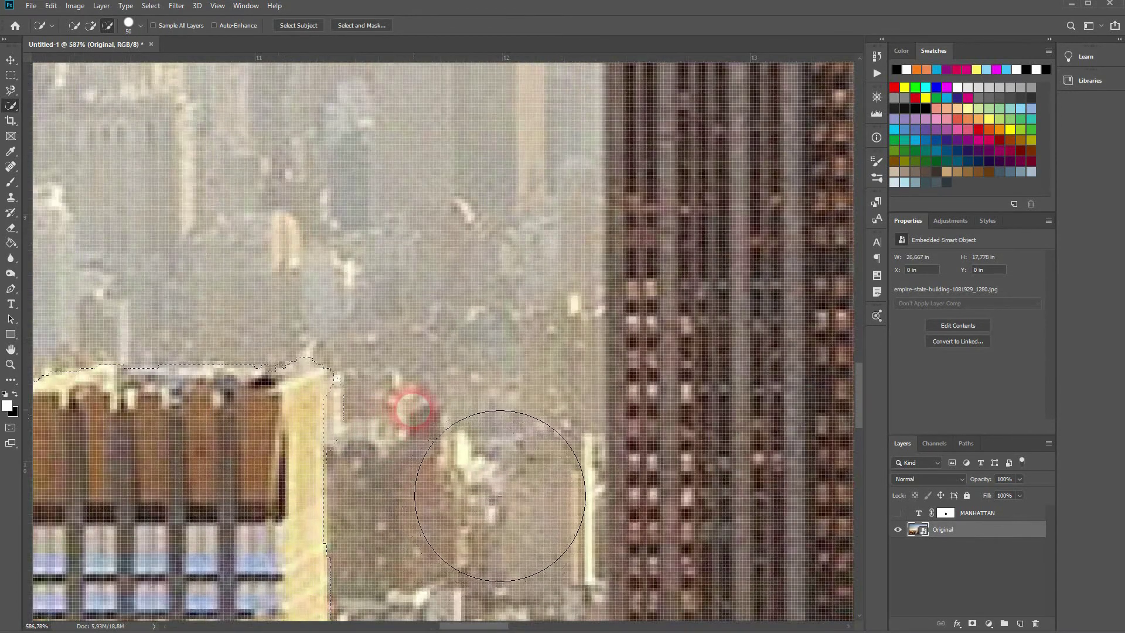
mouse_move(500, 495)
left_mouse_down()
mouse_move(504, 381)
mouse_move(472, 510)
mouse_move(328, 536)
mouse_move(319, 550)
mouse_move(350, 542)
left_mouse_up()
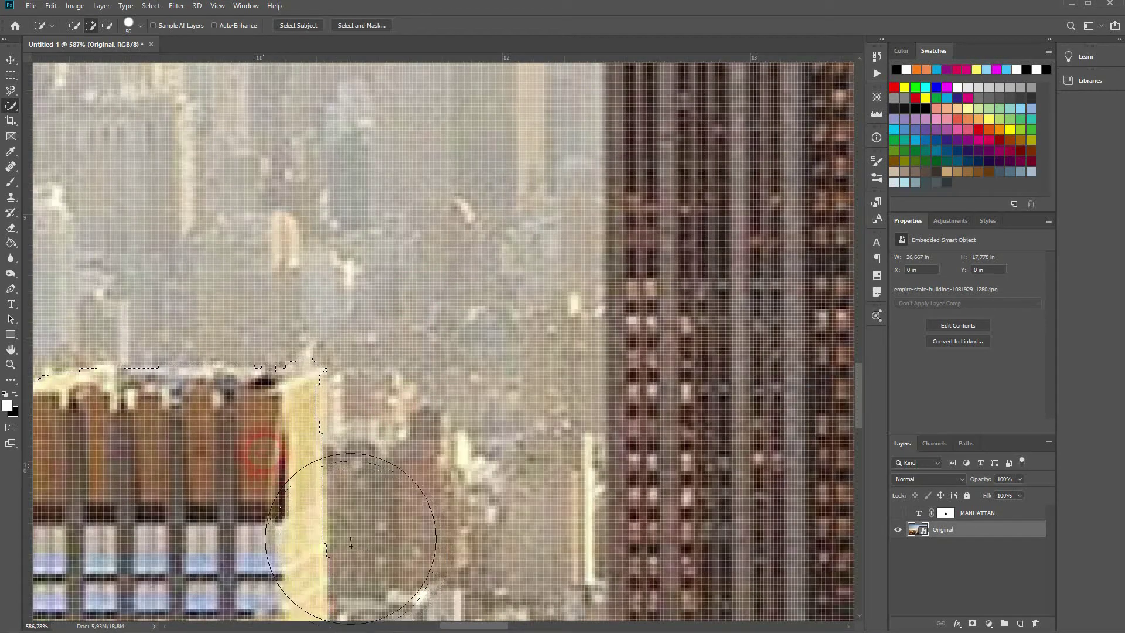
left_click_drag(262, 453, 235, 414)
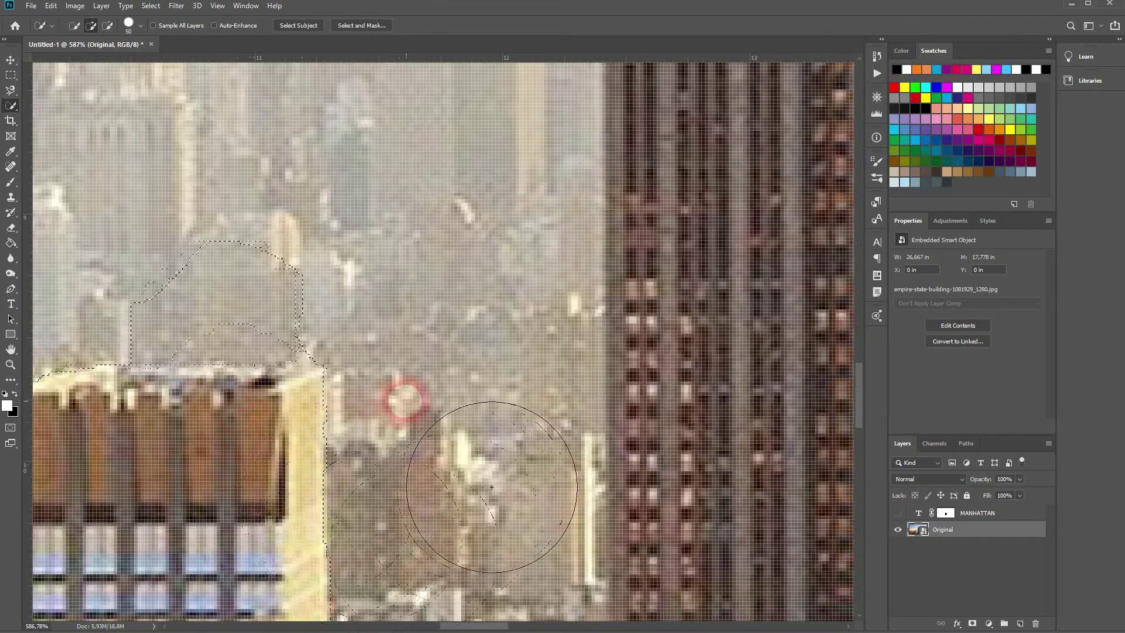
mouse_move(491, 486)
left_mouse_down()
mouse_move(504, 477)
mouse_move(395, 329)
mouse_move(285, 353)
left_mouse_up()
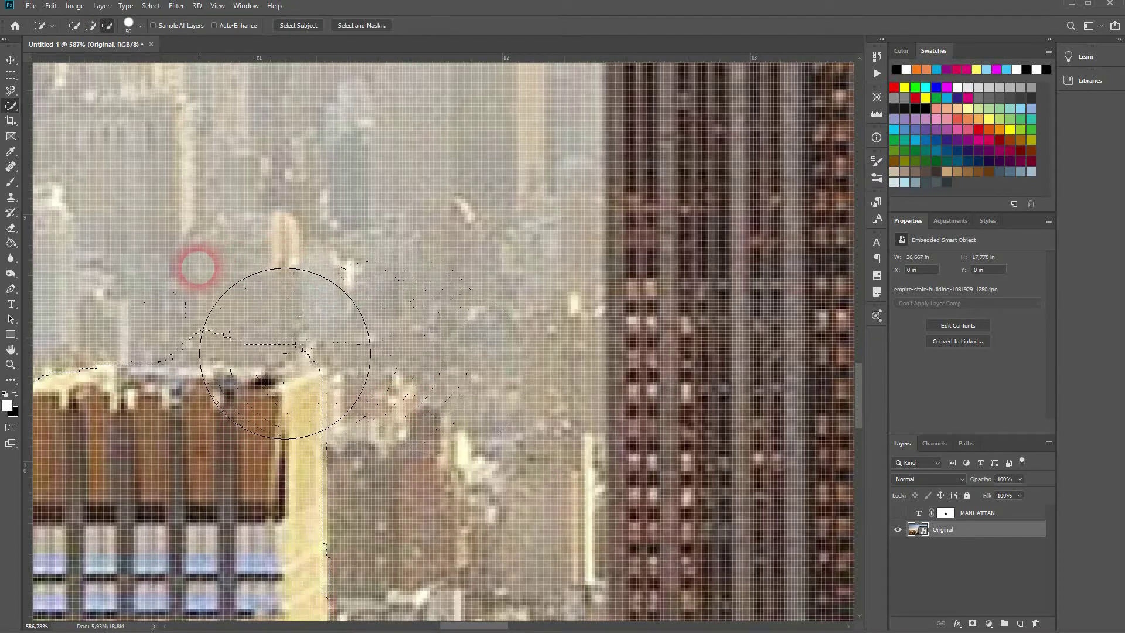
left_click_drag(198, 268, 281, 273)
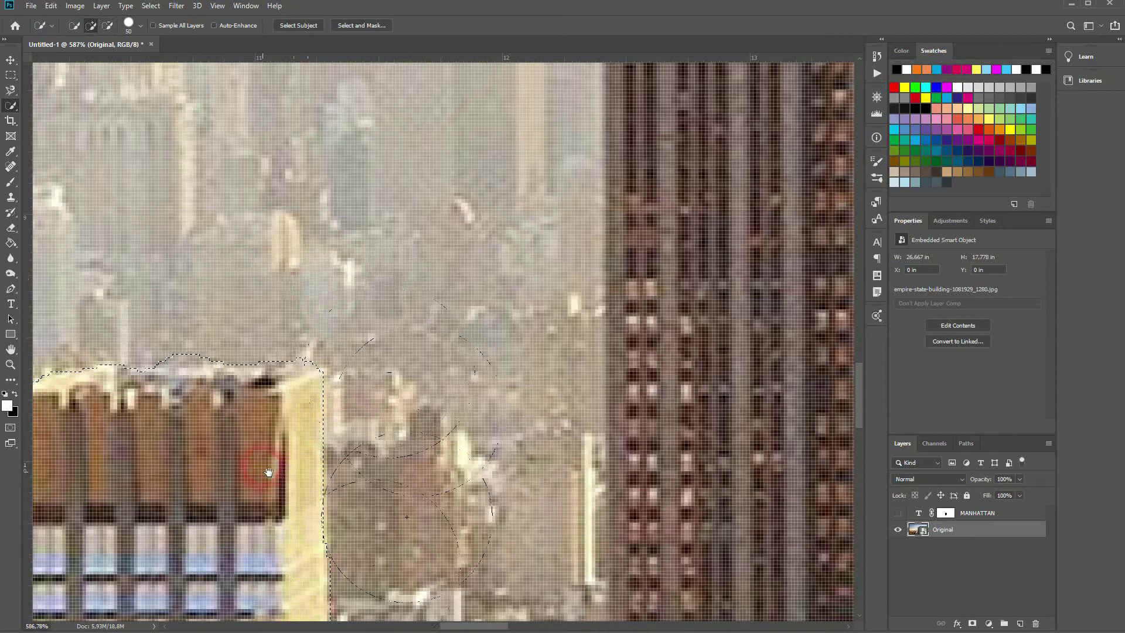
left_click_drag(268, 472, 629, 381)
mouse_move(299, 419)
left_mouse_down()
mouse_move(298, 449)
mouse_move(293, 391)
left_mouse_up()
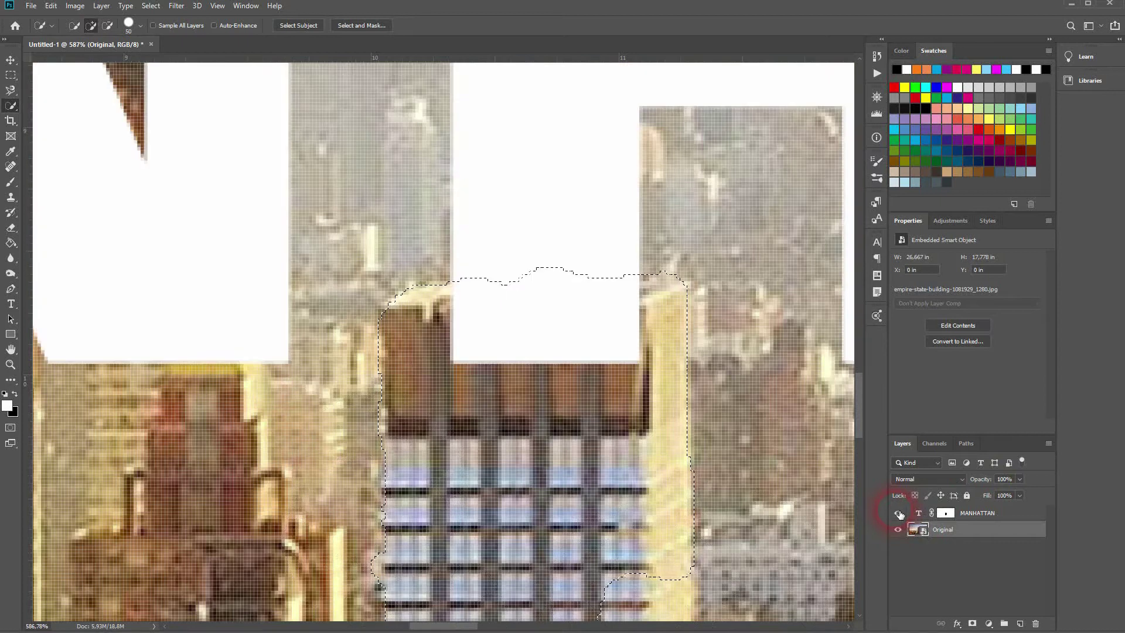
left_click(898, 513)
scroll(586, 366, "down", 5)
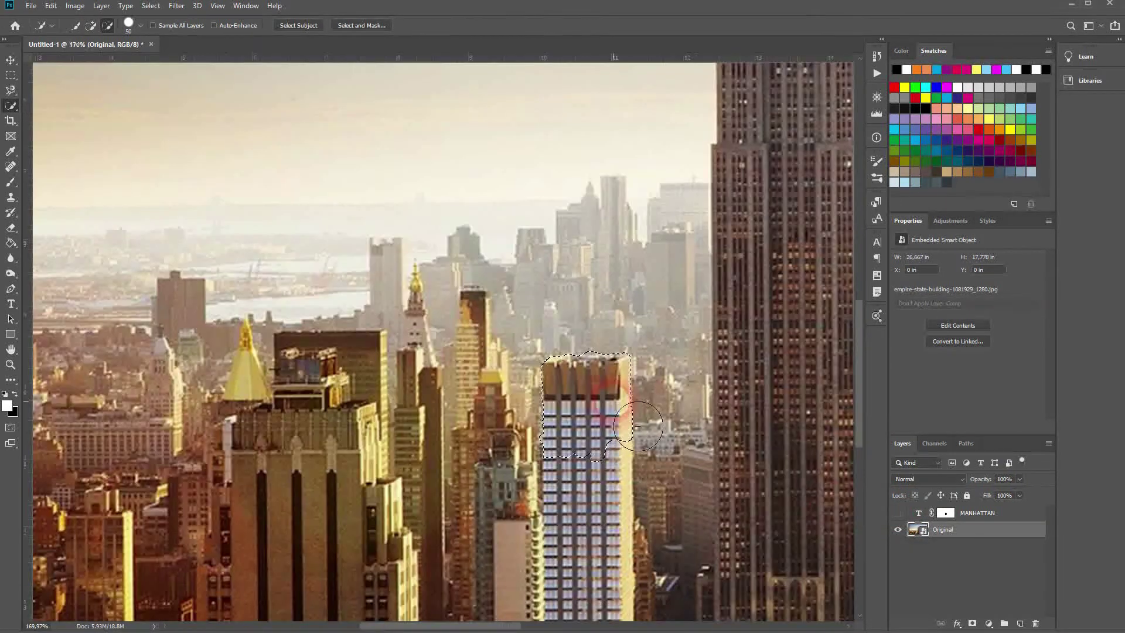
left_click_drag(622, 450, 427, 414)
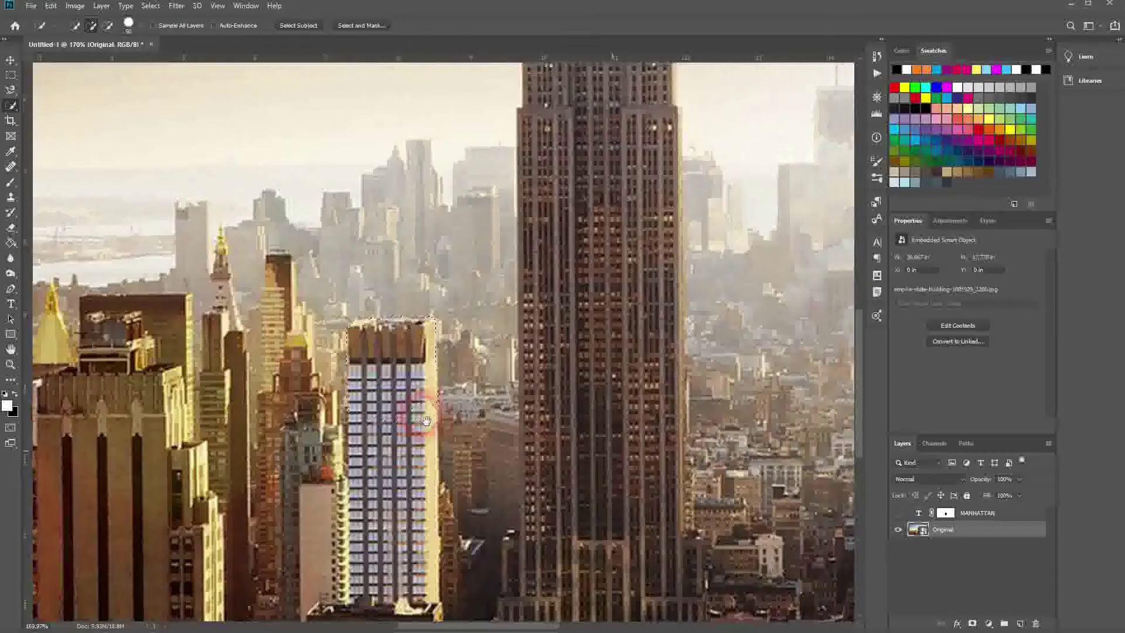
- Paint black on the MANHATTAN layer's mask to hide the H where it covers the blue-windowed building, and clear the selection
left_click(948, 516)
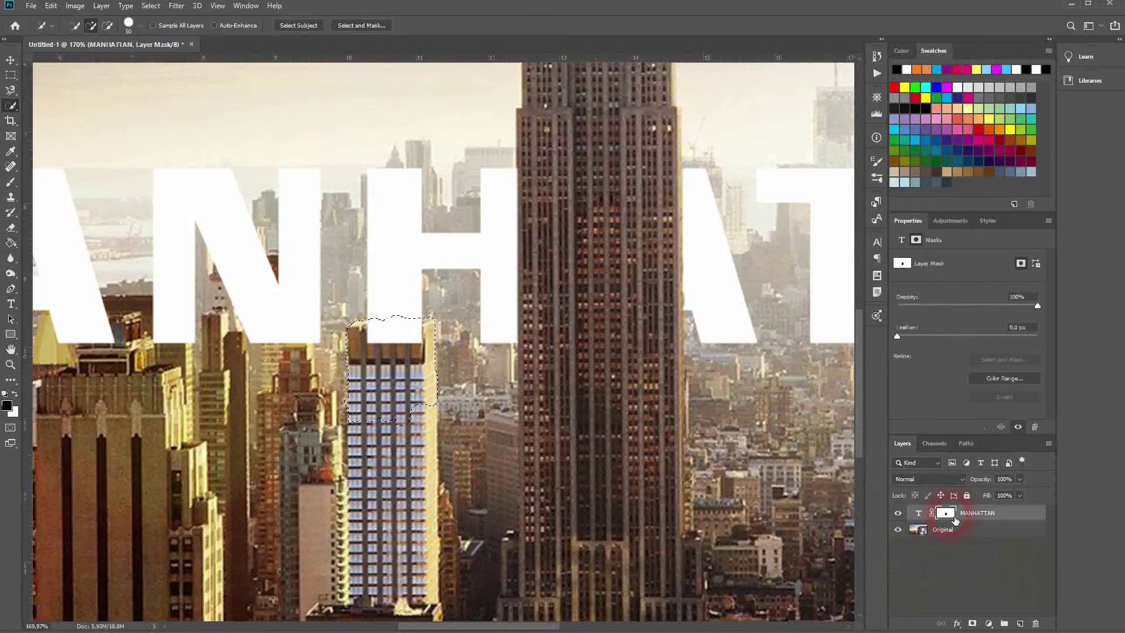
key("b")
mouse_move(407, 335)
left_mouse_down()
mouse_move(387, 345)
mouse_move(405, 348)
mouse_move(316, 324)
mouse_move(584, 468)
left_mouse_up()
key("ctrl+d")
scroll(414, 405, "down", 10)
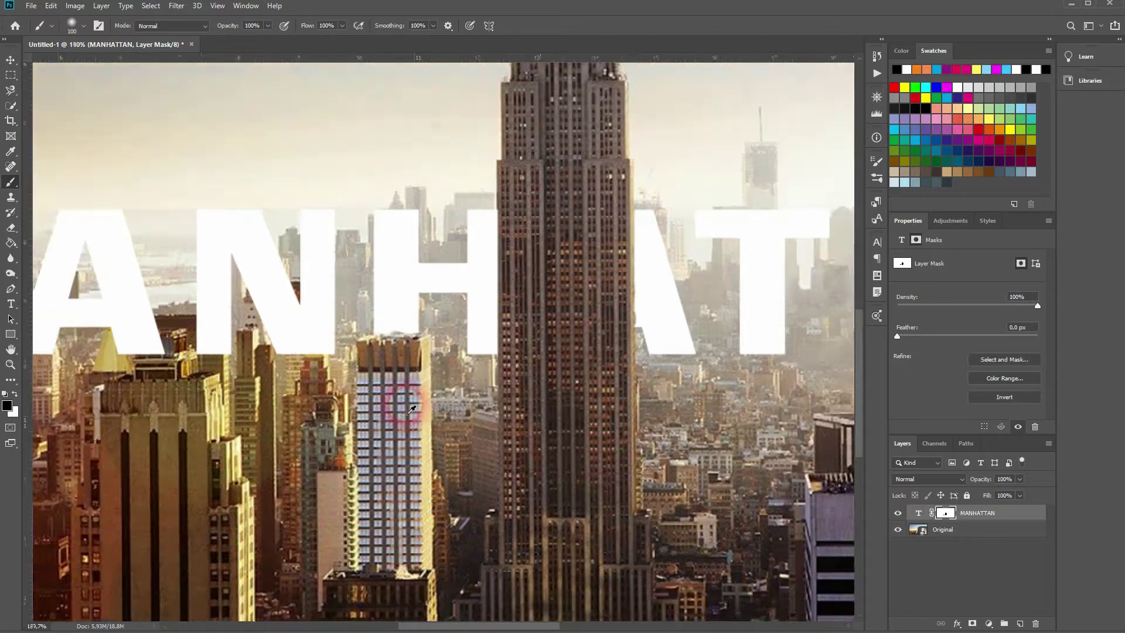
- Toggle the MANHATTAN layer's visibility to examine where the first A and N overlap the buildings
scroll(286, 431, "up", 5)
left_click(882, 495)
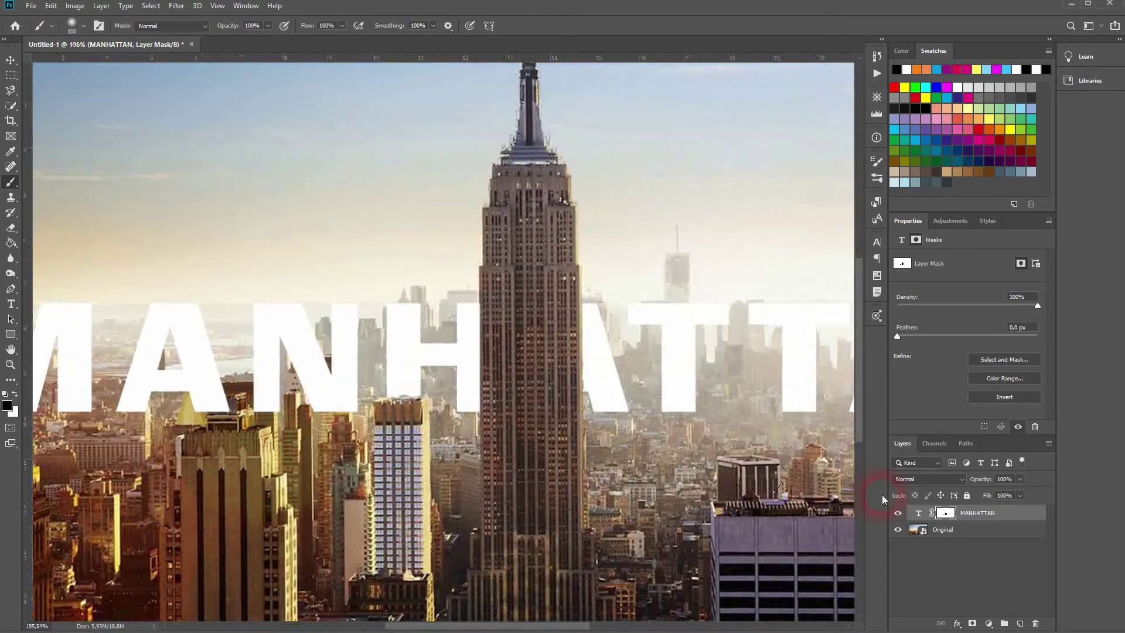
left_click(899, 513)
left_click(898, 513)
left_click(899, 514)
left_click_drag(310, 425, 594, 414)
left_click(899, 513)
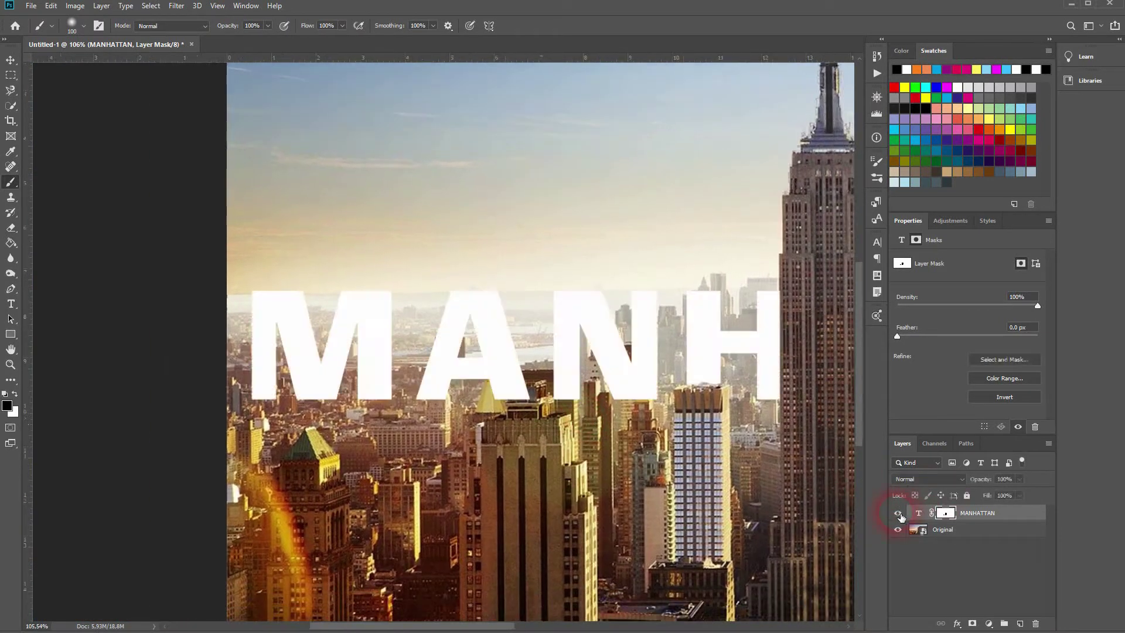
- Hide the MANHATTAN layer and quick-select the gold pyramid roof and the dark building beside it on the Original layer
left_click(898, 513)
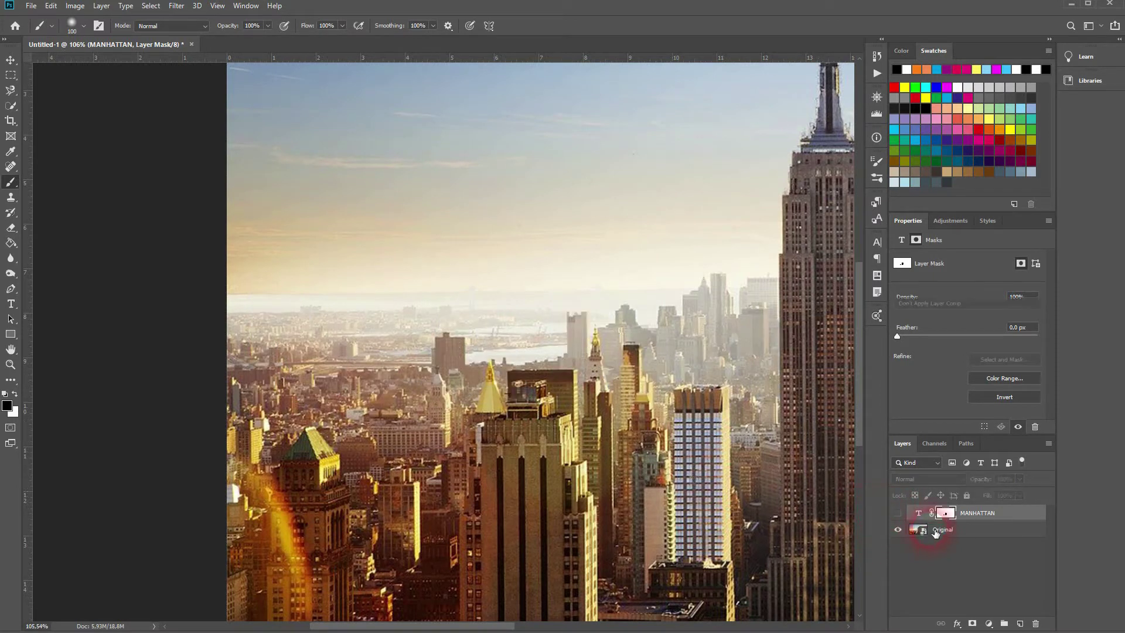
left_click(908, 530)
left_click(11, 105)
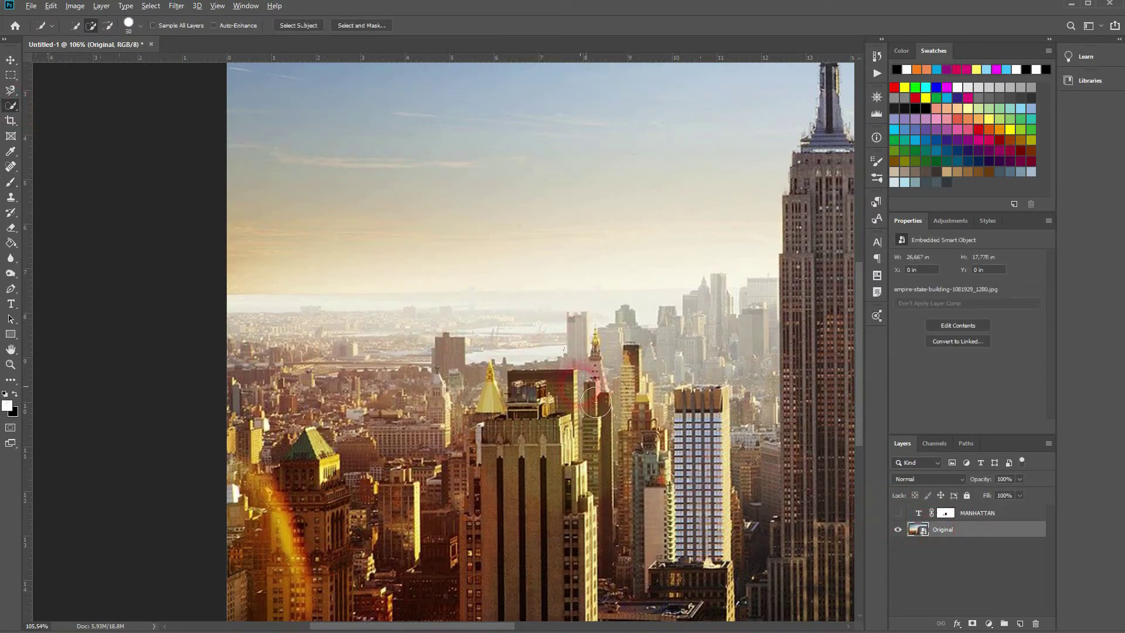
scroll(565, 392, "up", 4)
left_click_drag(431, 431, 433, 386)
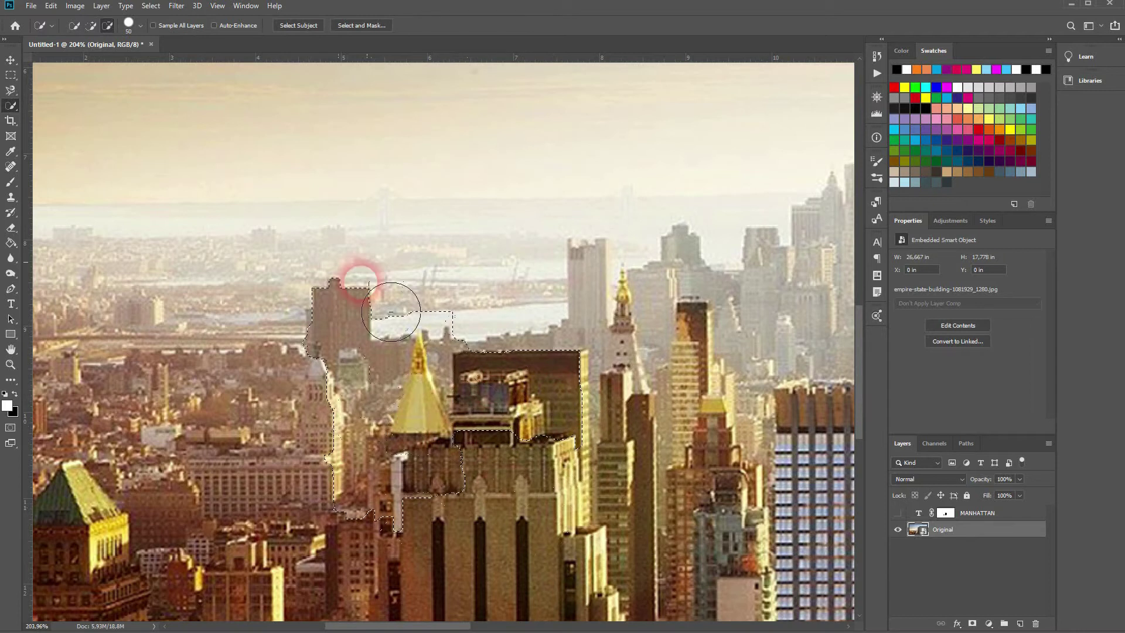
- Subtract the background buildings and water so the selection follows the gold spire and the dark building
mouse_move(393, 306)
left_mouse_down()
mouse_move(398, 396)
mouse_move(365, 452)
mouse_move(444, 528)
left_mouse_up()
mouse_move(463, 296)
left_mouse_down()
mouse_move(464, 314)
mouse_move(390, 320)
mouse_move(355, 370)
left_mouse_up()
left_click_drag(586, 411, 586, 401)
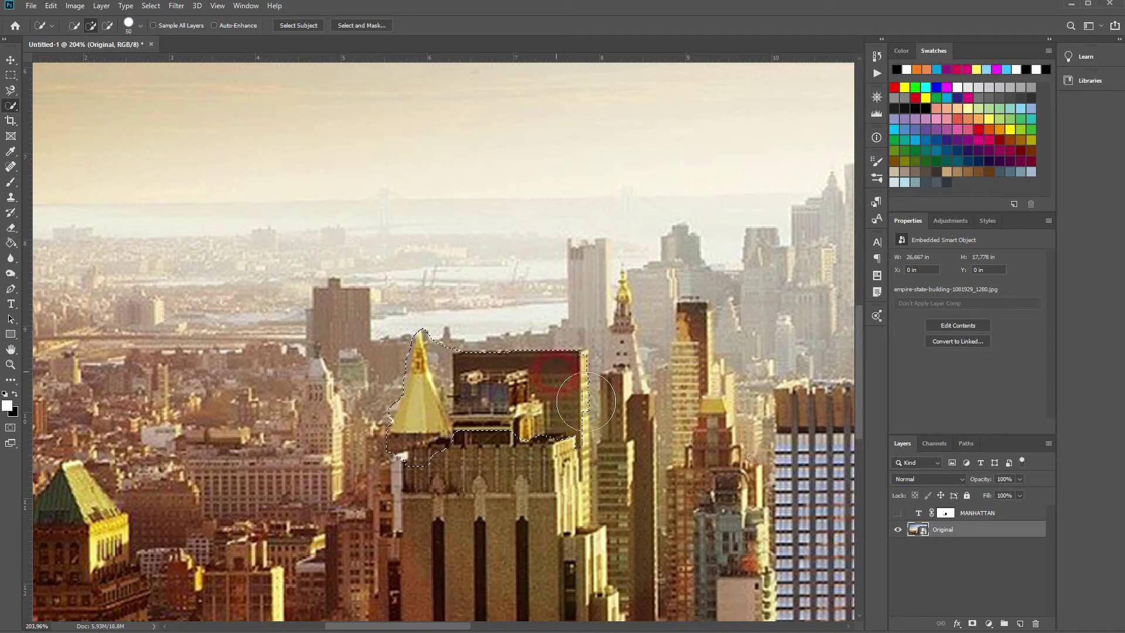
left_click_drag(589, 440, 580, 499)
mouse_move(637, 404)
left_mouse_down()
mouse_move(602, 272)
mouse_move(550, 316)
mouse_move(501, 319)
left_mouse_up()
- Check the letters' overlap and refine the selection along the dark building's right and upper edges
left_click(898, 515)
left_click(898, 513)
left_click(898, 513)
scroll(627, 381, "up", 4)
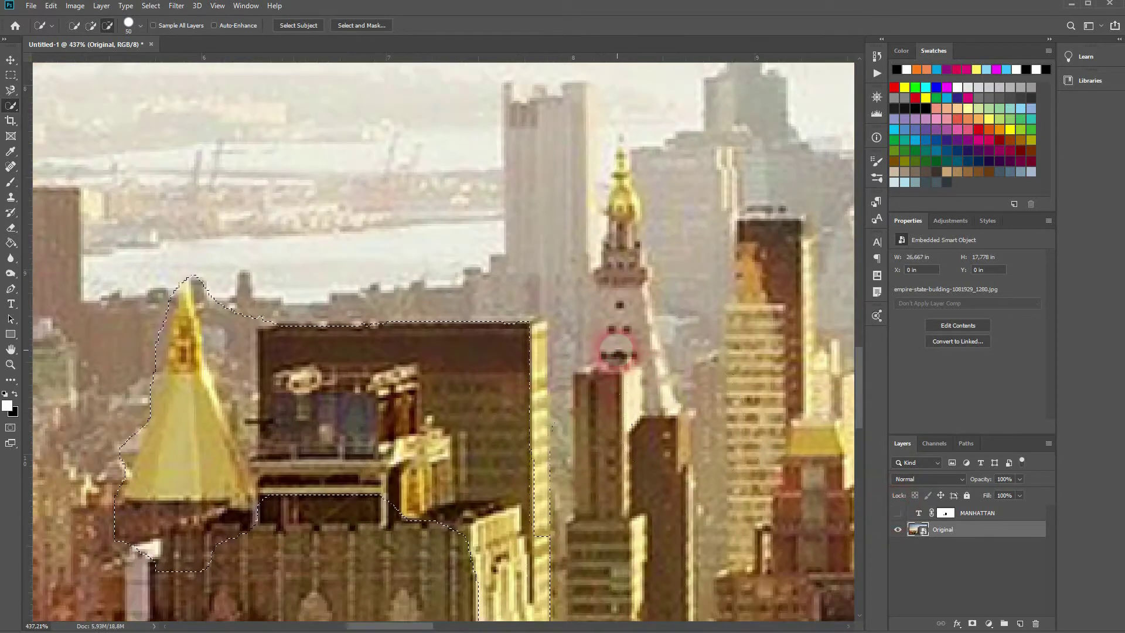
left_click_drag(546, 467, 558, 494)
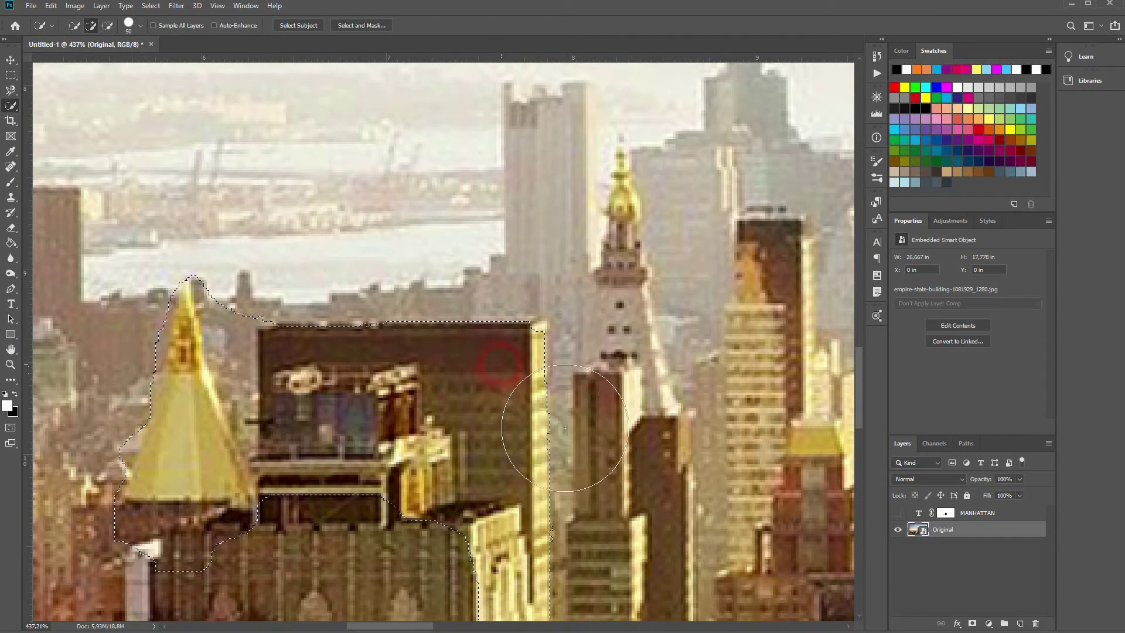
mouse_move(501, 364)
left_mouse_down()
mouse_move(616, 353)
mouse_move(620, 399)
mouse_move(492, 233)
mouse_move(487, 255)
mouse_move(513, 250)
left_mouse_up()
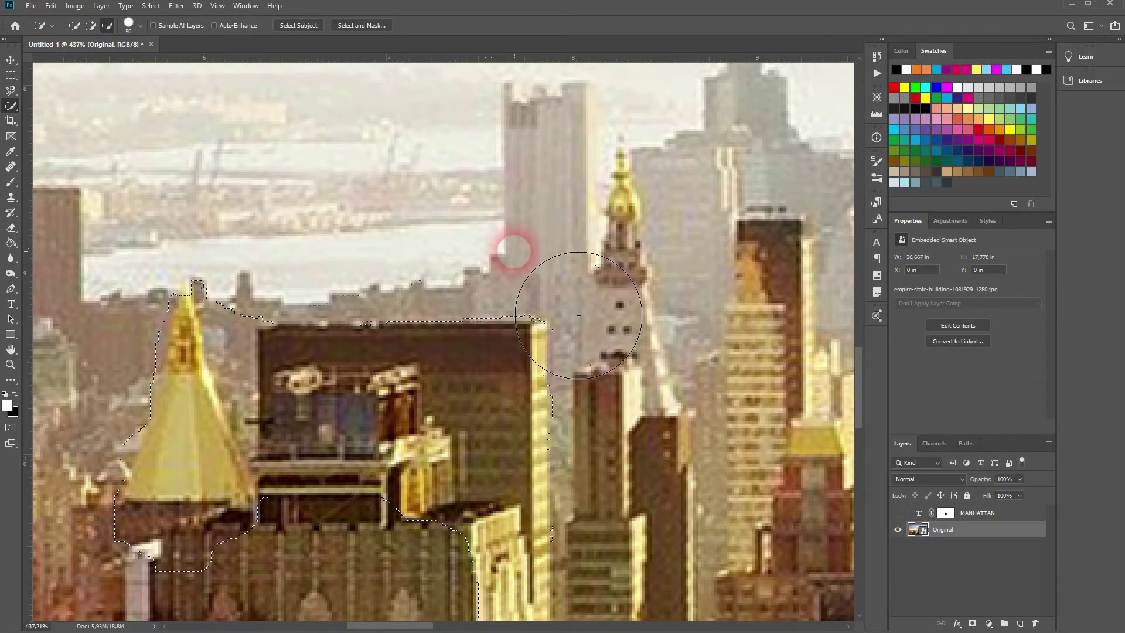
- Show the MANHATTAN layer and paint black on its mask to hide the A and N over the selected buildings
left_click(898, 513)
key("b")
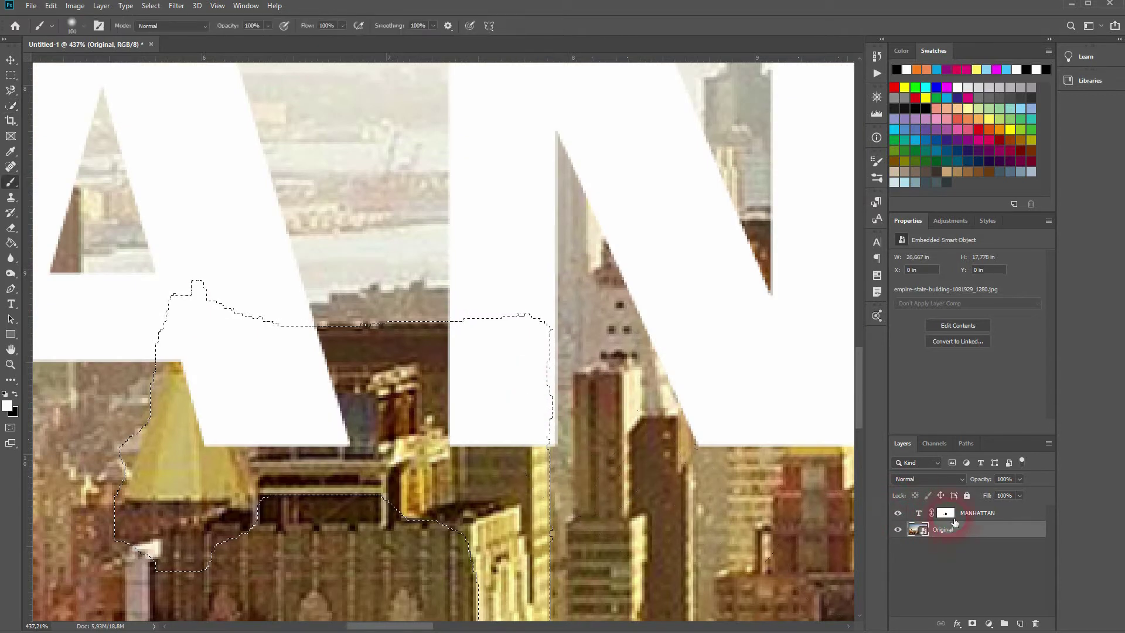
left_click(946, 513)
key("x")
left_click_drag(452, 301, 485, 402)
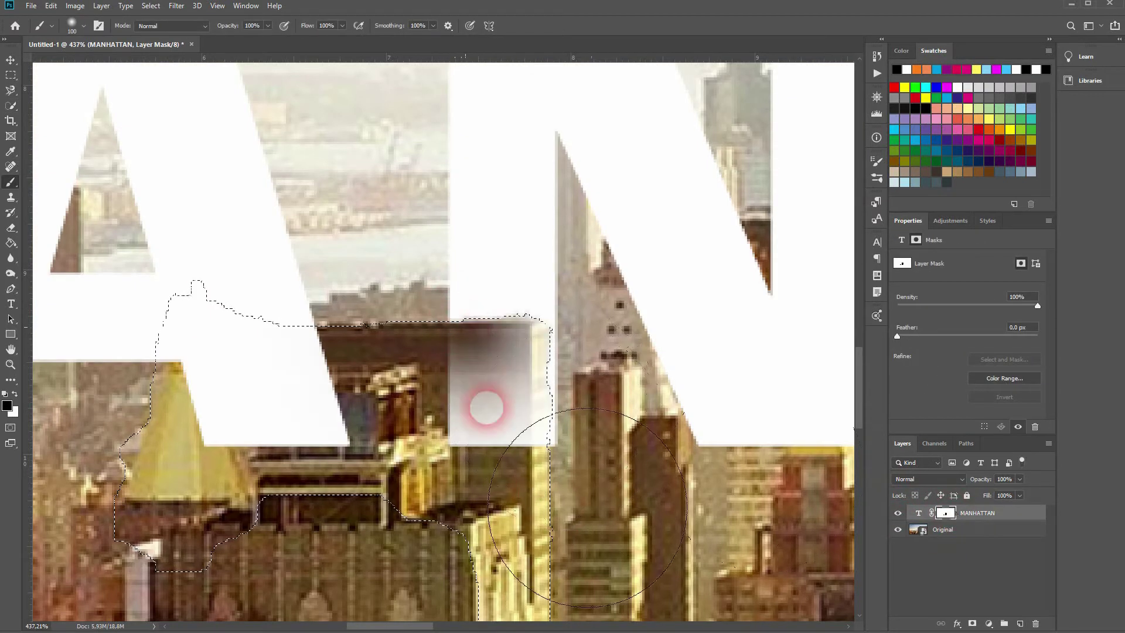
mouse_move(571, 522)
left_mouse_down()
mouse_move(493, 424)
mouse_move(495, 356)
mouse_move(502, 389)
left_mouse_up()
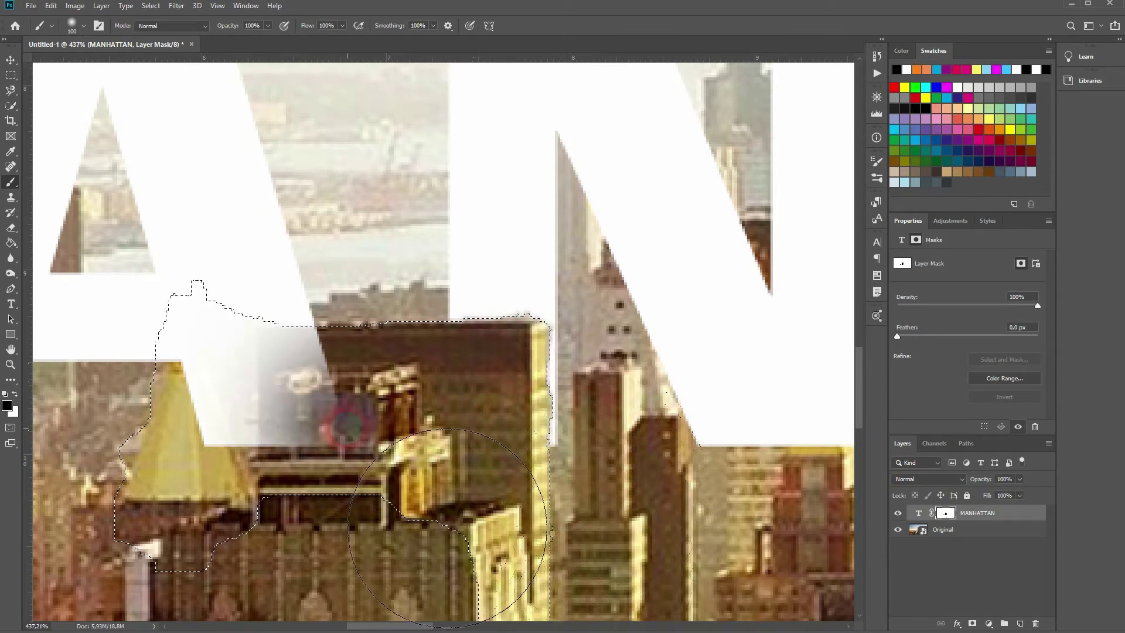
mouse_move(182, 354)
left_mouse_down()
mouse_move(253, 425)
mouse_move(126, 314)
mouse_move(244, 398)
mouse_move(488, 451)
left_mouse_up()
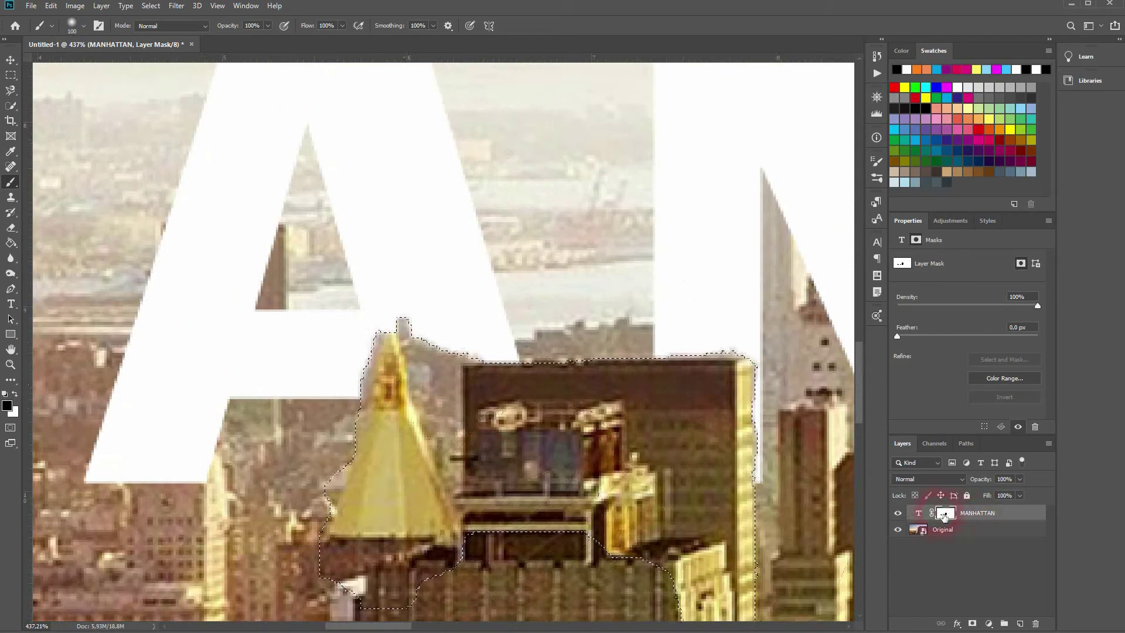
left_click_drag(645, 463, 746, 565)
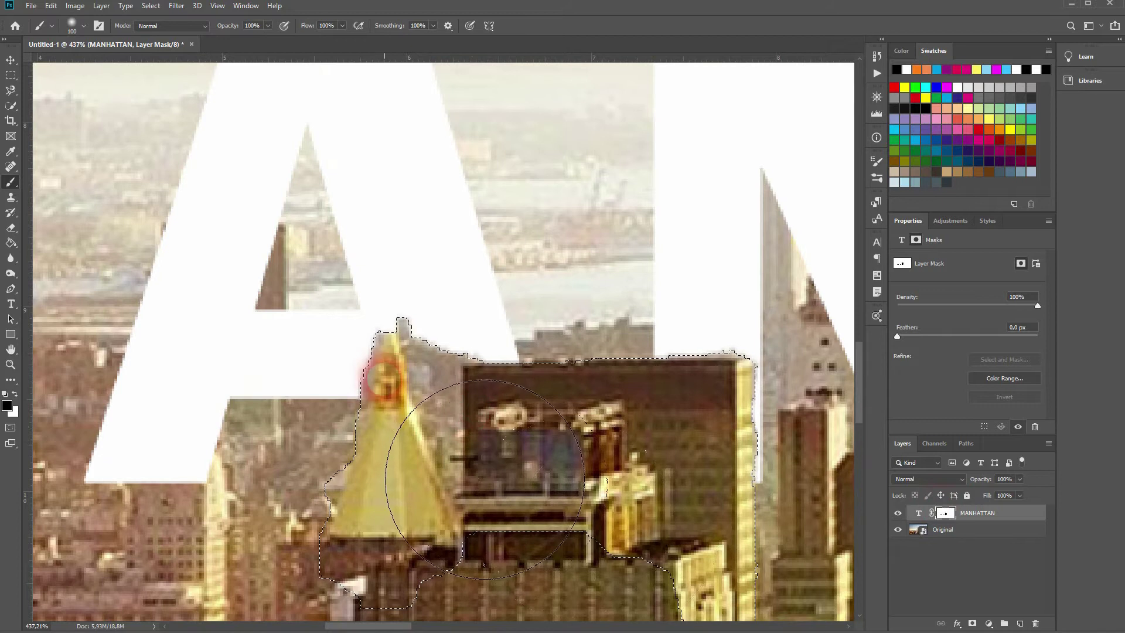
- Set the brush size to 10 px and touch up the mask, restoring the A beside the gold spire and revealing the spire's tip
left_click(75, 33)
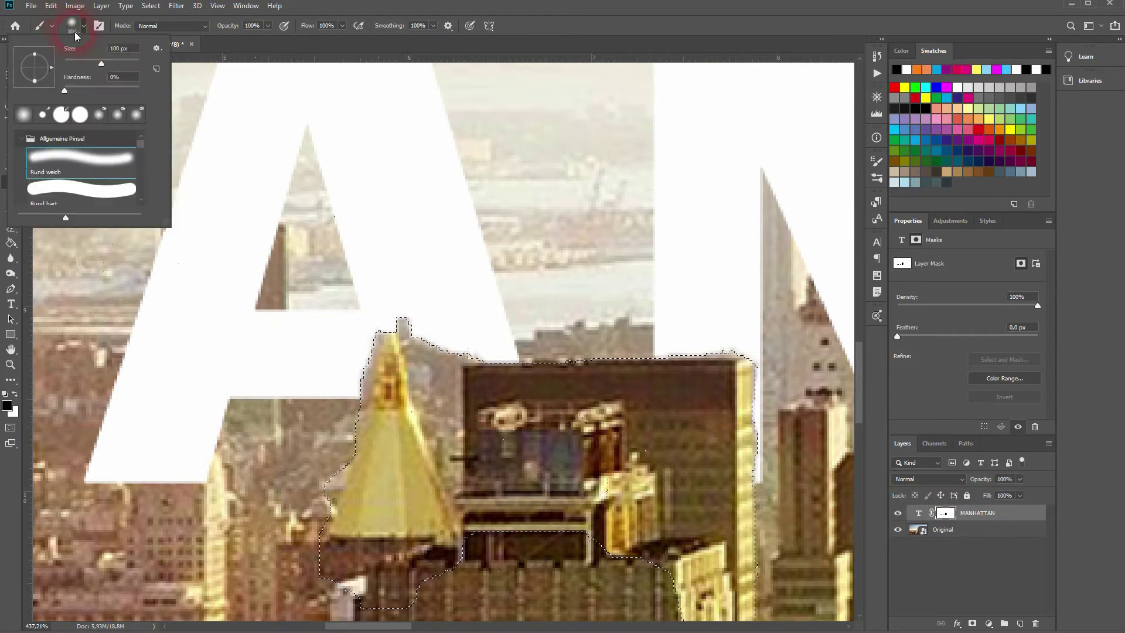
double_click(119, 50)
type("10")
key("Return")
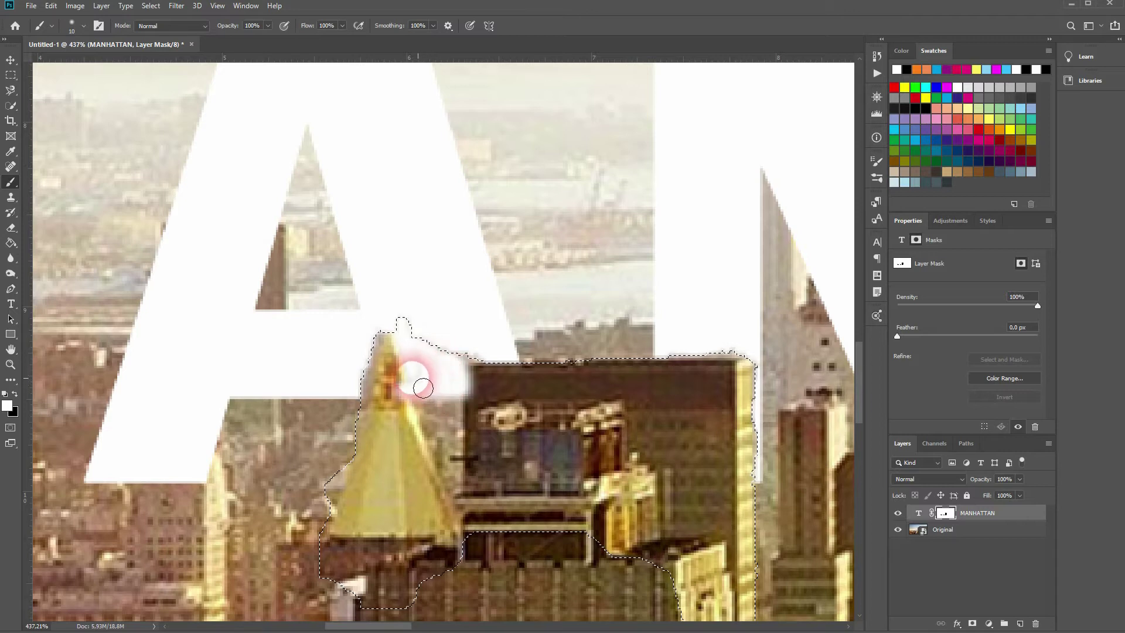
mouse_move(411, 393)
left_mouse_down()
mouse_move(429, 448)
mouse_move(415, 412)
left_mouse_up()
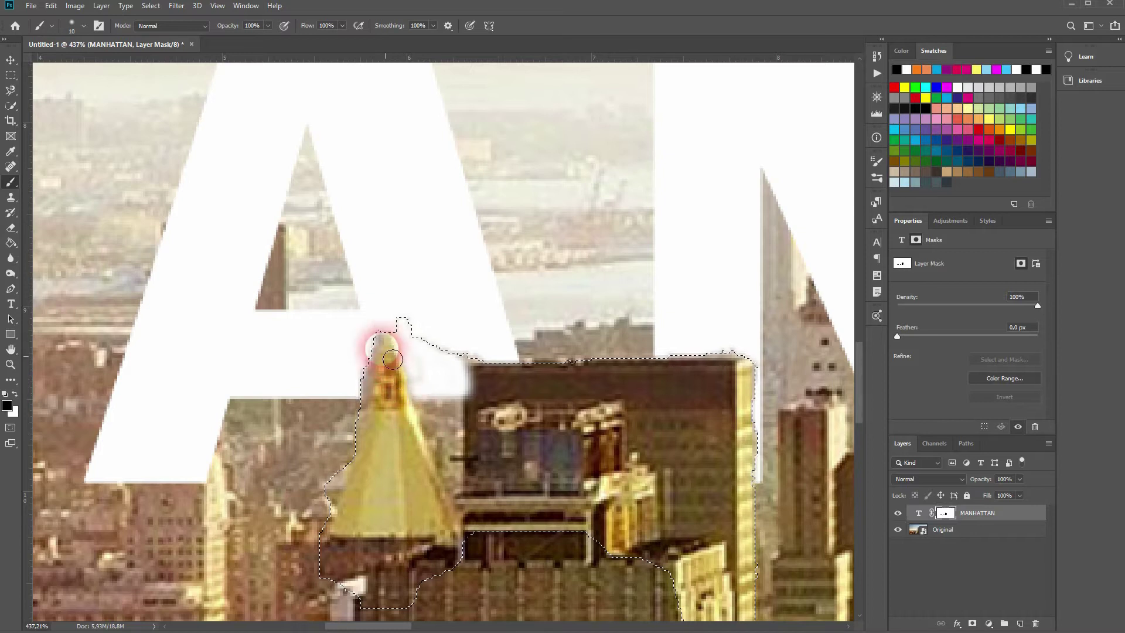
left_click_drag(393, 359, 394, 352)
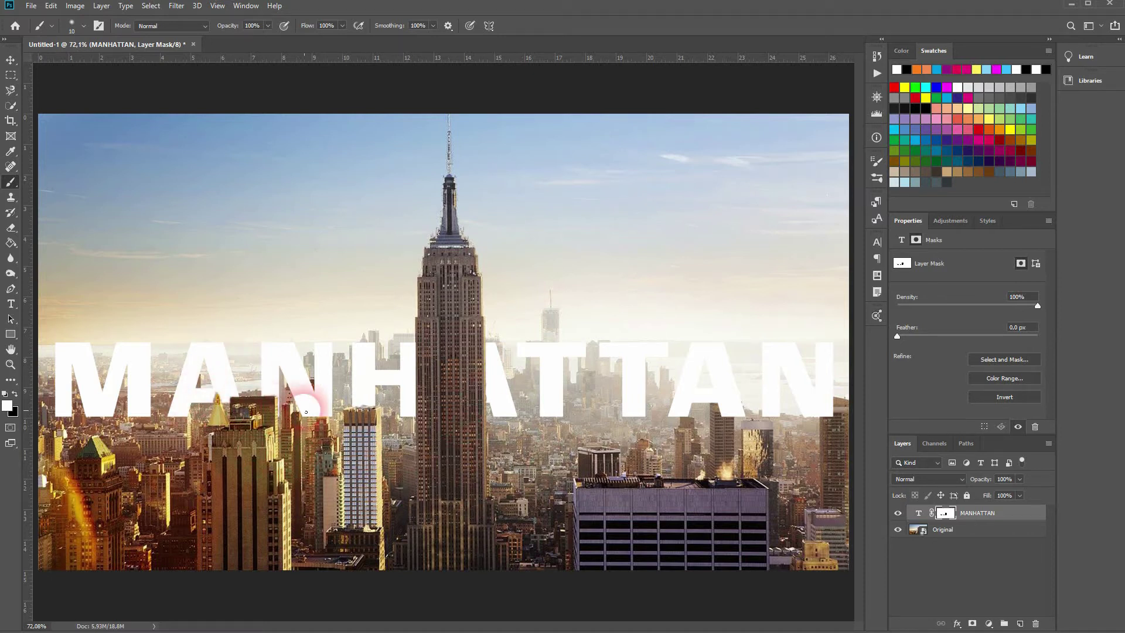
- Switch to the Move tool and review the whole composition
key("space")
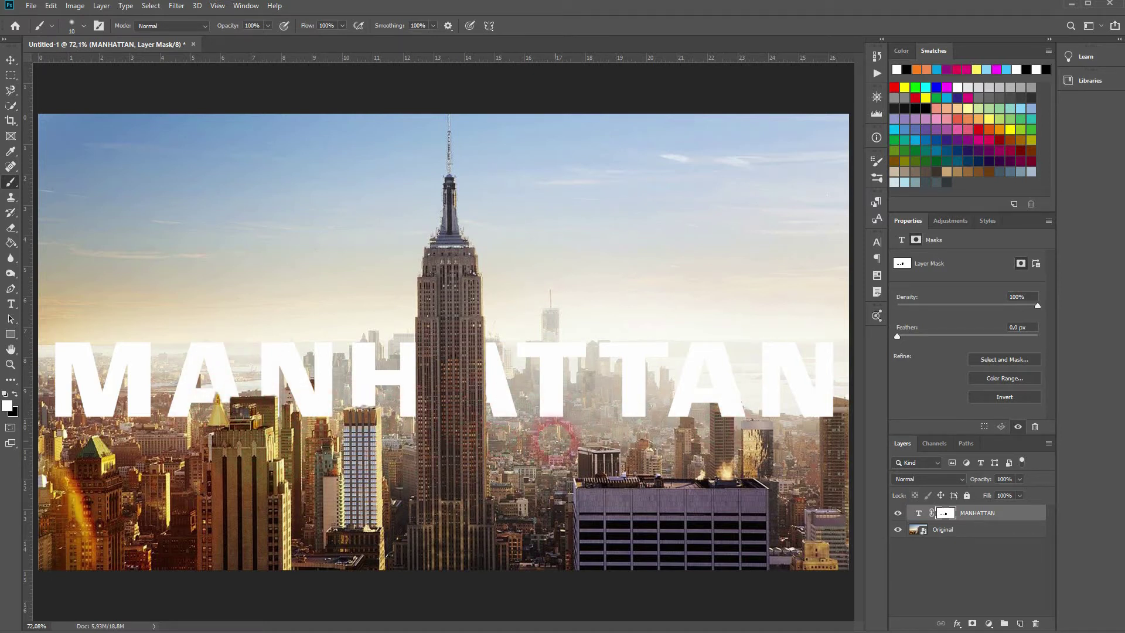
left_click(11, 61)
scroll(724, 409, "down", 2)
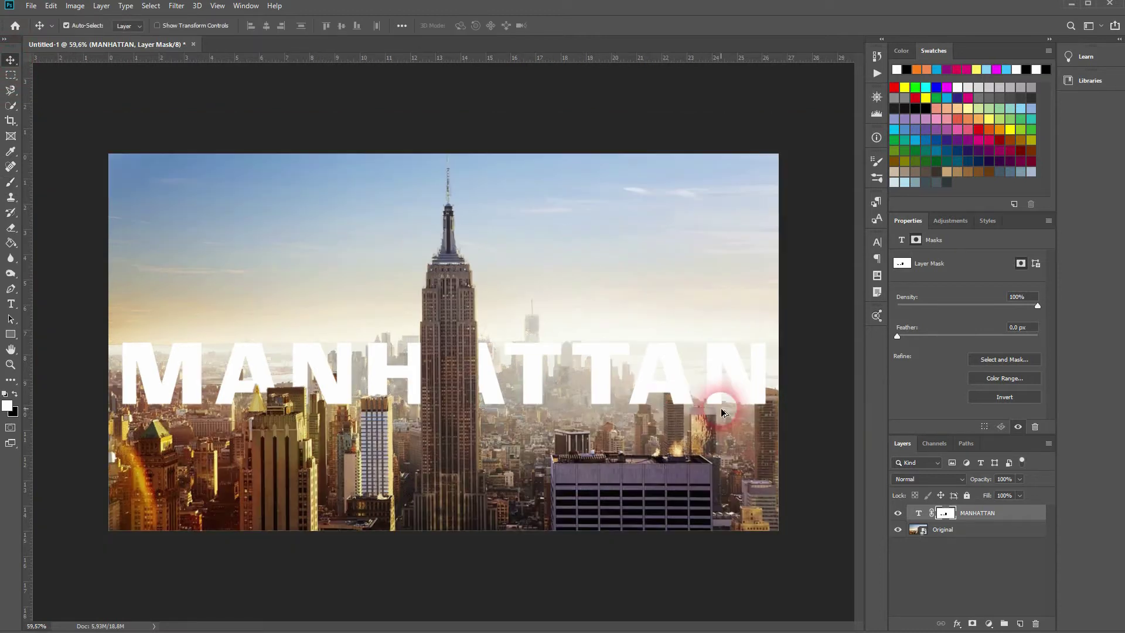
- Hide the MANHATTAN layer and make a Quick Selection of the tall brown tower below the last A on the Original layer
scroll(589, 410, "up", 5)
scroll(589, 410, "up", 1)
left_click_drag(722, 394, 401, 404)
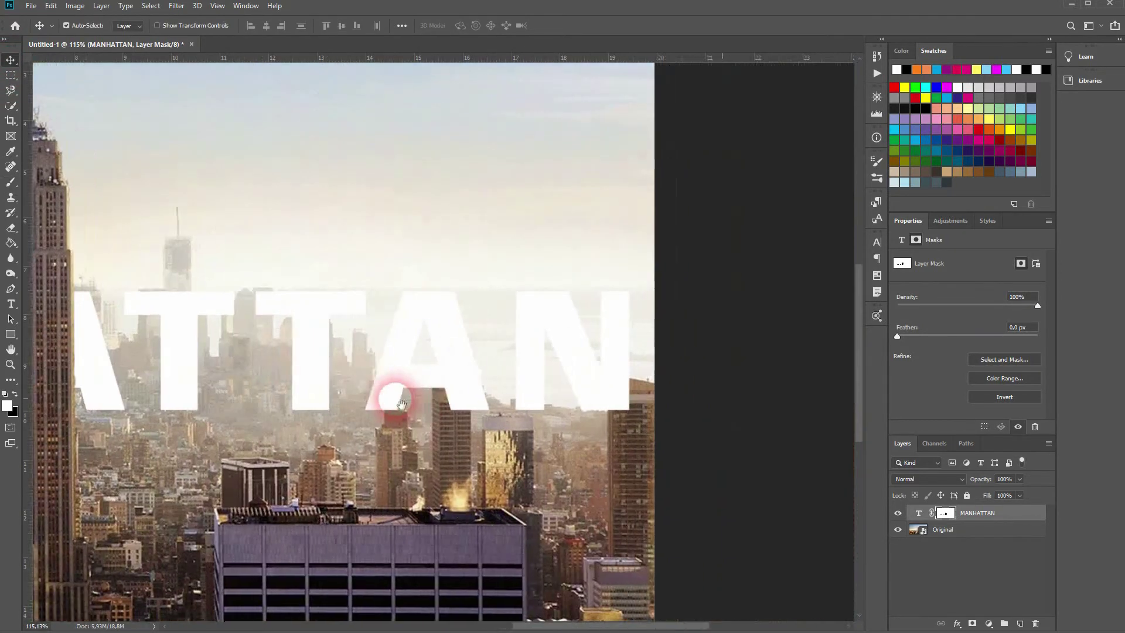
scroll(418, 405, "up", 2)
left_click(898, 512)
left_click(916, 529)
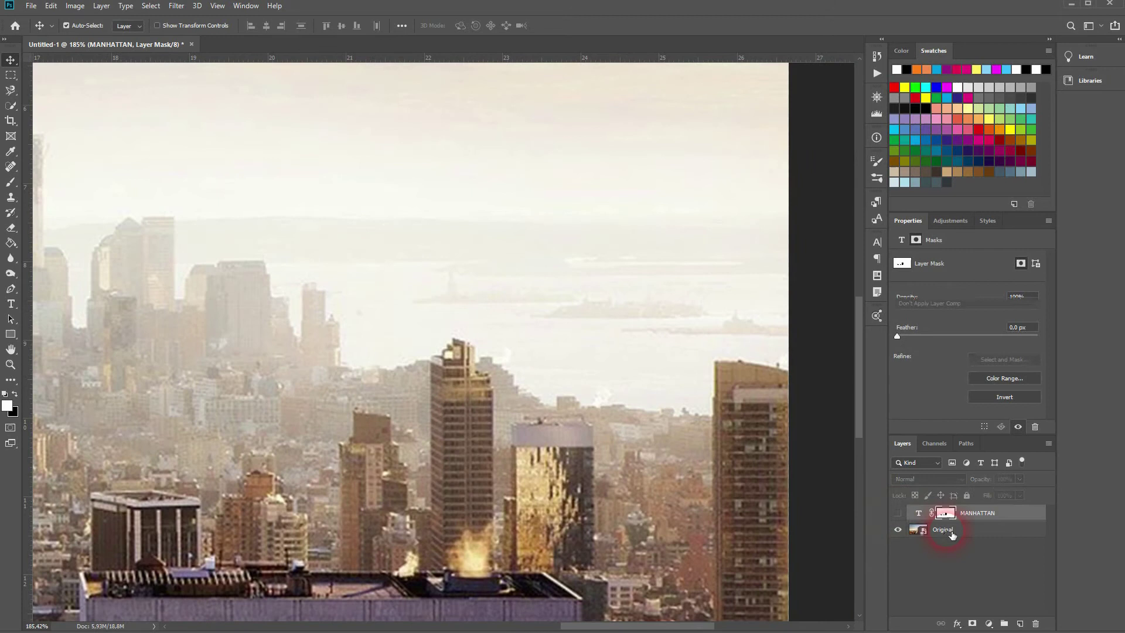
left_click(10, 106)
mouse_move(462, 411)
left_mouse_down()
mouse_move(471, 377)
mouse_move(438, 321)
left_mouse_up()
scroll(464, 410, "up", 3)
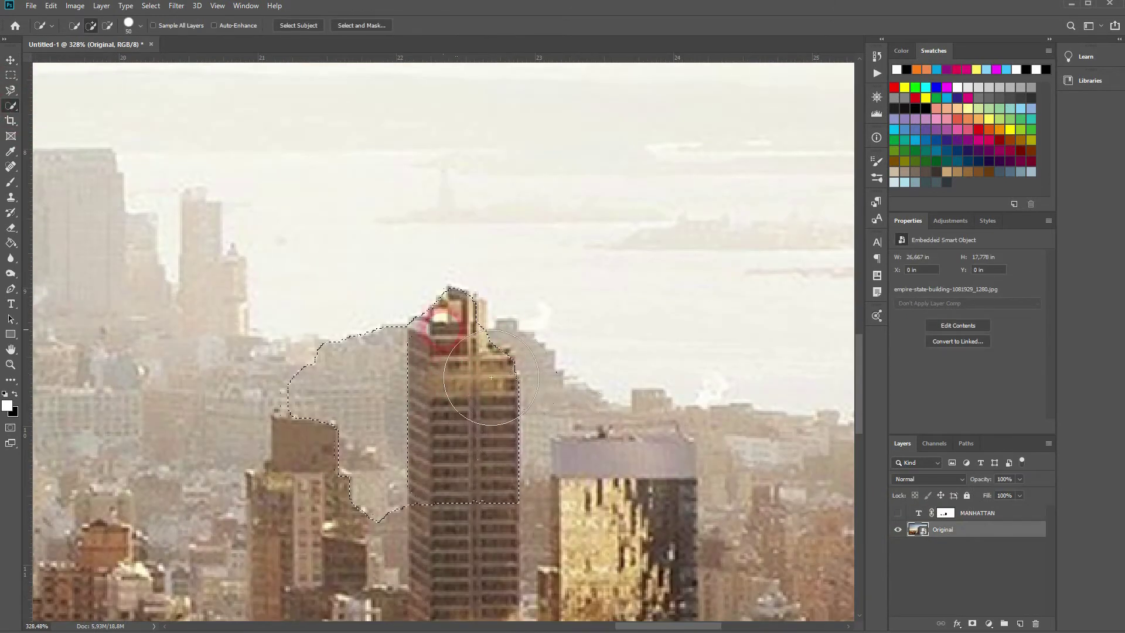
- Subtract the background from the tower selection and refine it along the tower's side edges and stepped roof
left_click_drag(299, 334, 343, 439)
mouse_move(392, 488)
left_mouse_down()
mouse_move(479, 475)
mouse_move(402, 415)
mouse_move(415, 340)
mouse_move(473, 284)
left_mouse_up()
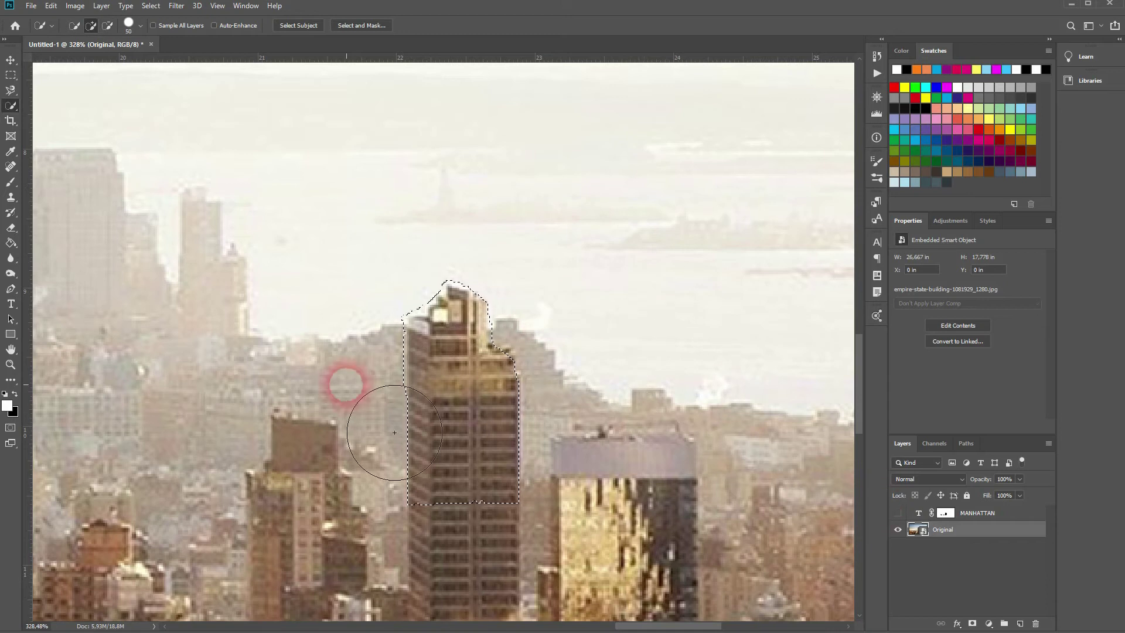
scroll(345, 375, "up", 3)
left_click_drag(339, 368, 322, 223)
left_click(582, 375)
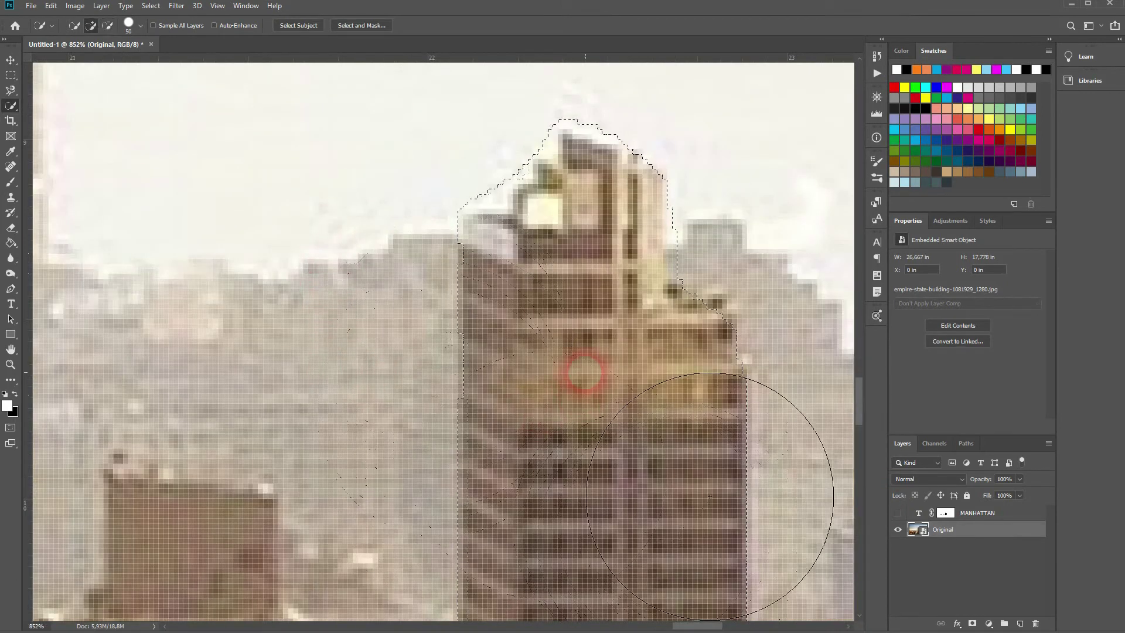
left_click_drag(340, 421, 296, 483)
left_click(579, 372)
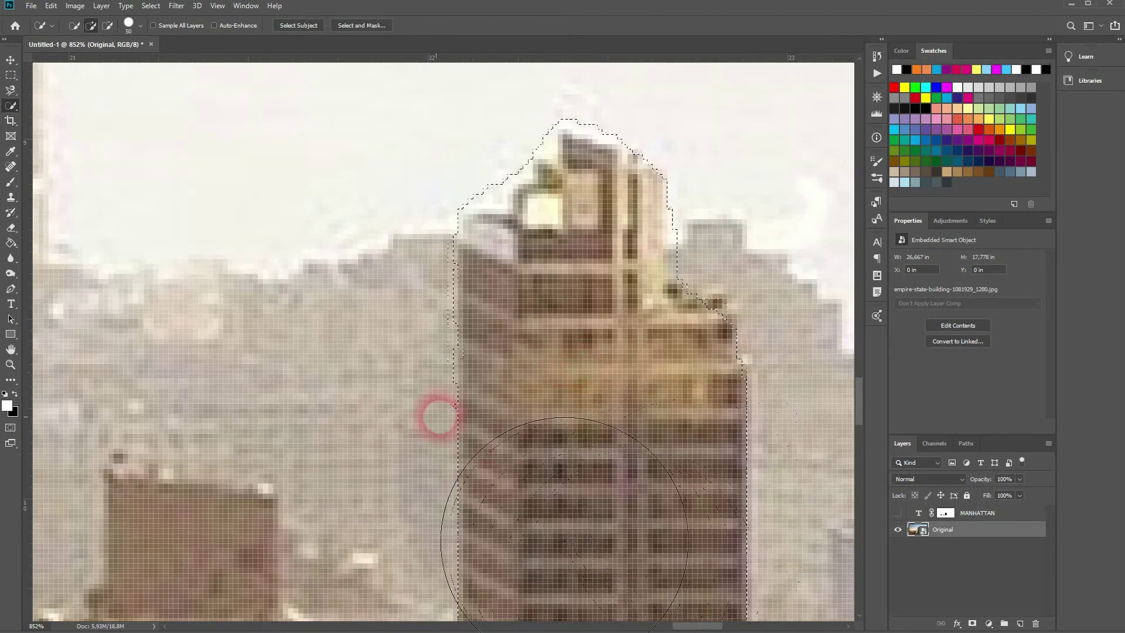
left_click_drag(330, 389, 322, 405)
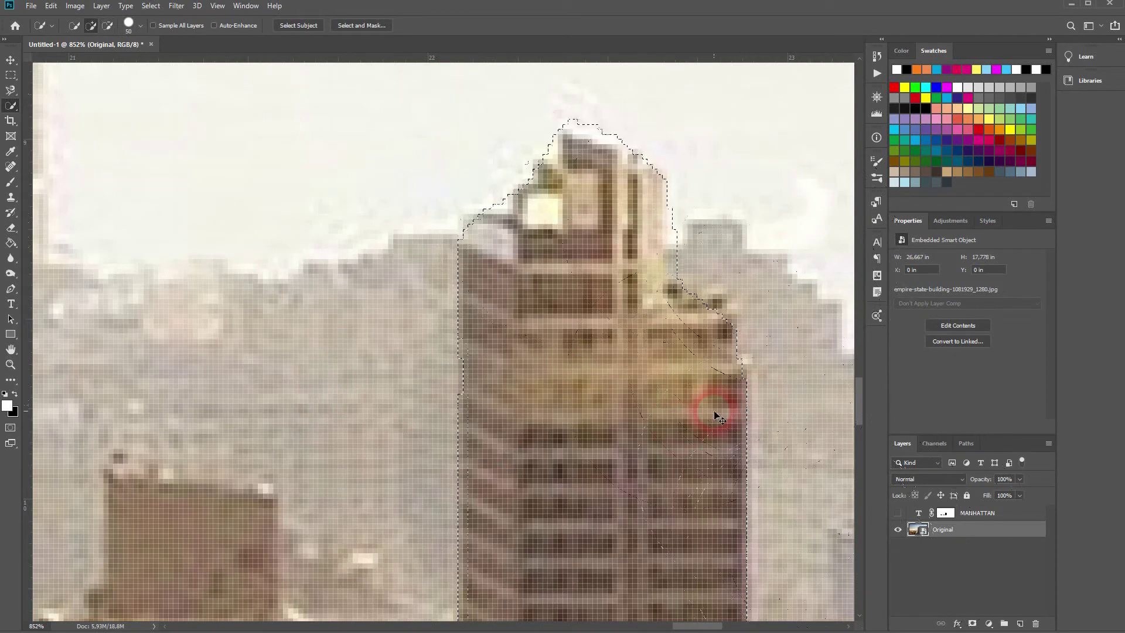
- Show the MANHATTAN layer and paint its mask black with a 100 px brush over the selected tower, removing the selection when done
key("ctrl+0")
left_click(897, 513)
key("b")
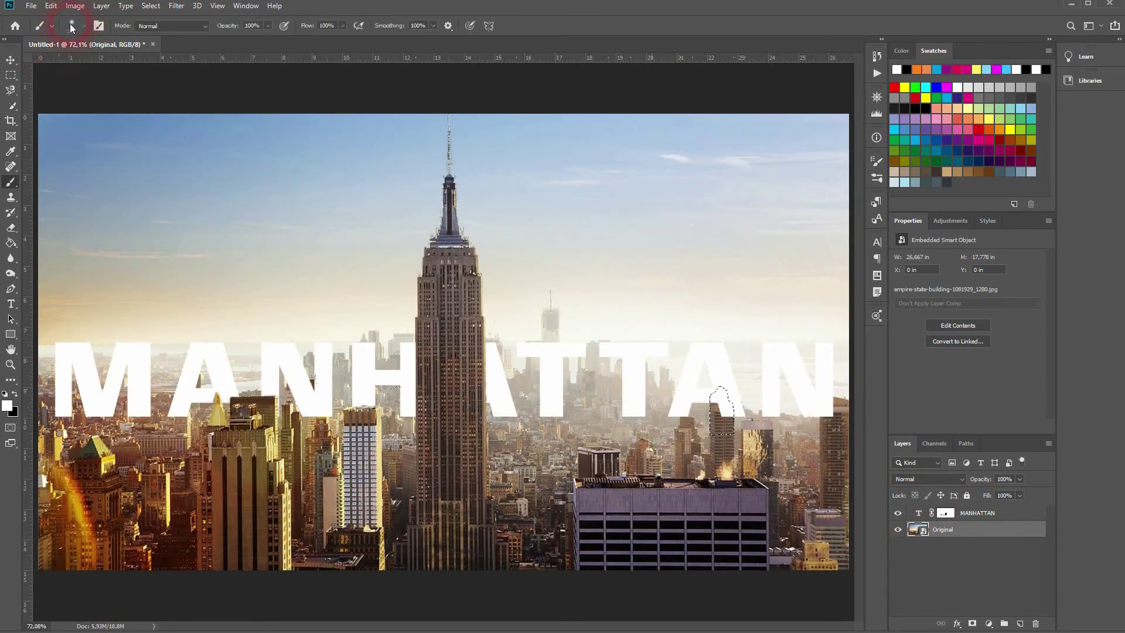
left_click(84, 25)
type("00")
key("Return")
left_click(945, 513)
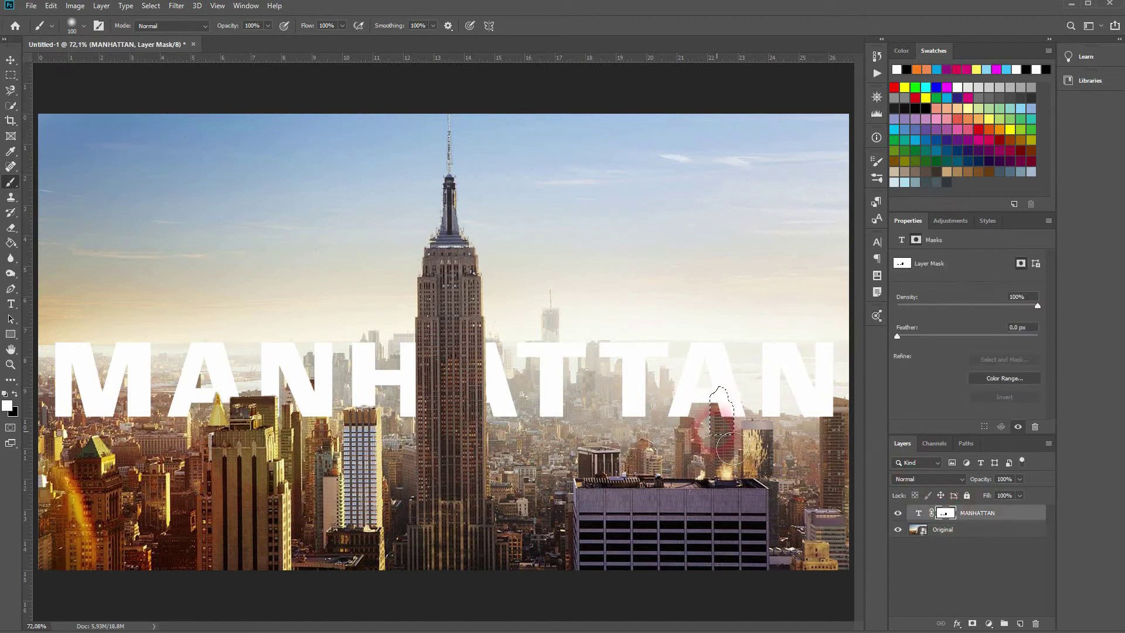
scroll(733, 422, "up", 3)
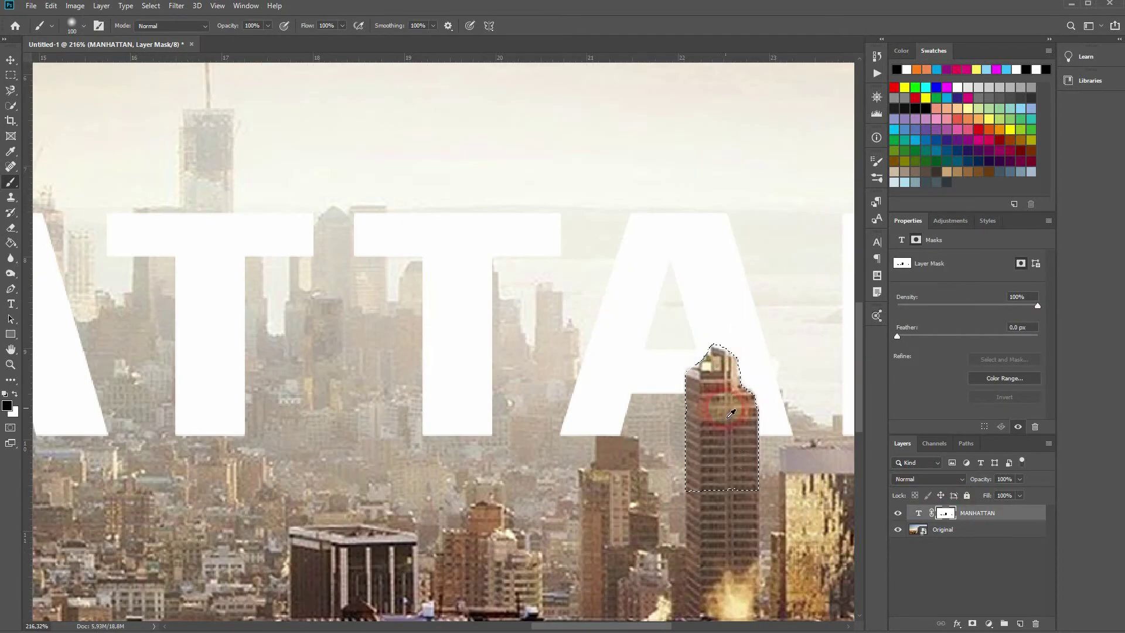
key("ctrl+d")
- Hide the MANHATTAN layer and quick-select the upper part of the building at the photo's right edge on the Original layer
key("ctrl+0")
scroll(827, 419, "up", 2)
mouse_move(829, 429)
left_mouse_down()
mouse_move(576, 441)
mouse_move(581, 449)
left_mouse_up()
left_click(898, 514)
left_click(11, 105)
left_click(952, 529)
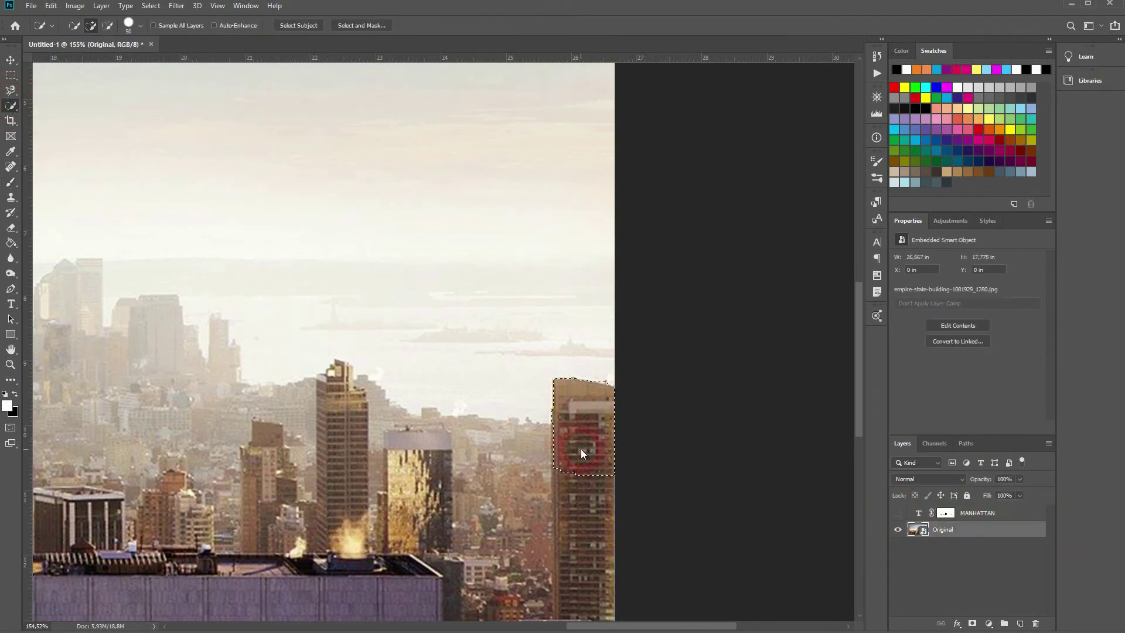
- Show the MANHATTAN layer, paint its mask black where the N covers the selected building, and deselect
left_click(902, 513)
left_click(945, 513)
key("b")
mouse_move(563, 308)
left_mouse_down()
mouse_move(568, 356)
mouse_move(592, 394)
left_mouse_up()
key("ctrl+d")
scroll(748, 438, "down", 5)
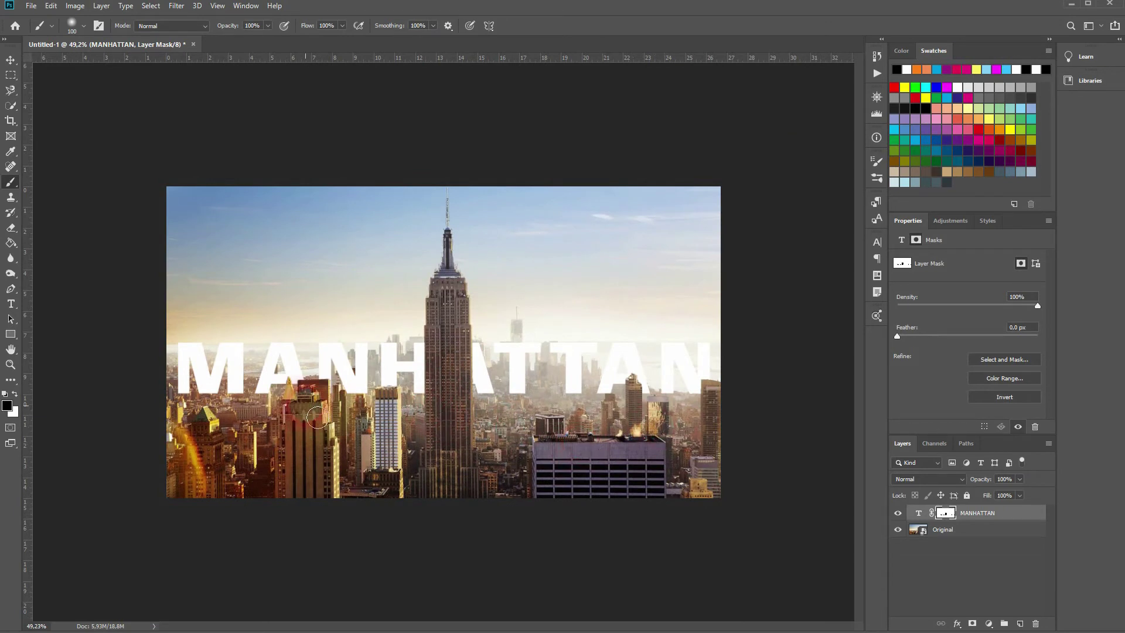
scroll(397, 397, "up", 3)
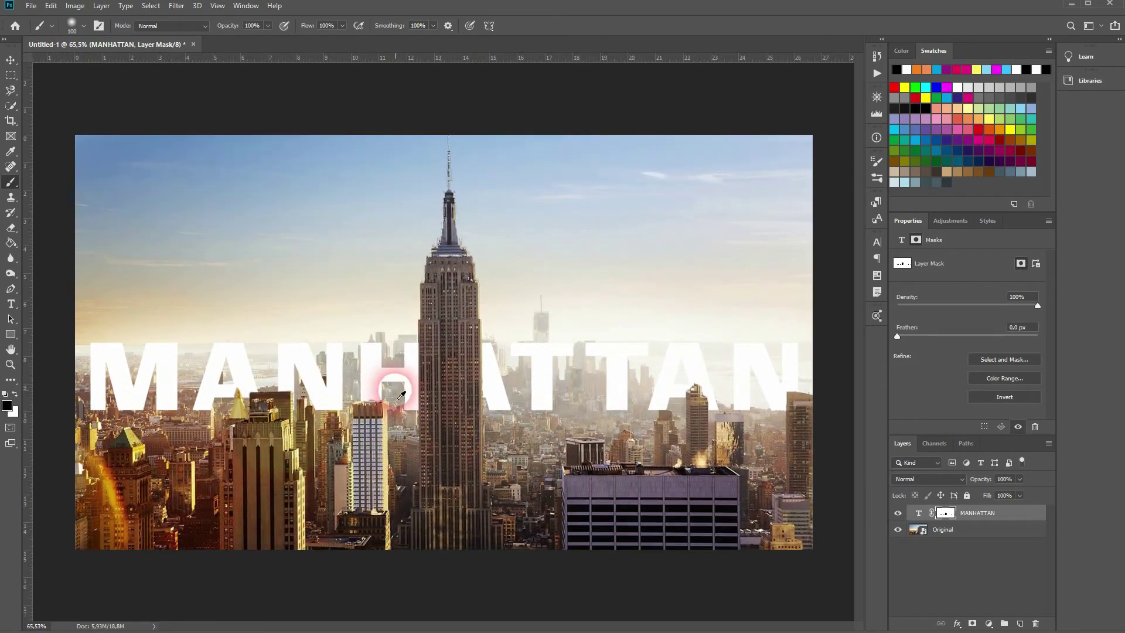
left_click(835, 437)
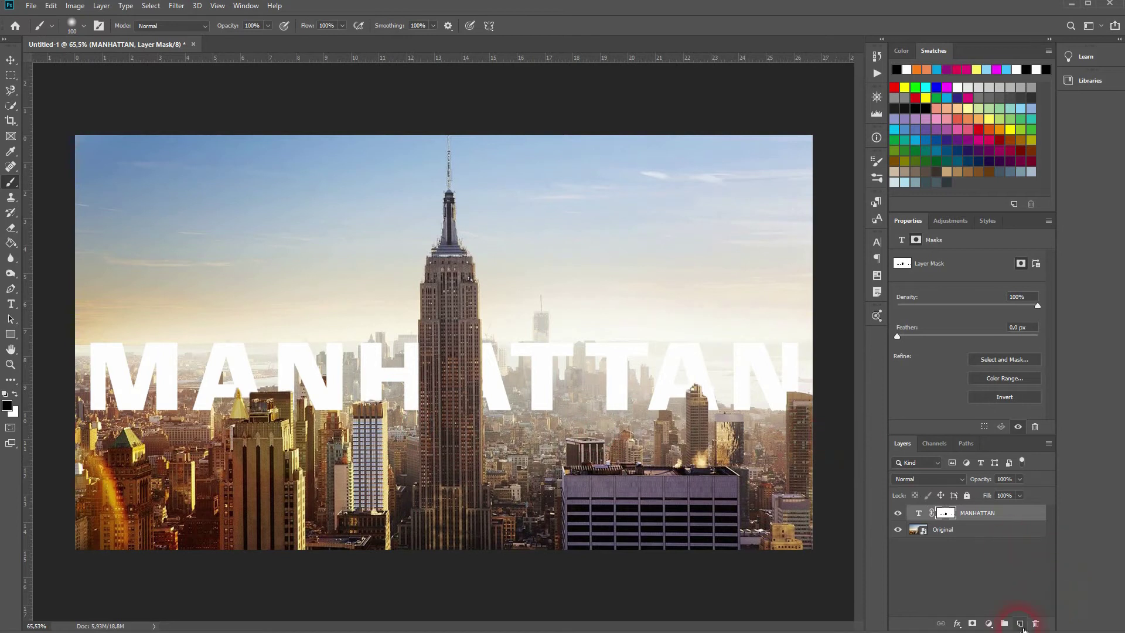
- Create a new layer above MANHATTAN and name it Shadow
left_click(1020, 623)
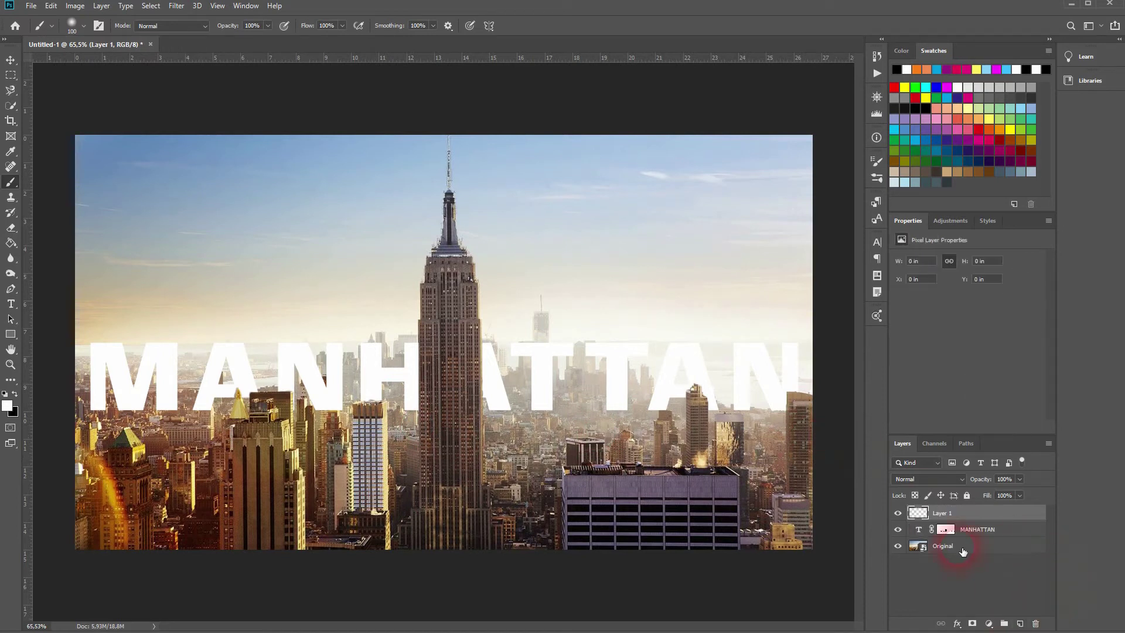
left_click(944, 513)
left_click(472, 376)
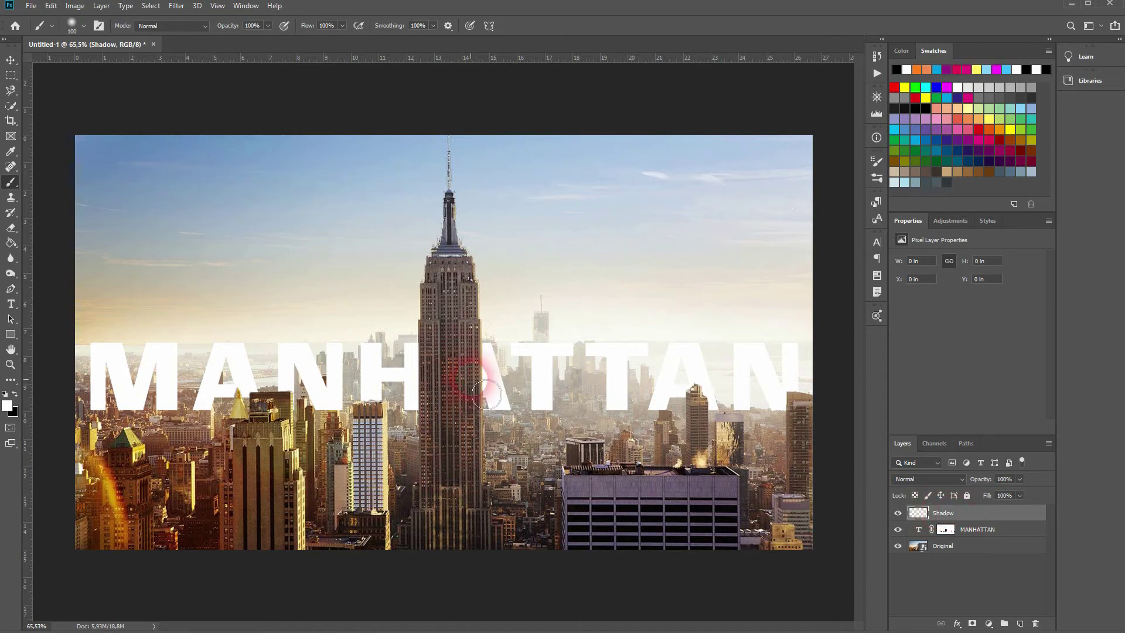
- Set up a soft round 20 px brush with black as the foreground colour for work around the gold spire
left_click(258, 308)
left_click(41, 76)
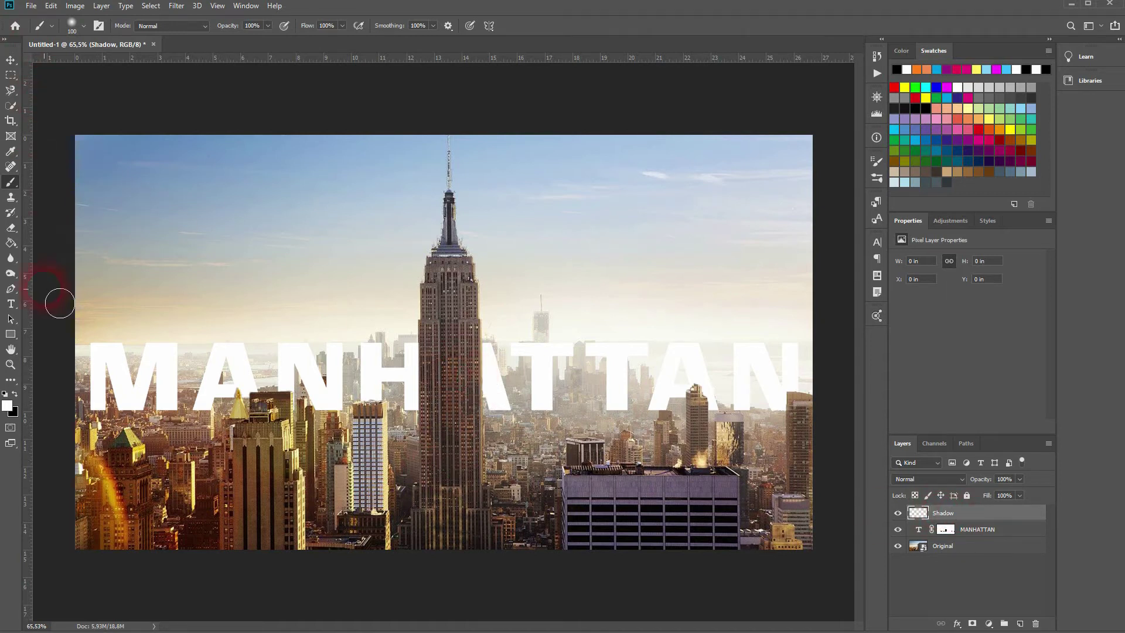
left_click(12, 186)
left_click(46, 239)
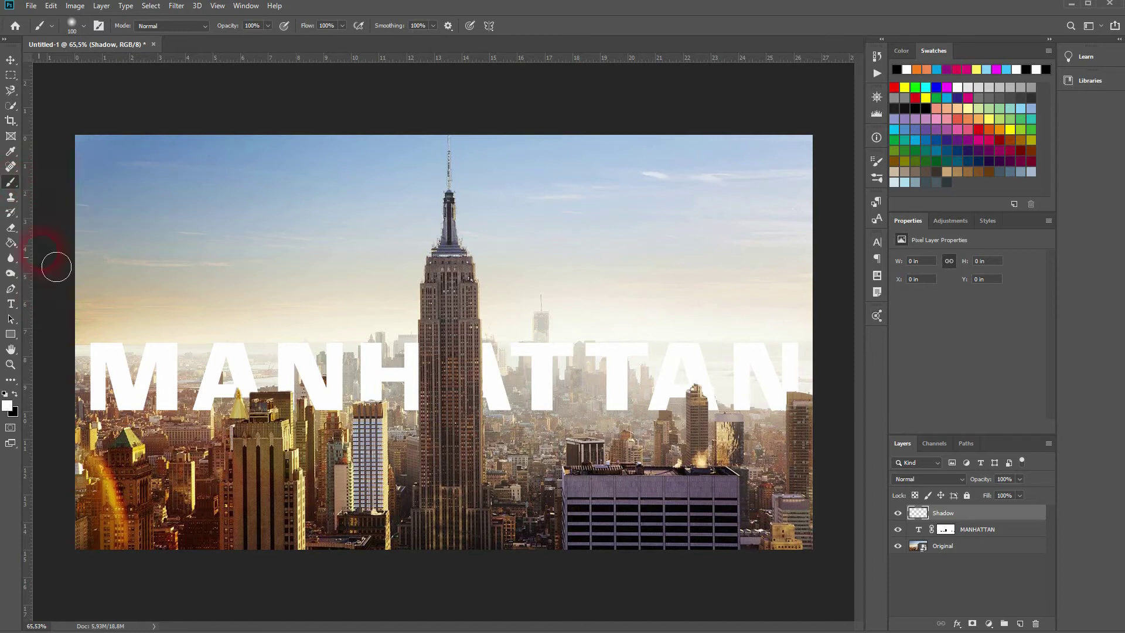
left_click(80, 27)
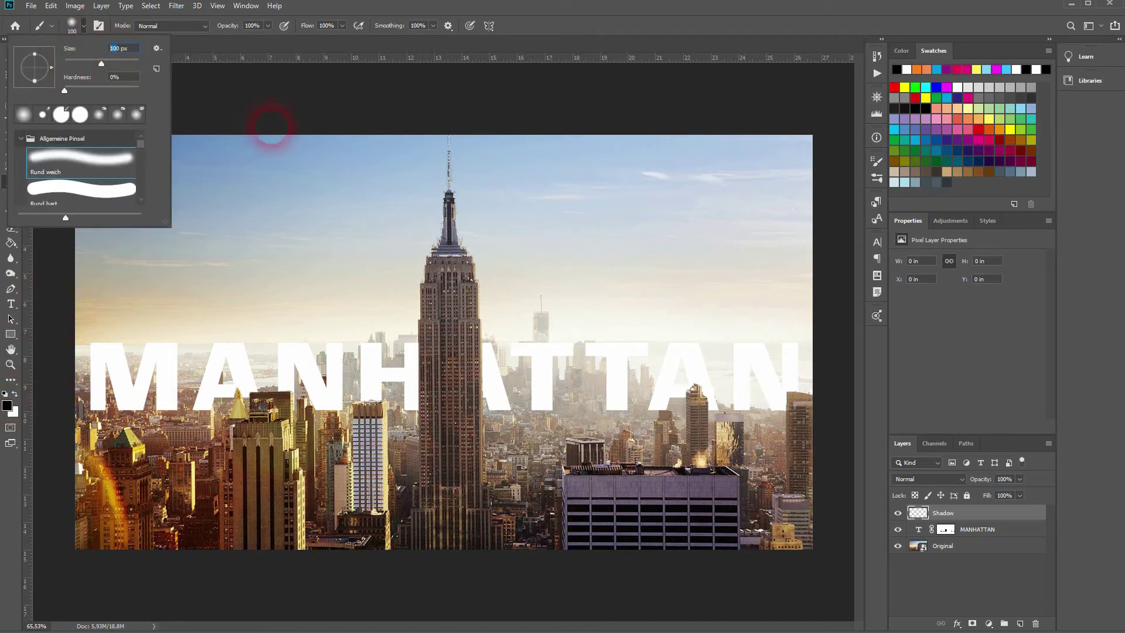
type("50")
key("Return")
scroll(258, 398, "up", 10)
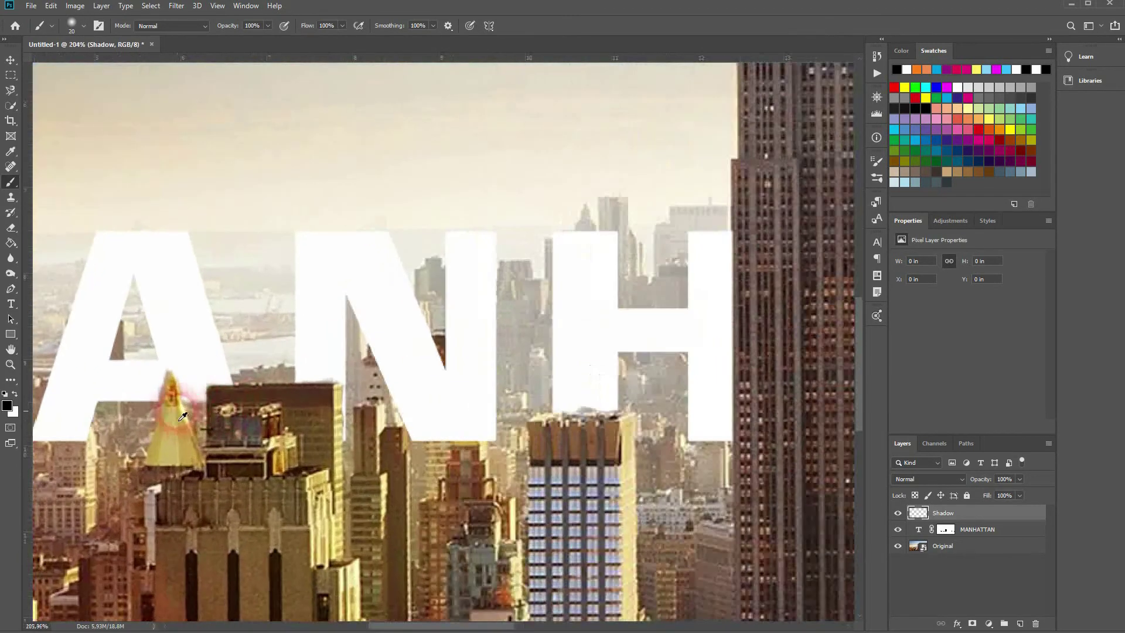
scroll(182, 416, "up", 5)
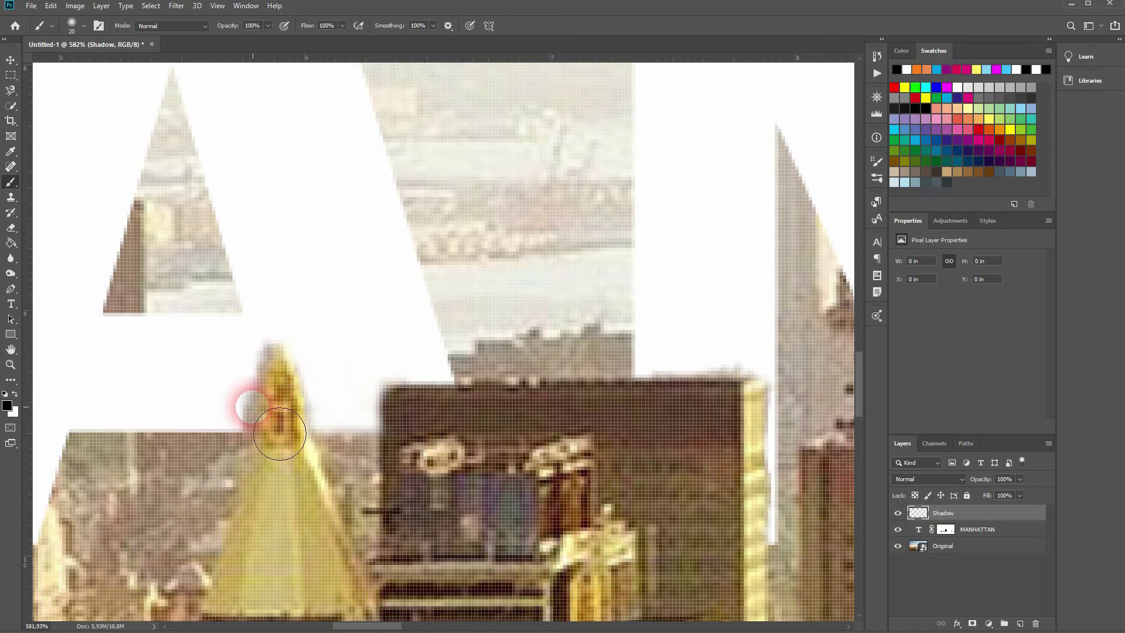
- With the Original layer active, outline the upper gold spire with a closed four-point Pen tool path in Path mode
left_click(11, 107)
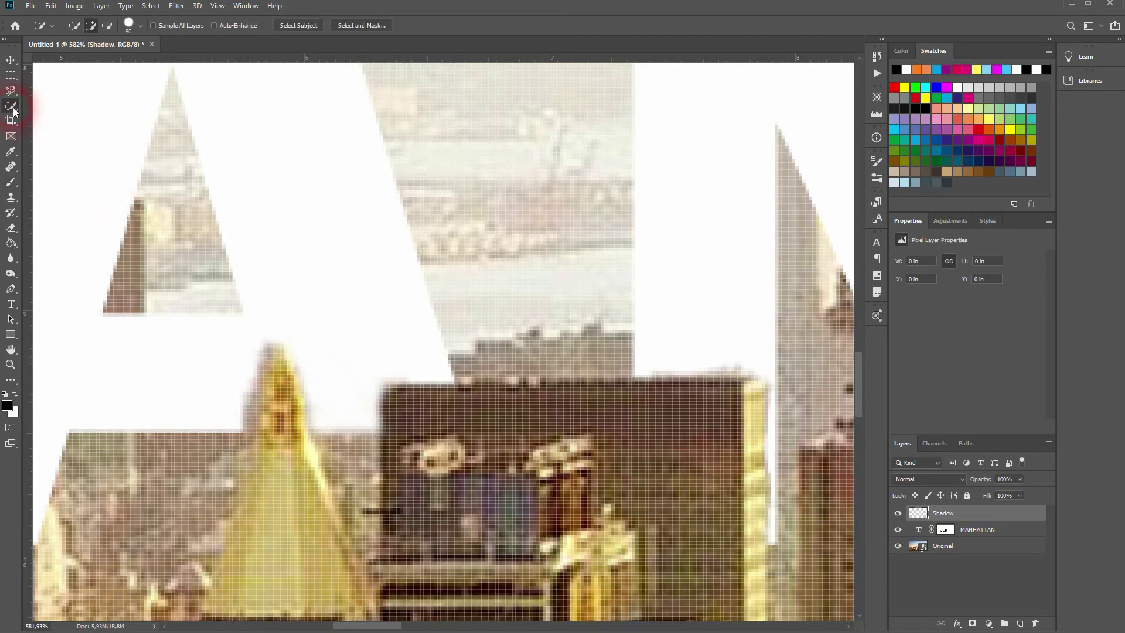
left_click(970, 551)
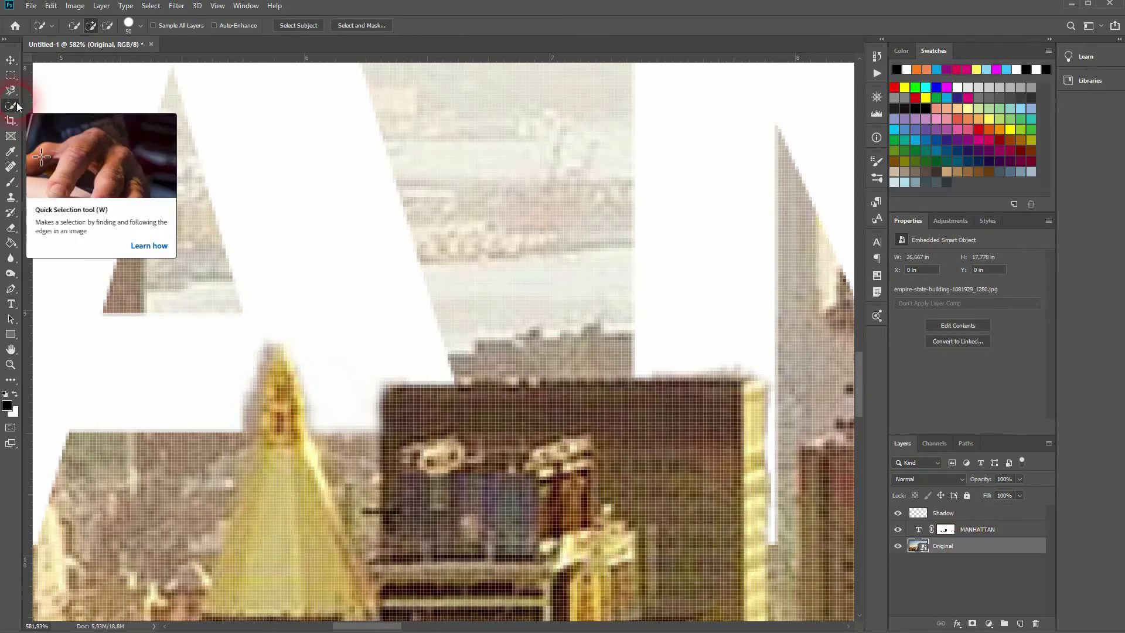
key("p")
right_click(10, 292)
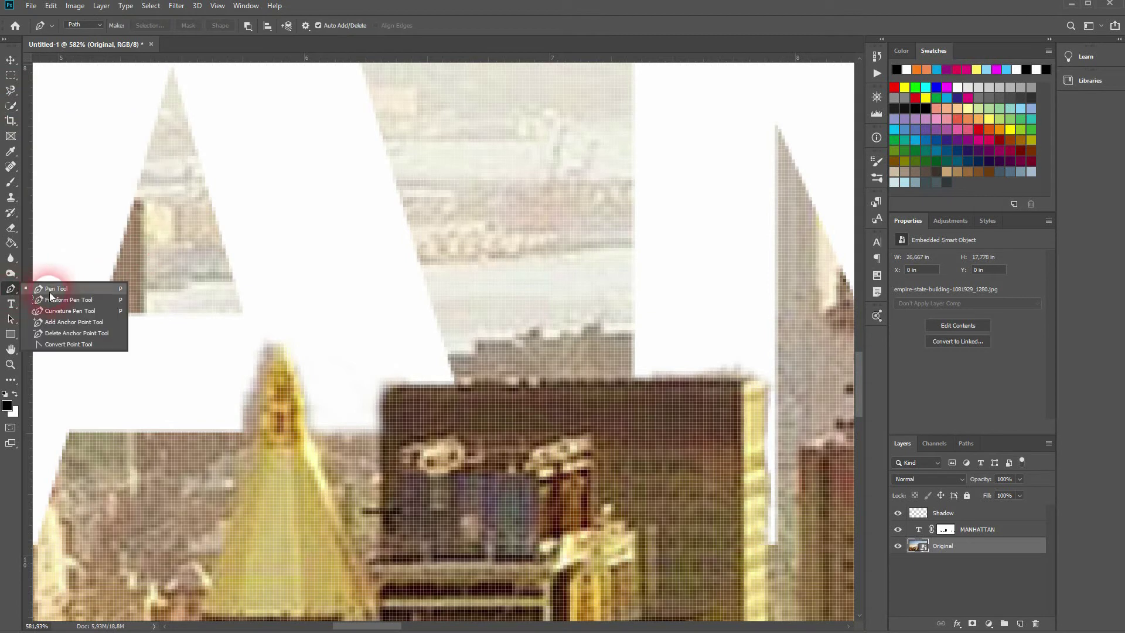
left_click(52, 289)
left_click(95, 25)
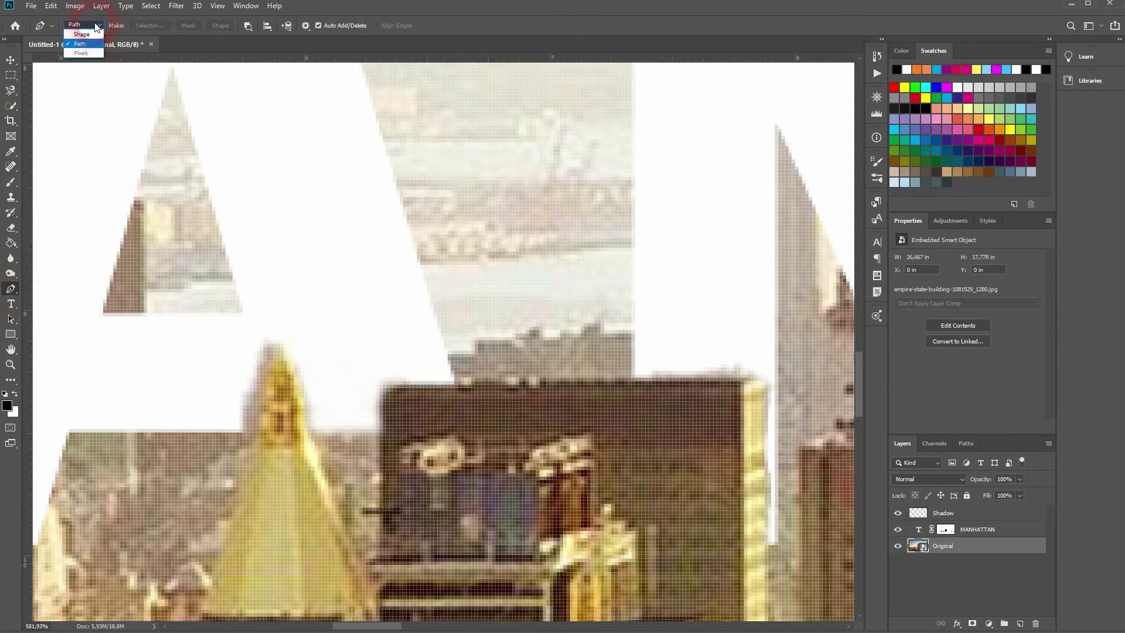
left_click(88, 44)
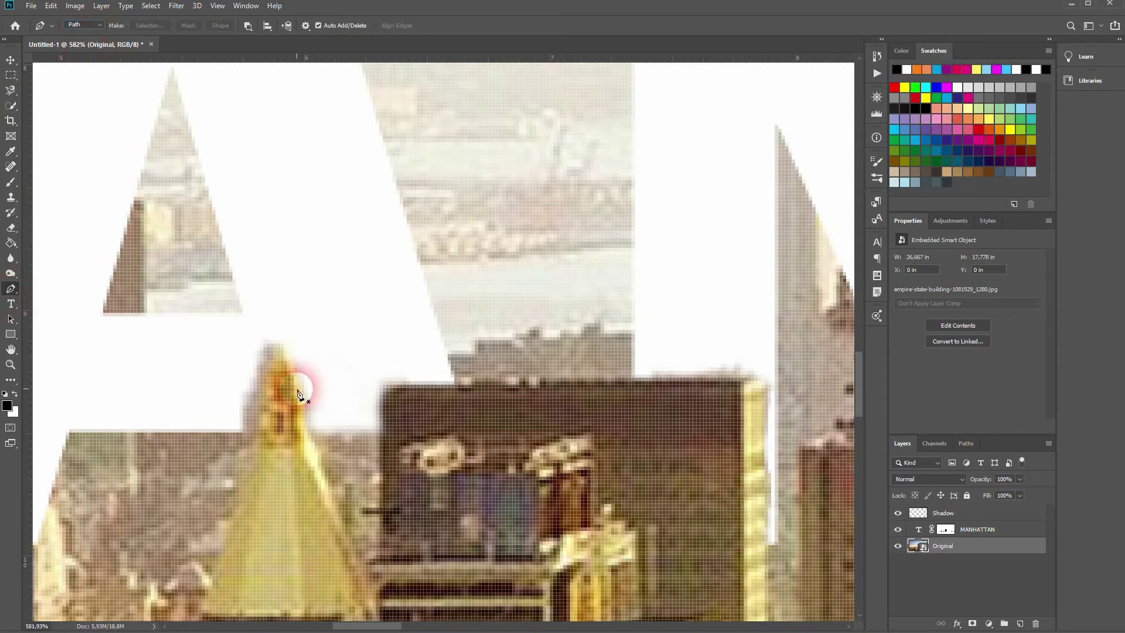
left_click(268, 344)
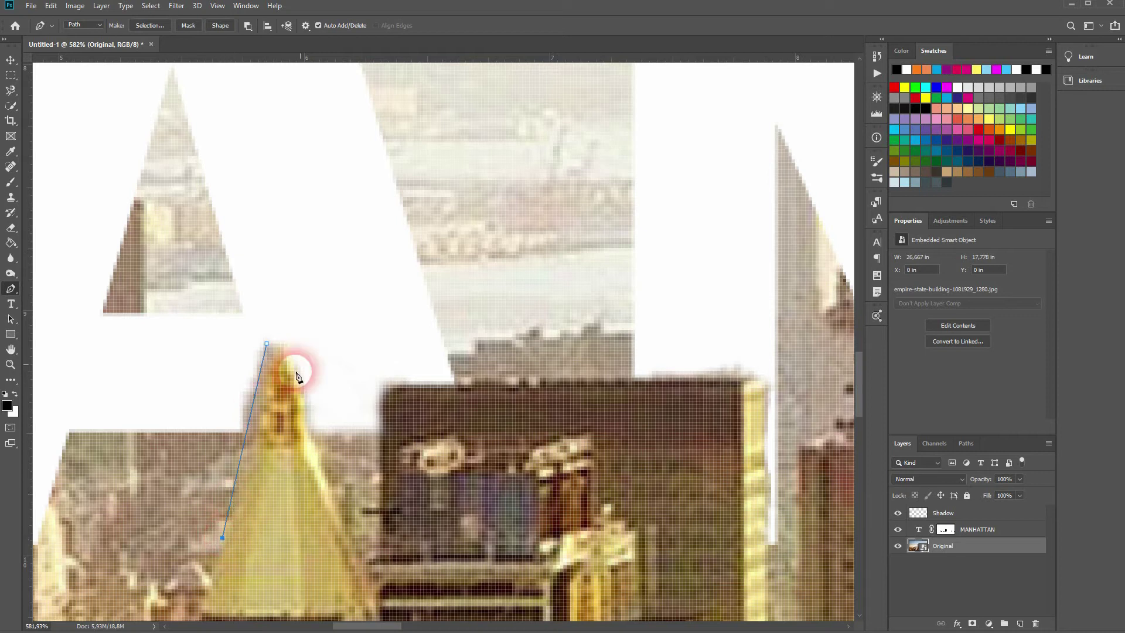
left_click(356, 538)
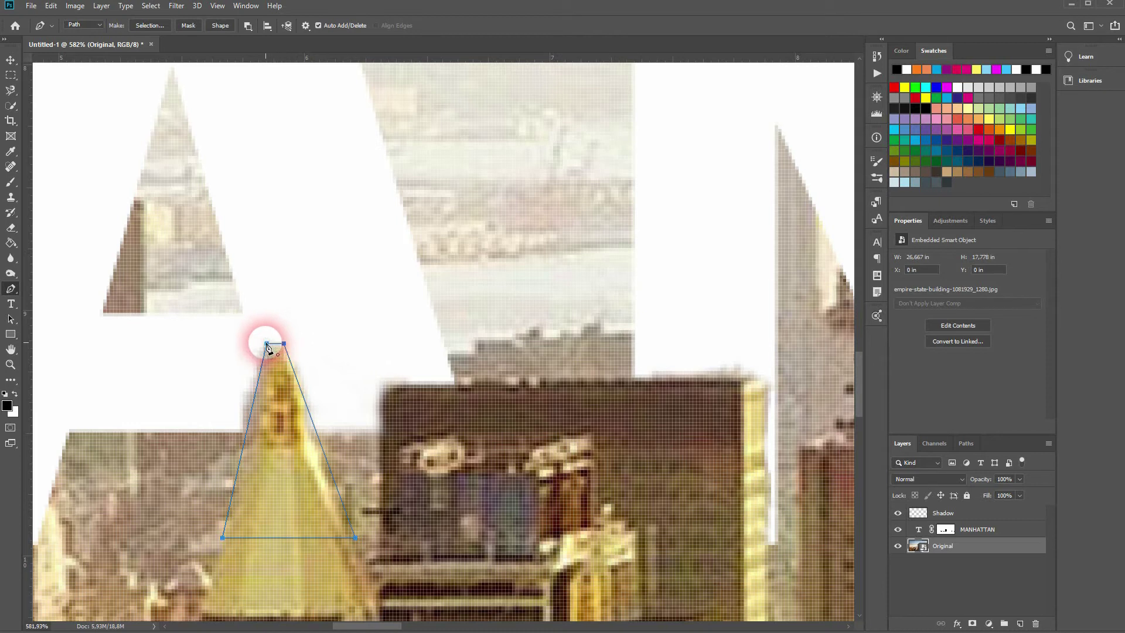
- Convert the spire path into a new anti-aliased selection with a feather radius of 0 pixels
right_click(274, 390)
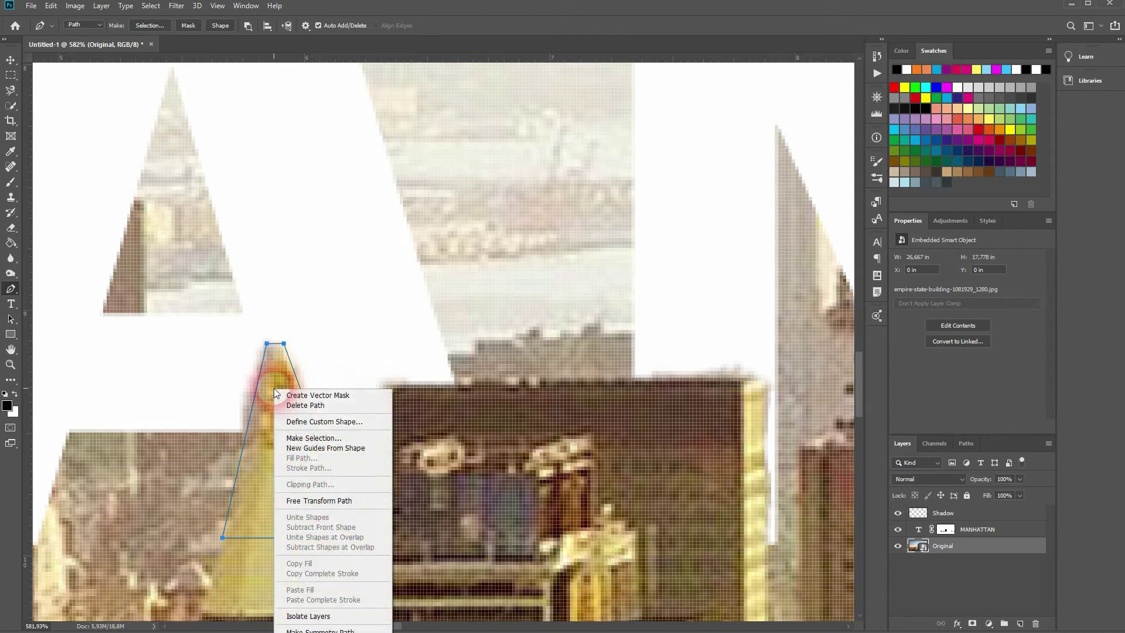
left_click(153, 27)
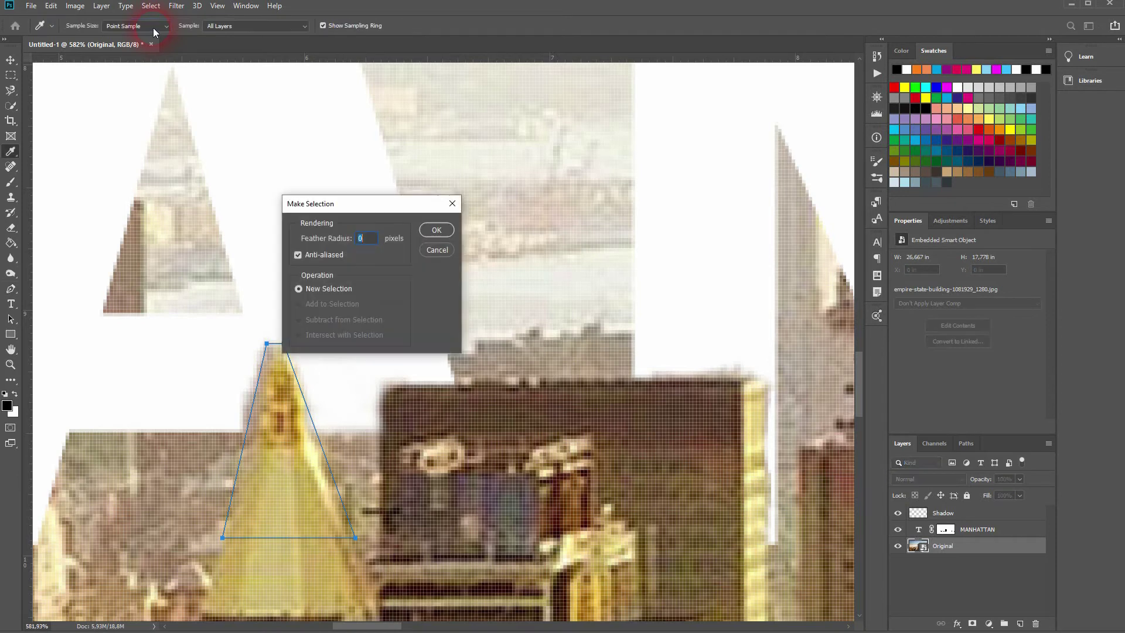
left_click(441, 228)
left_click(149, 7)
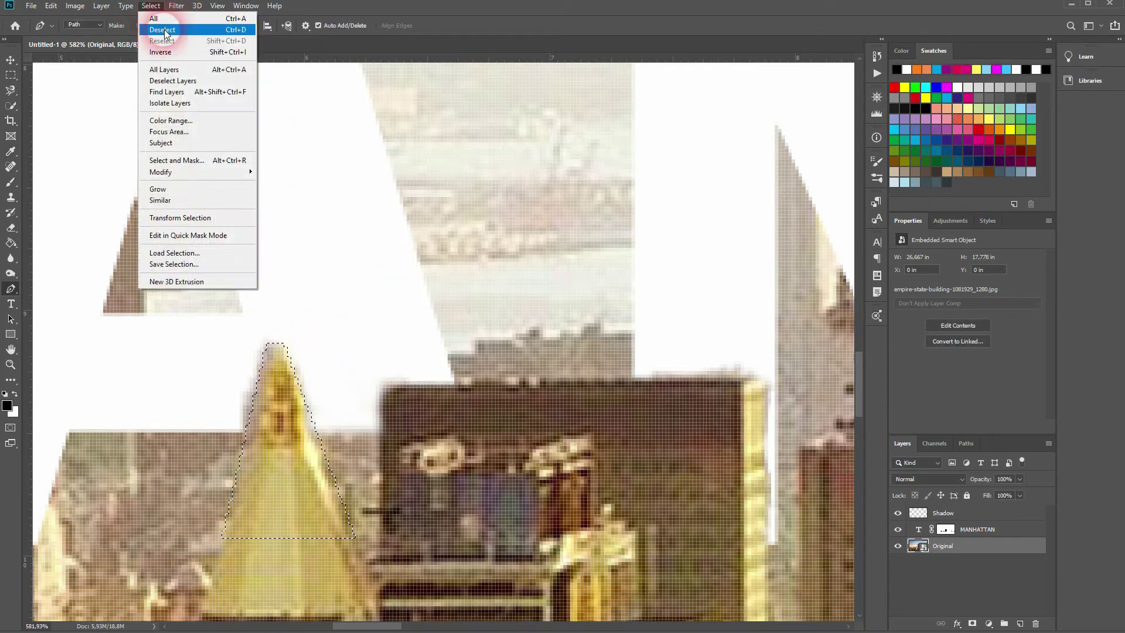
left_click(155, 46)
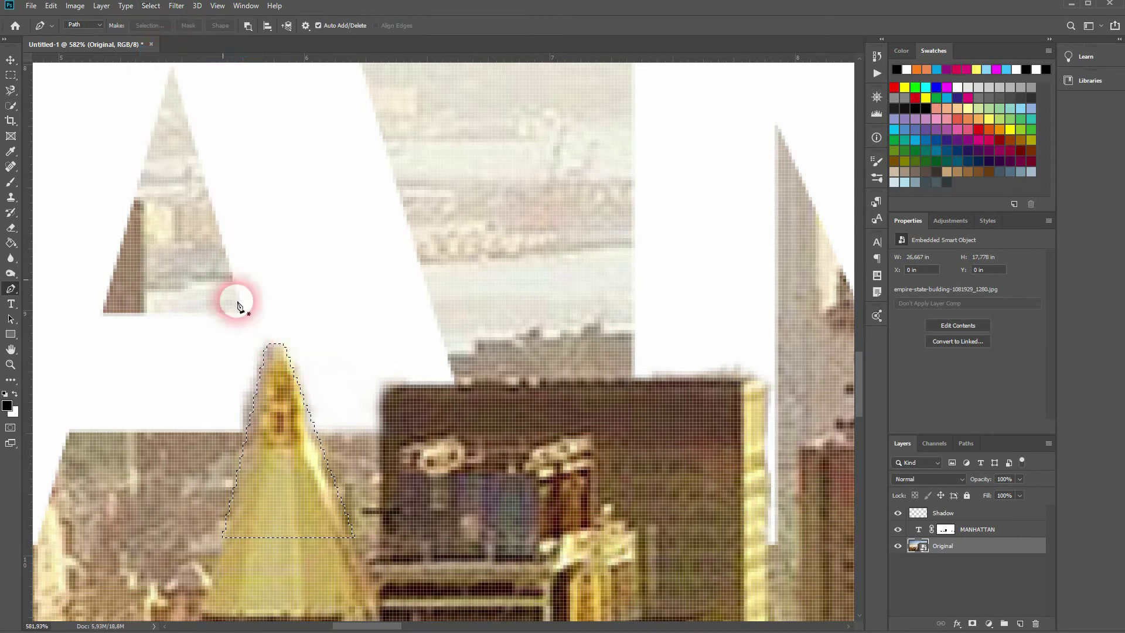
- Try painting black on the Shadow layer inside the spire selection and undo the stroke
left_click(10, 182)
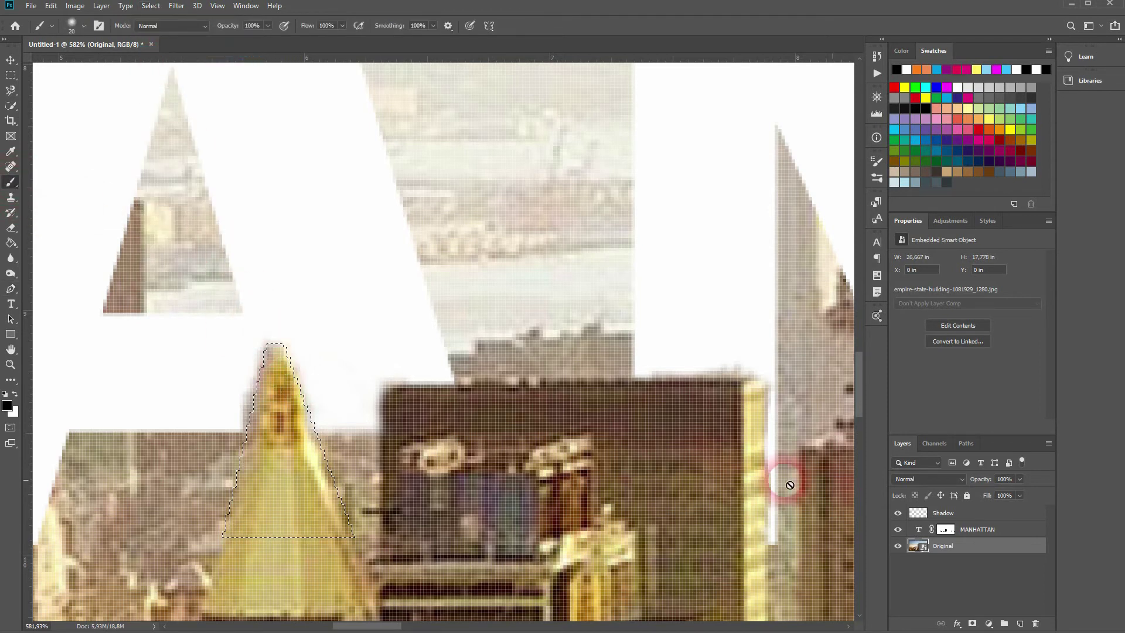
left_click(944, 513)
left_click_drag(274, 357, 302, 400)
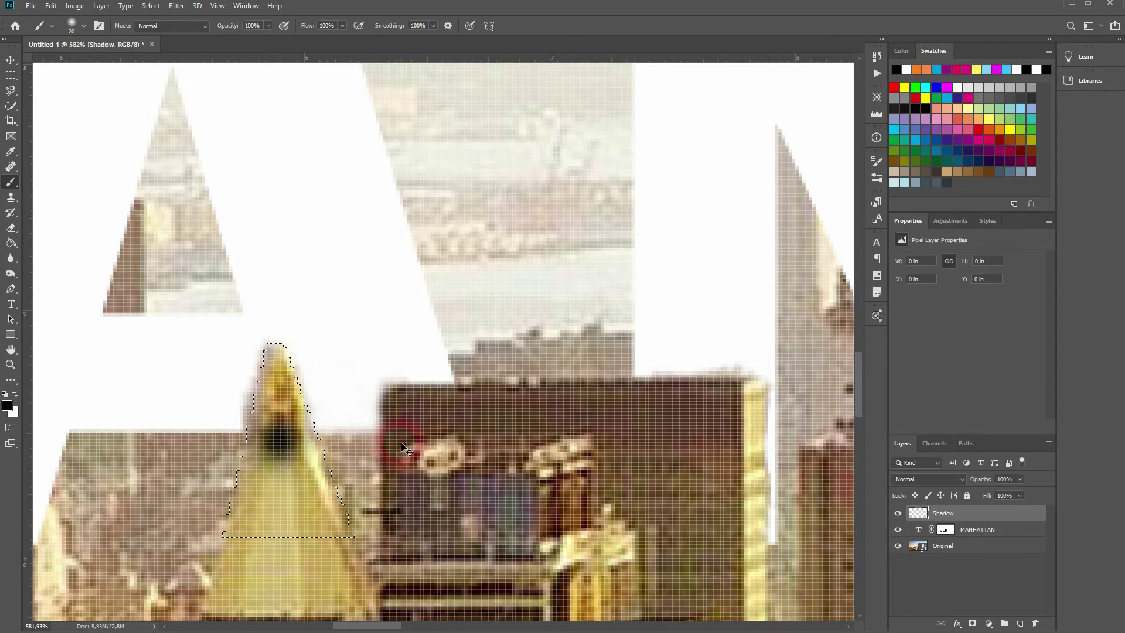
key("ctrl+z")
- Invert the spire selection, paint a soft black shadow around the spire's tip, and trim it with a new layer mask on the Shadow layer
left_click(152, 6)
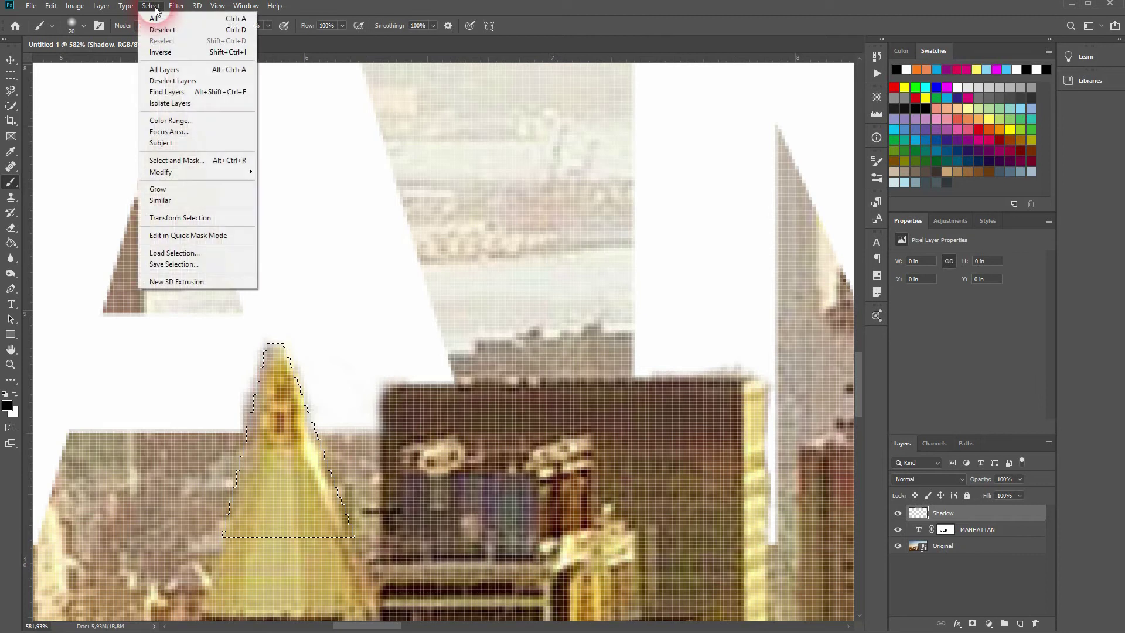
left_click(166, 52)
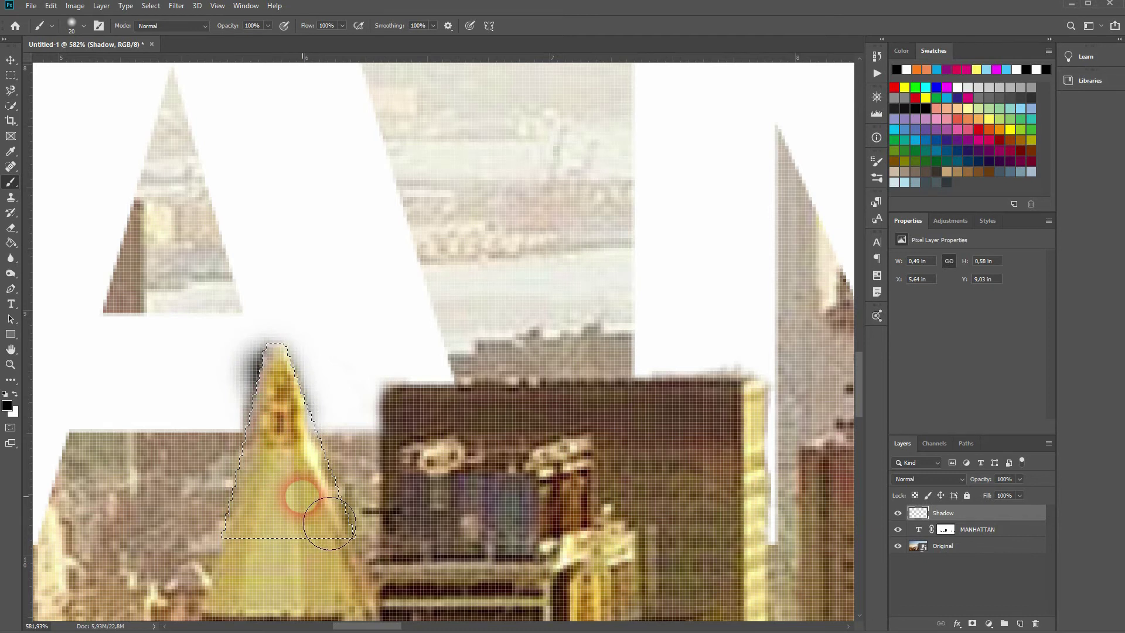
left_click(974, 623)
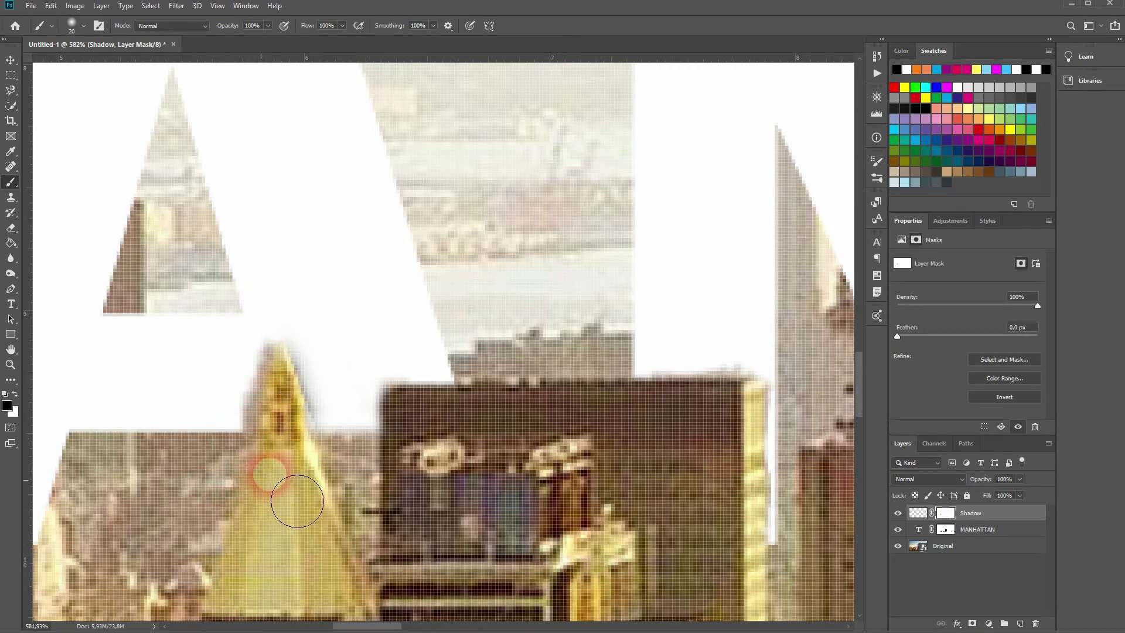
left_click_drag(545, 462, 371, 460)
left_click_drag(548, 438, 389, 429)
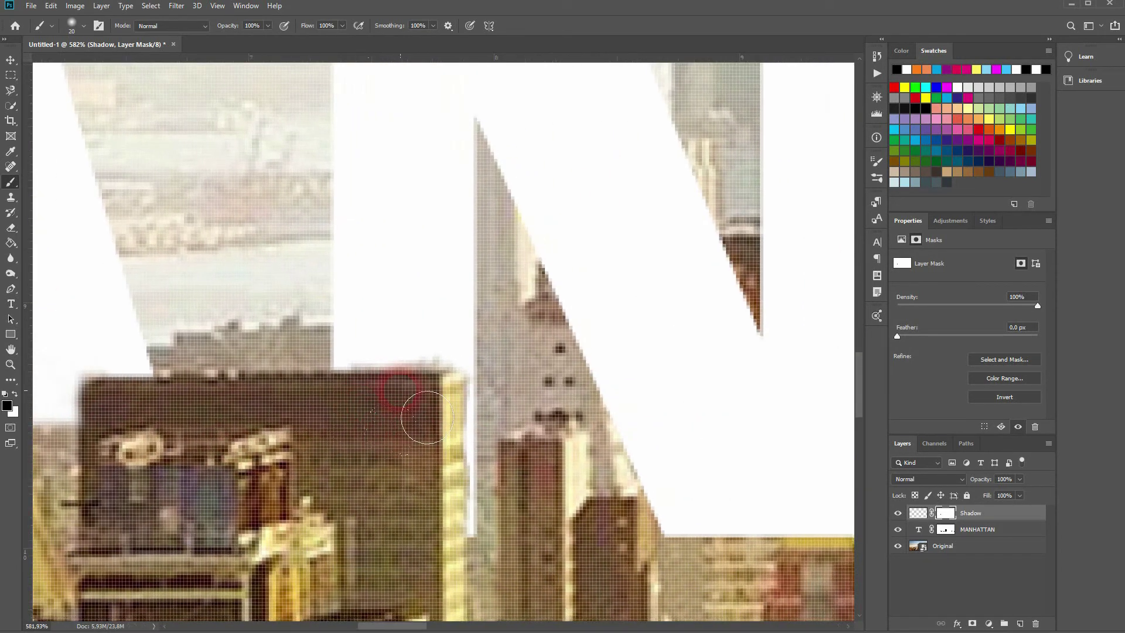
left_click(917, 514)
left_click(921, 515)
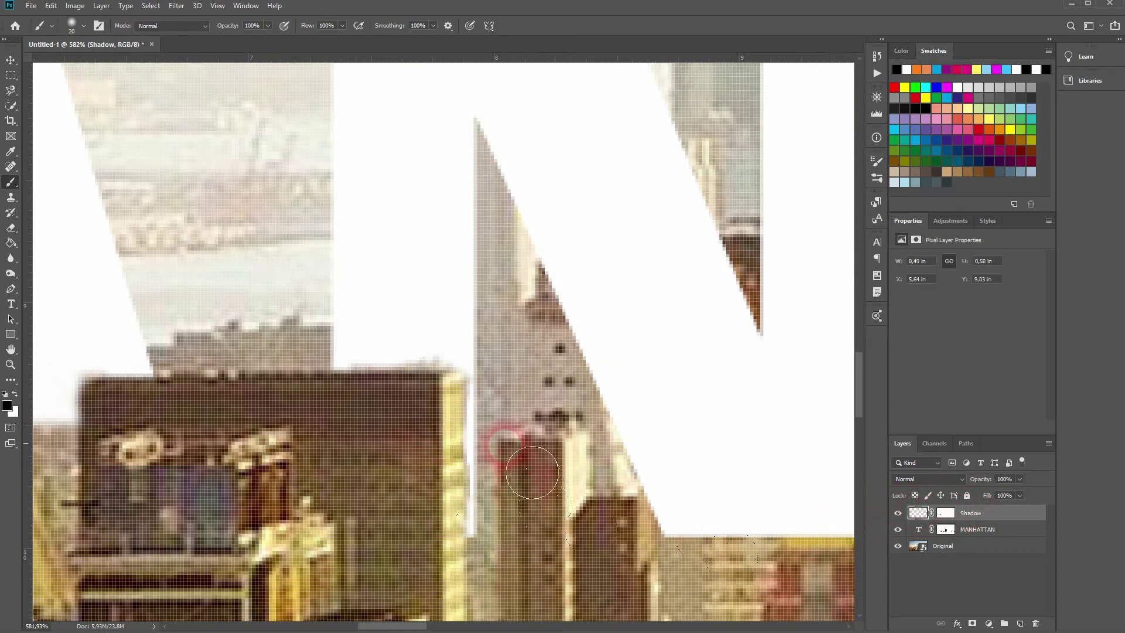
left_click(962, 551)
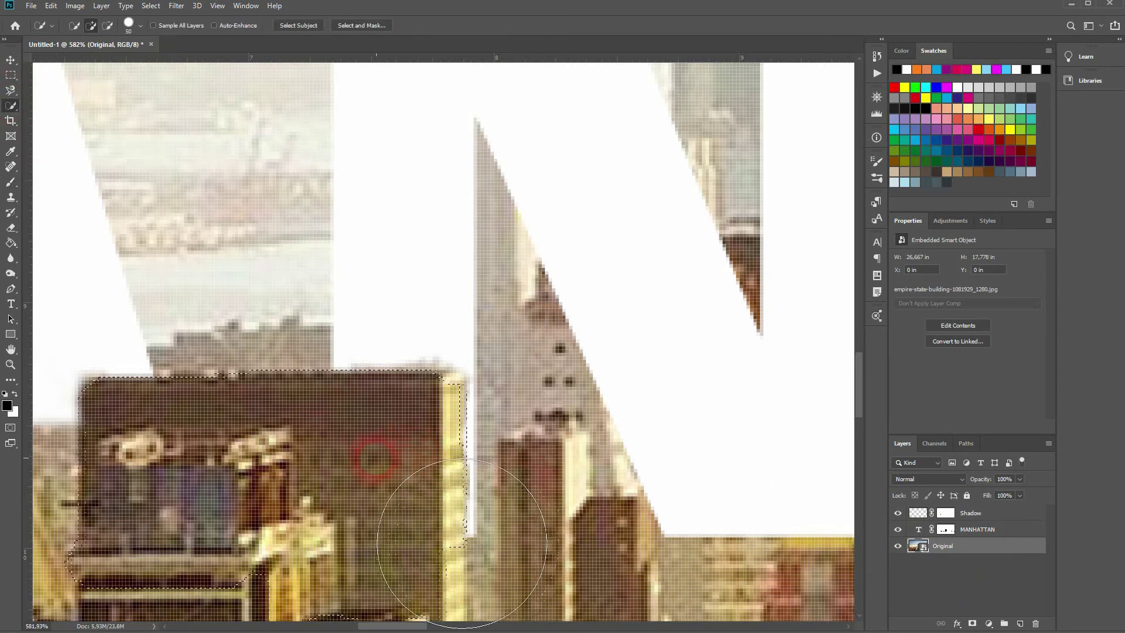
left_click(378, 460)
key("ctrl+d")
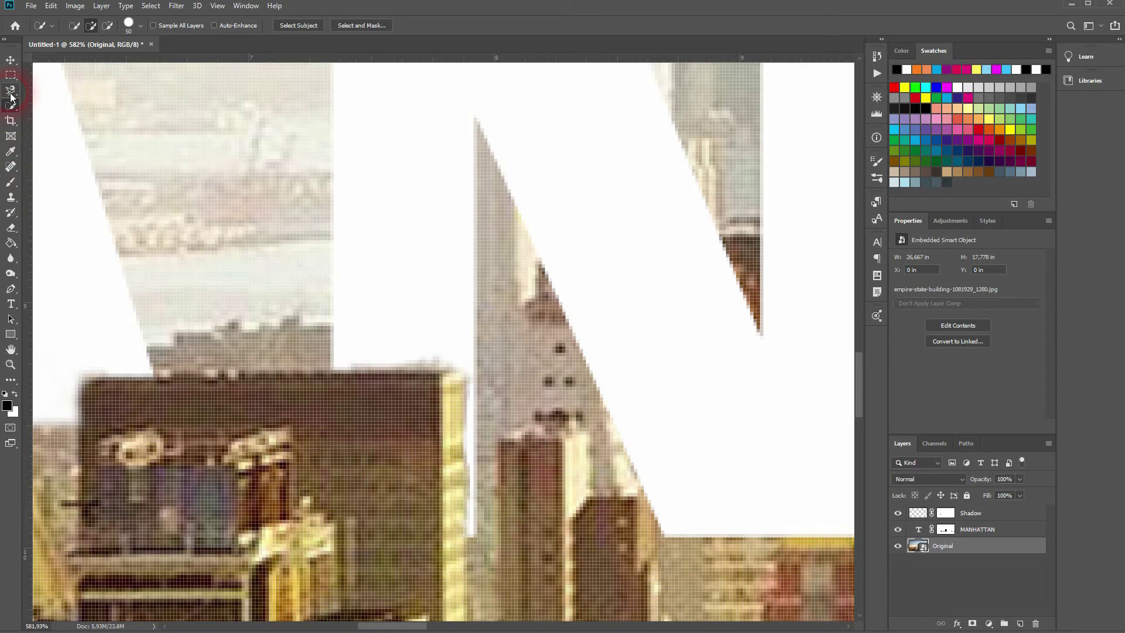
- Outline the white letter strip beside the dark building's gold edge with a closed six-point Pen path and convert it into an anti-aliased selection, feather 0
key("p")
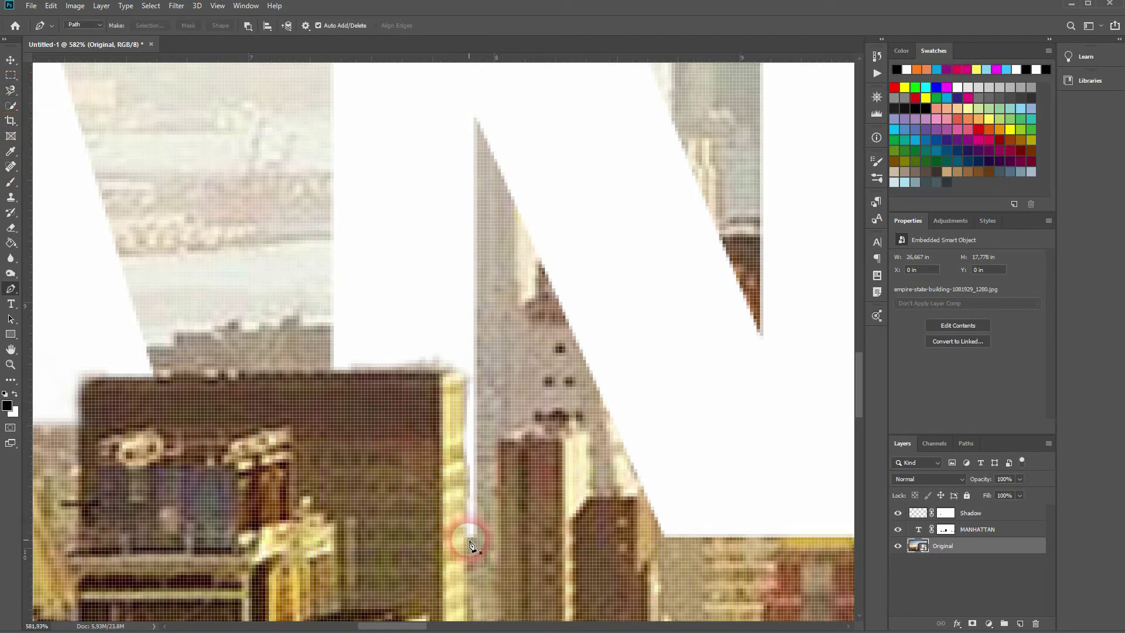
left_click(464, 537)
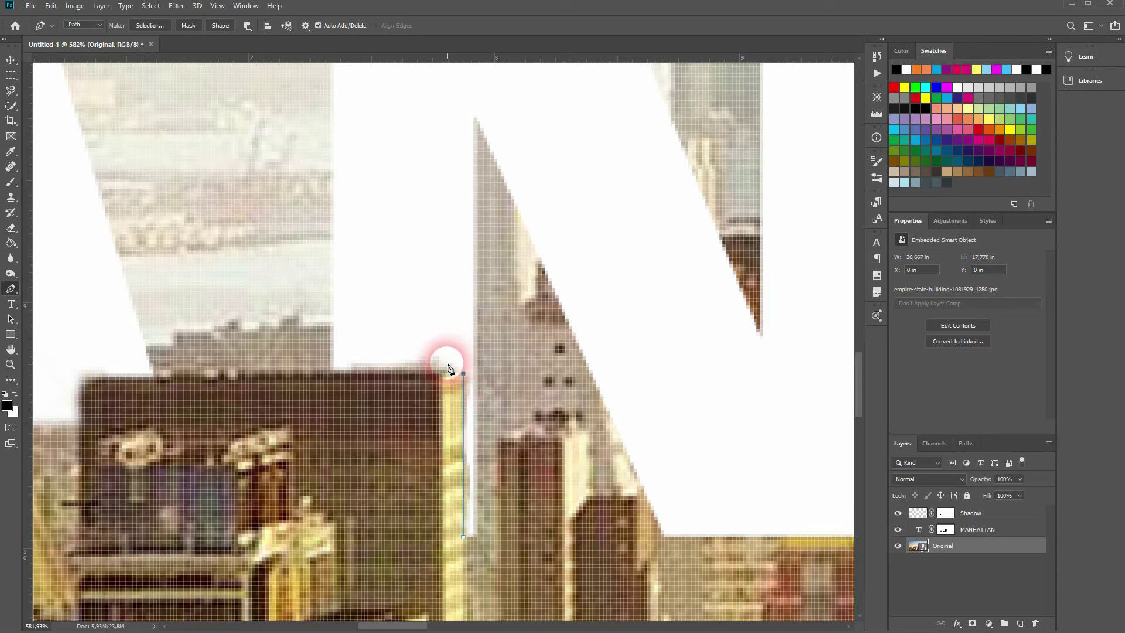
left_click(443, 315)
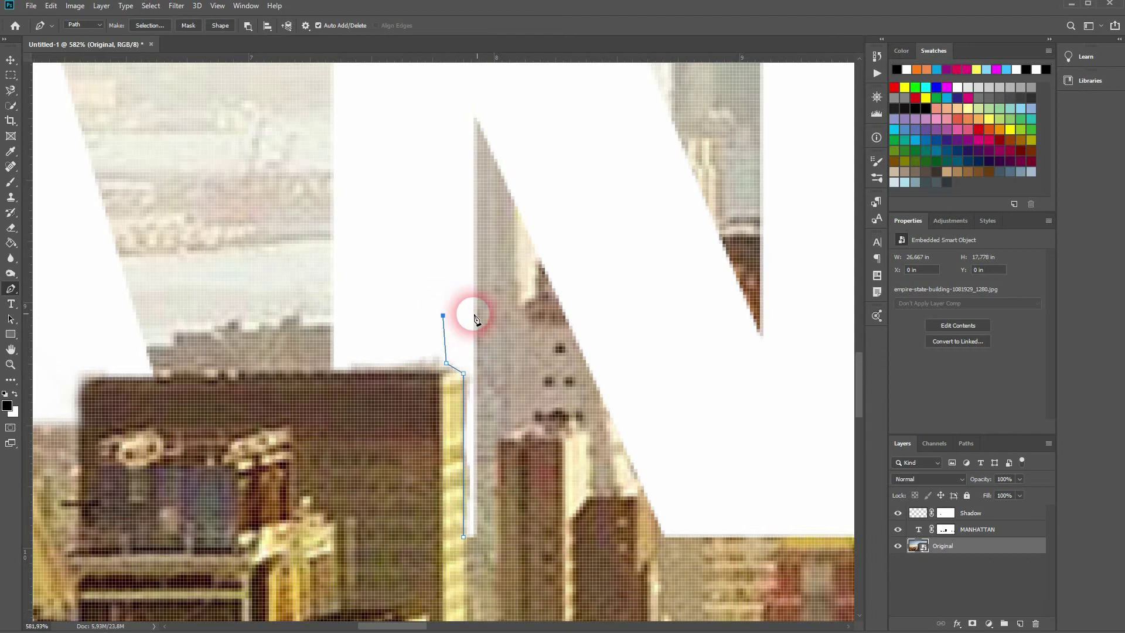
left_click(504, 316)
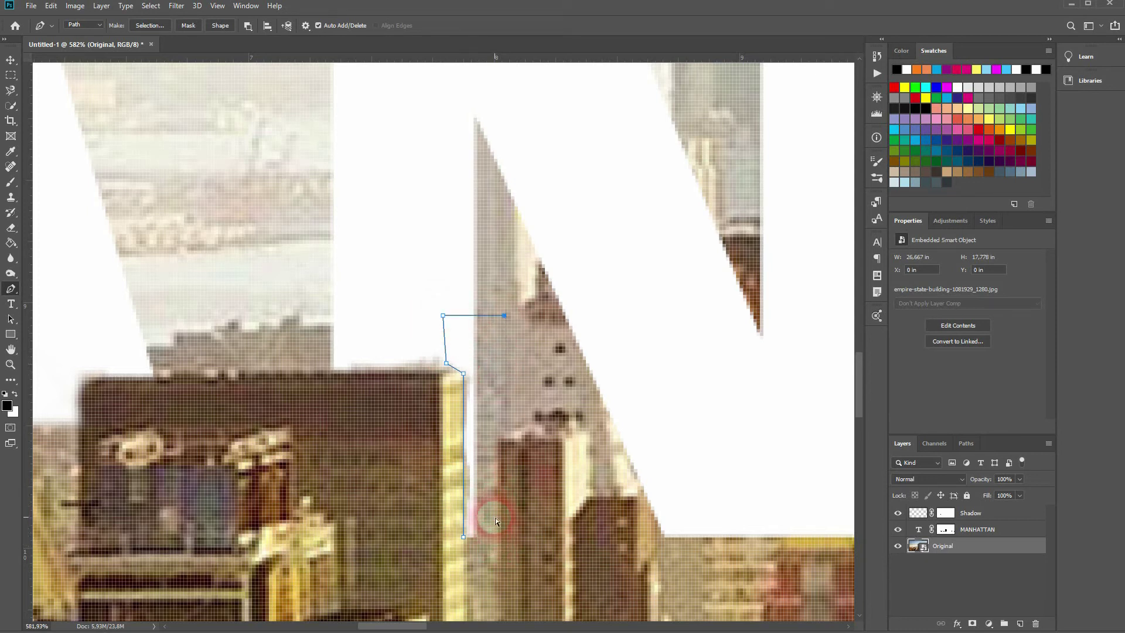
key("ctrl+z")
left_click(477, 316)
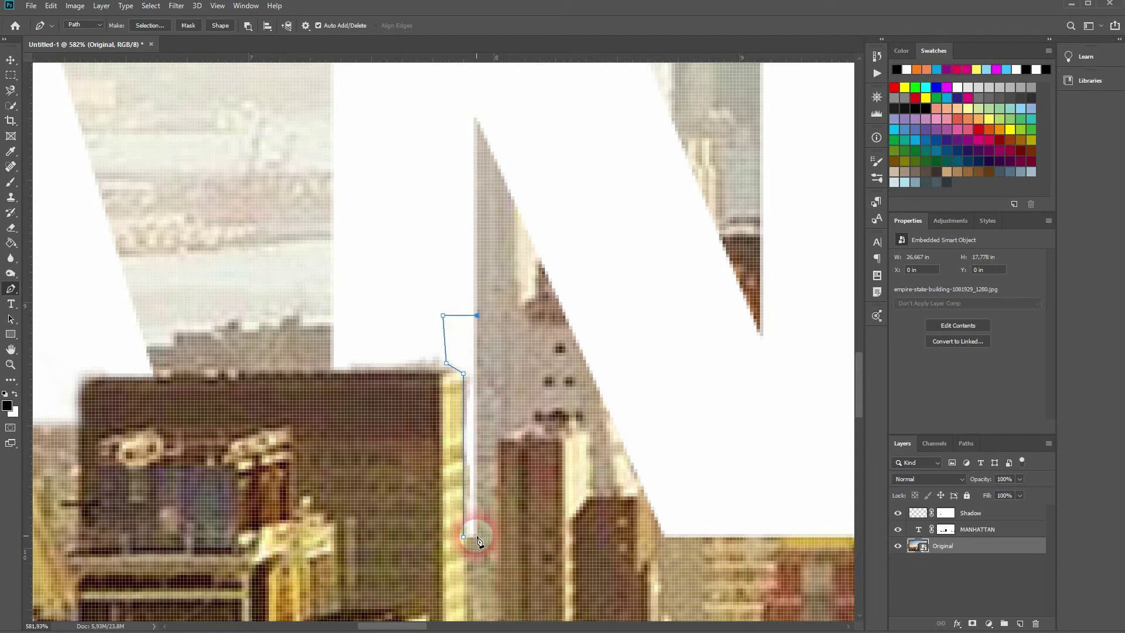
left_click(477, 537)
left_click(464, 536)
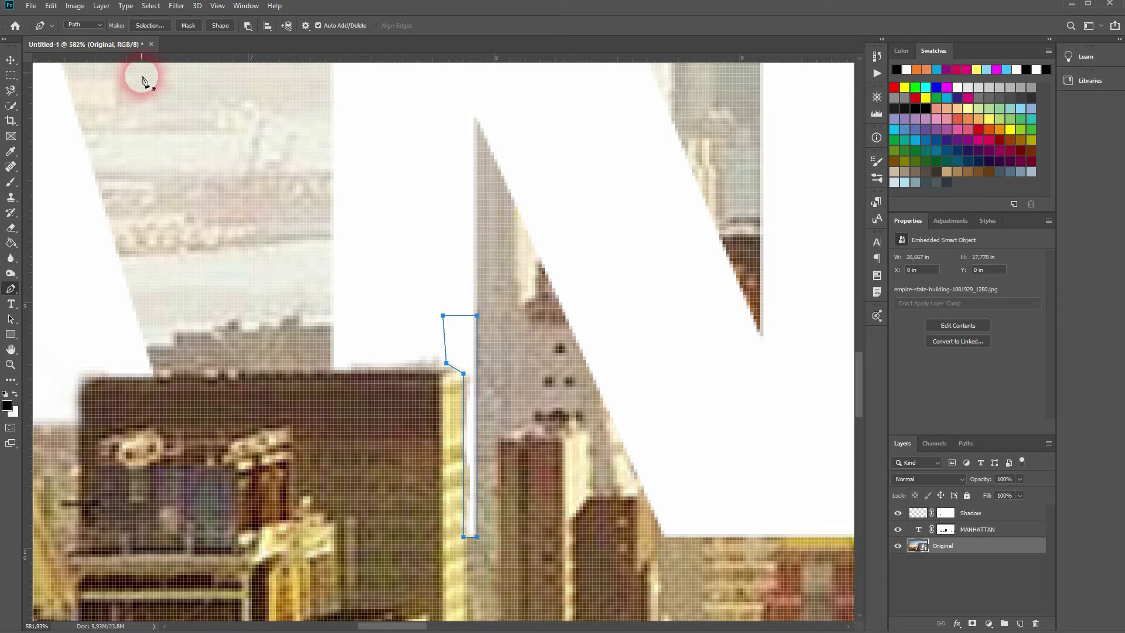
left_click(148, 26)
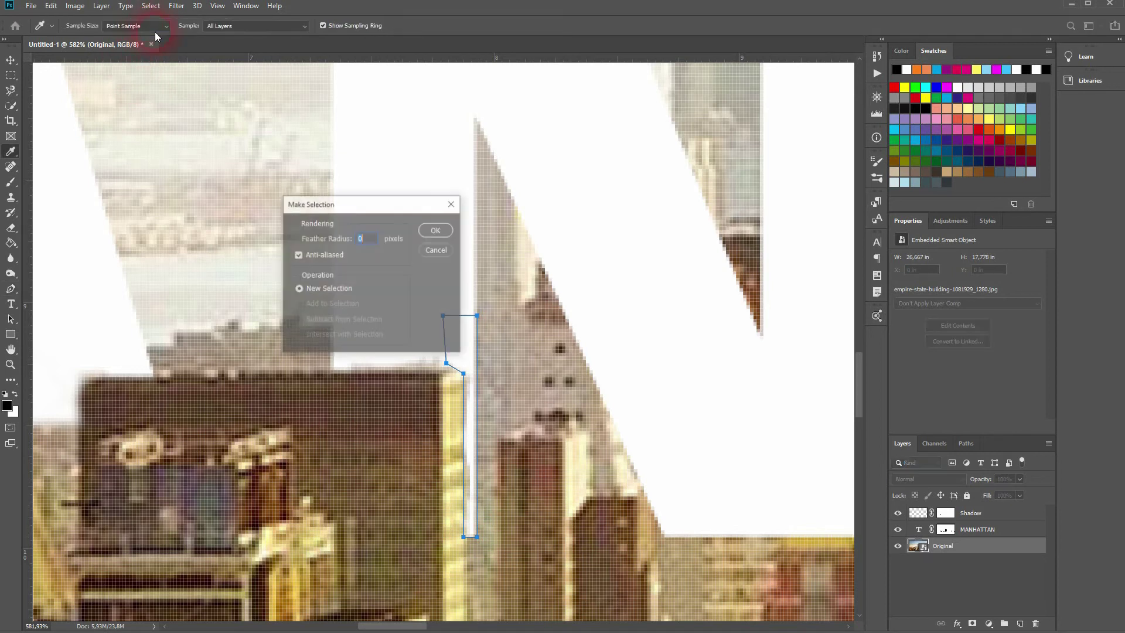
left_click(436, 230)
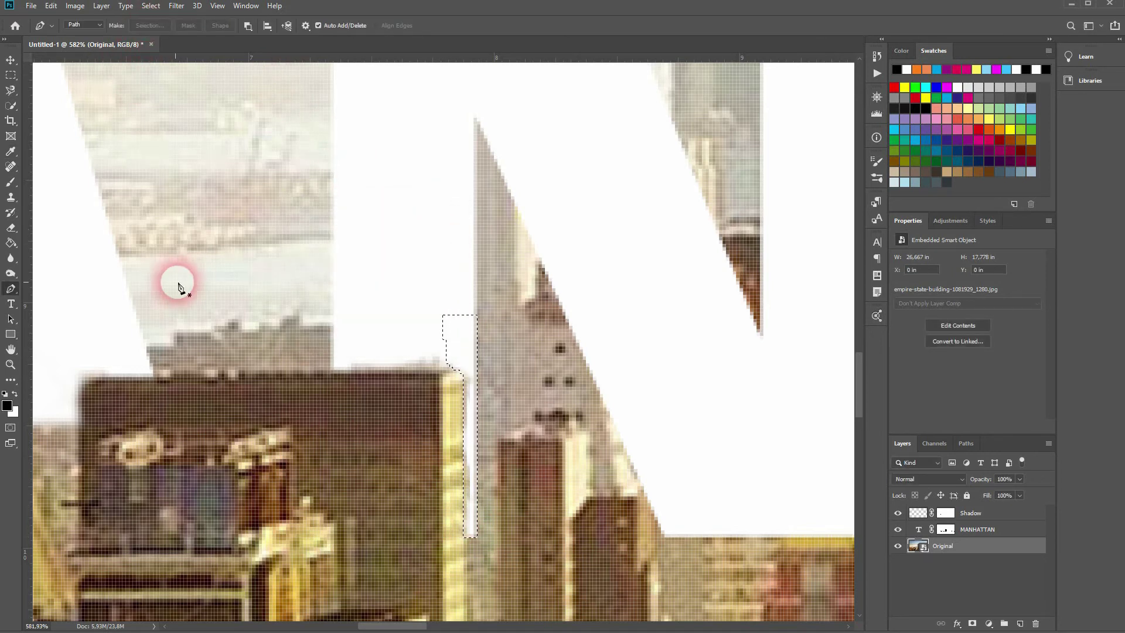
- Invert the strip selection, paint a soft black shadow on the Shadow layer at the dark building's gold edge, and deselect
left_click(923, 515)
key("b")
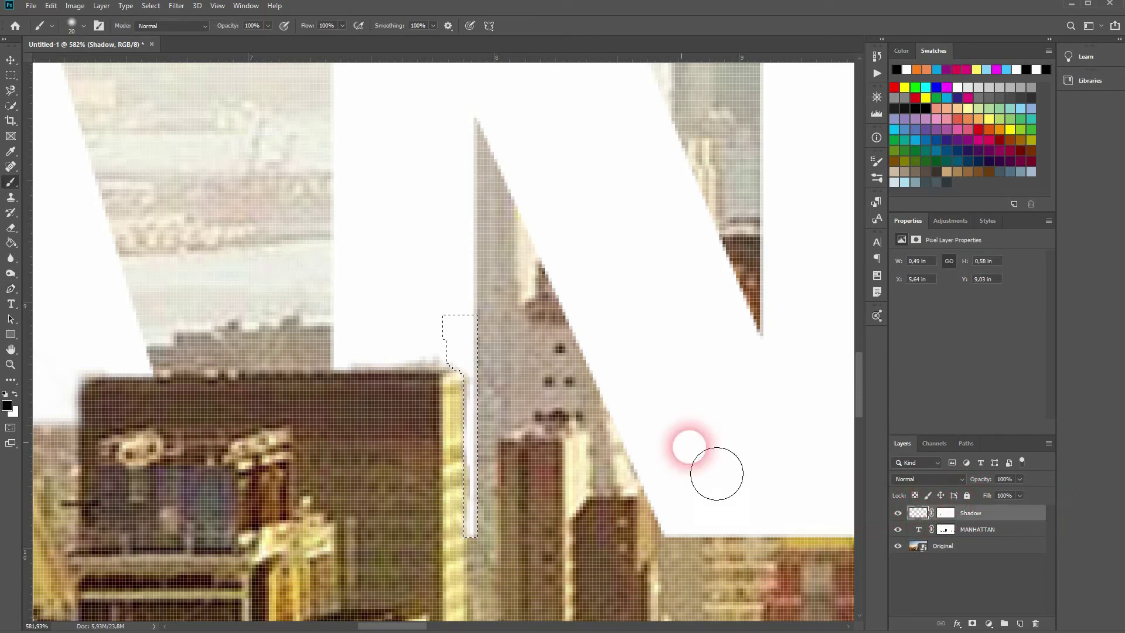
left_click(150, 6)
left_click(182, 49)
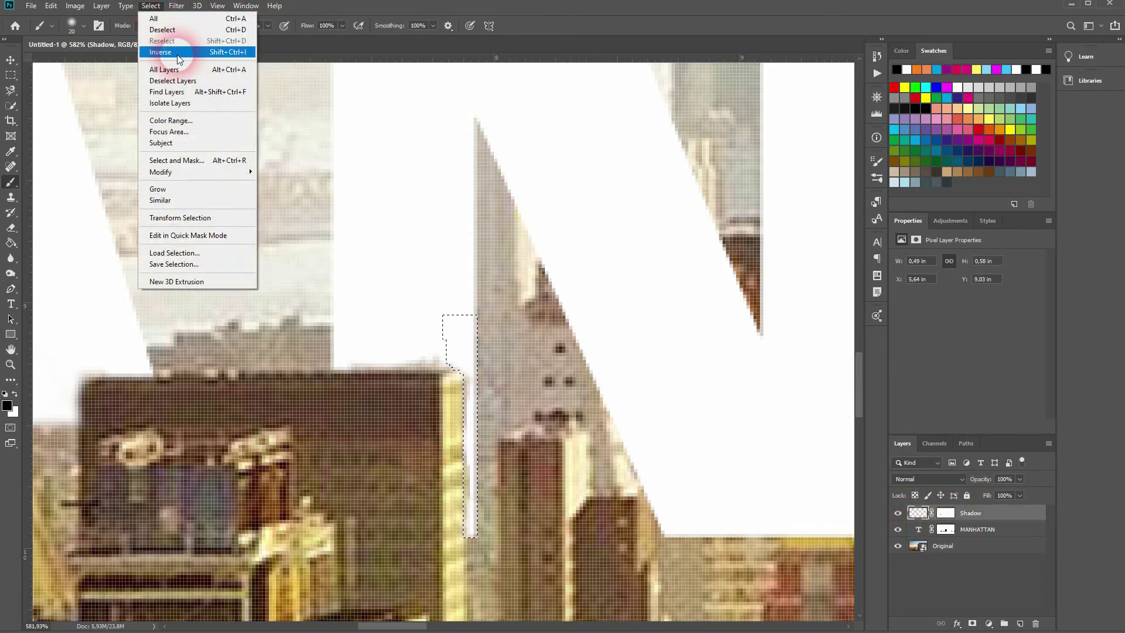
left_click(460, 360)
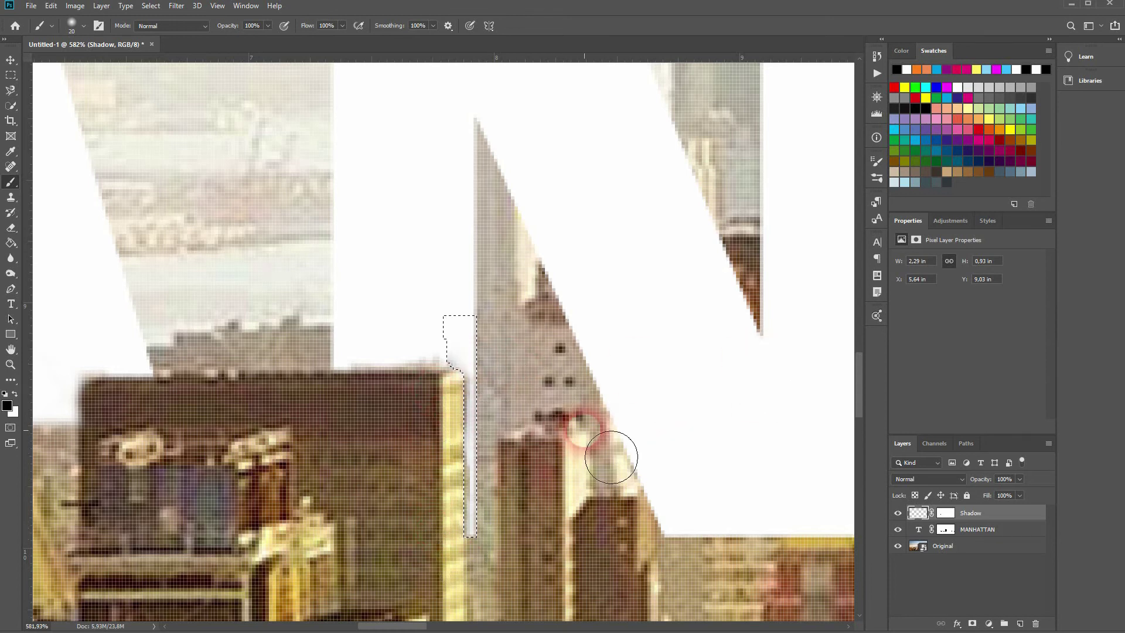
key("ctrl+d")
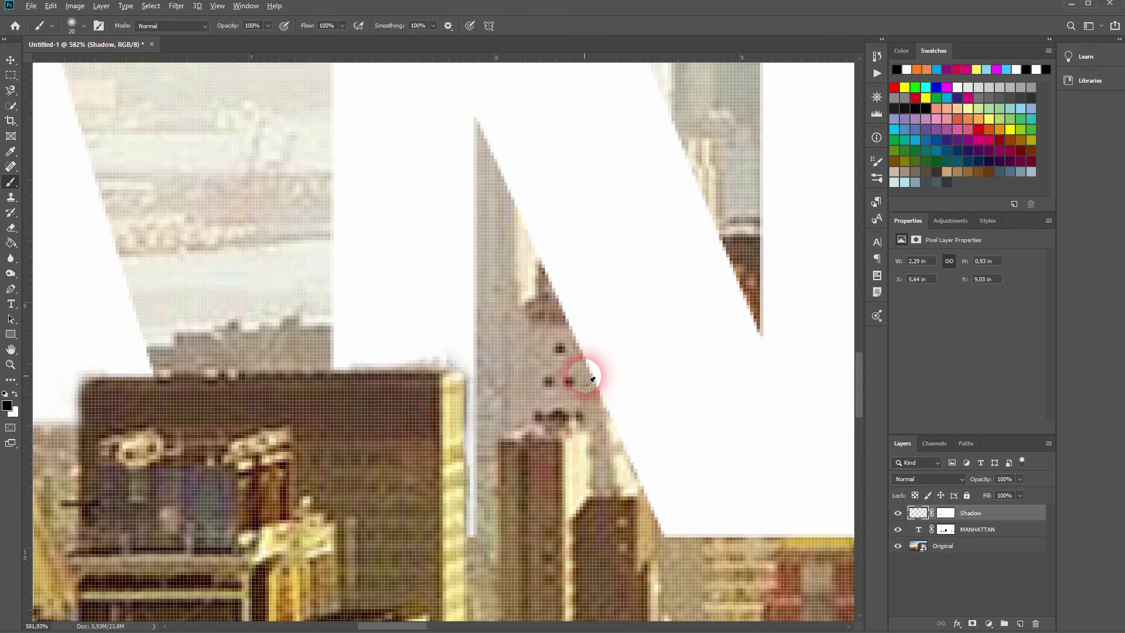
- Paint black on the Shadow layer's mask to fade the shadow above the dark building's gold corner
left_click(472, 321, "alt")
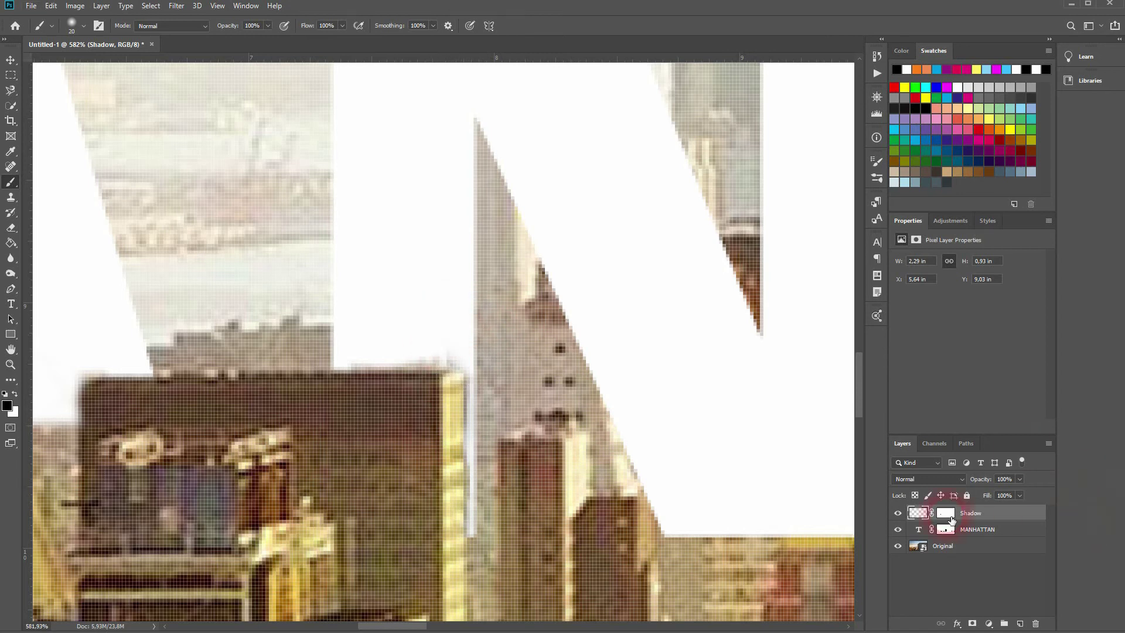
left_click(951, 520)
left_click_drag(452, 276, 457, 347)
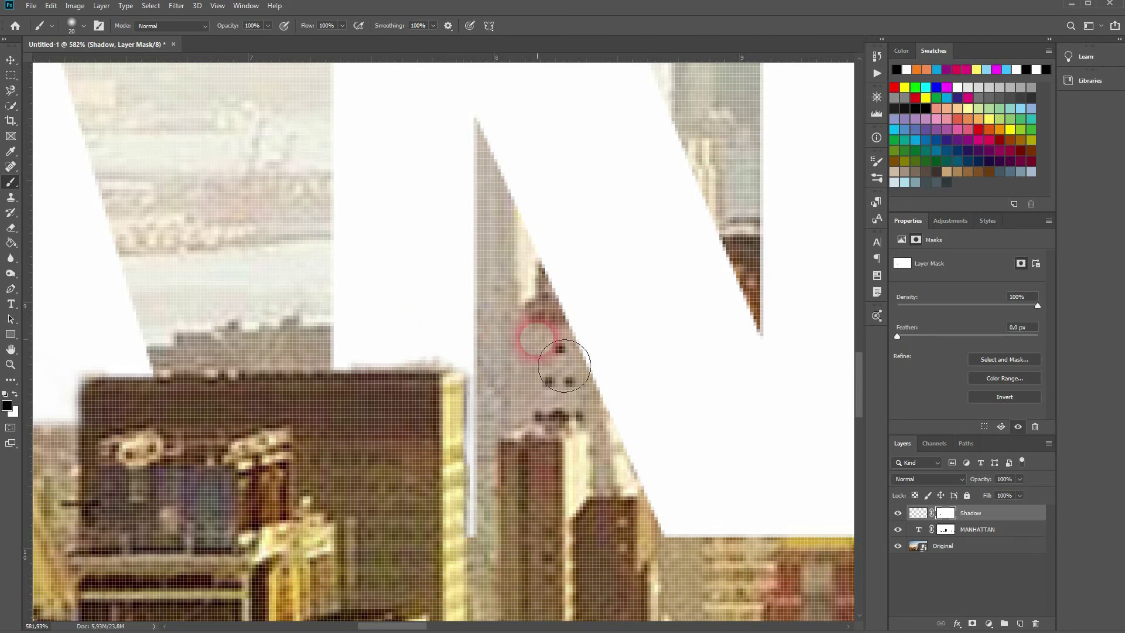
- Outline the white area of the A beside the tall central tower with a closed five-point Pen path and convert it into a selection
scroll(555, 360, "down", 8)
left_click_drag(602, 406, 209, 369)
left_click_drag(572, 372, 337, 384)
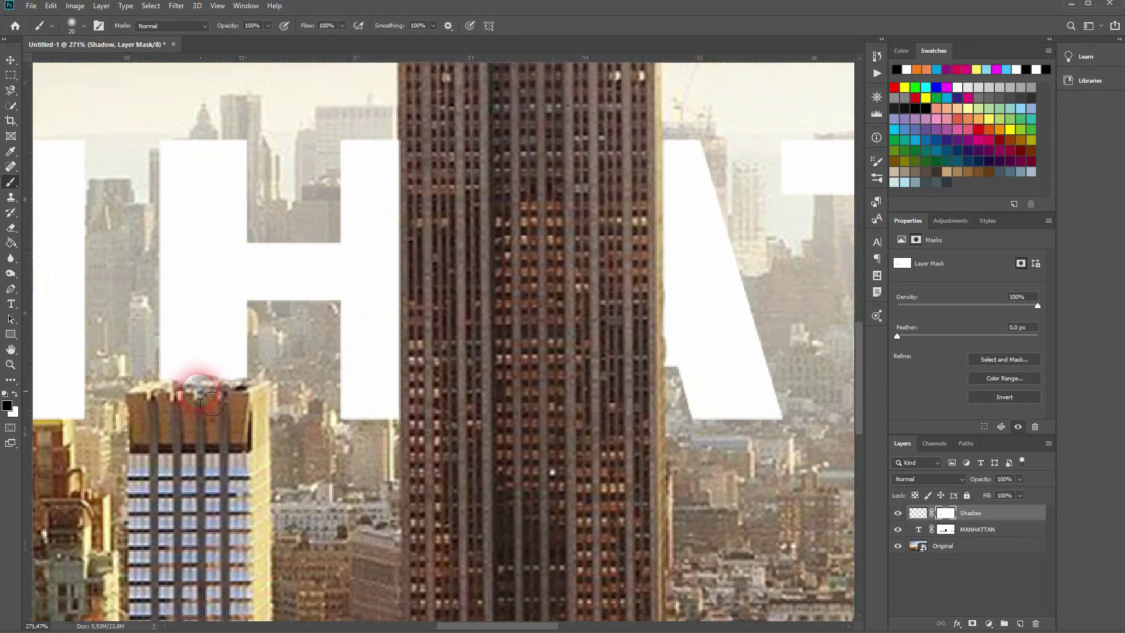
scroll(167, 369, "up", 1)
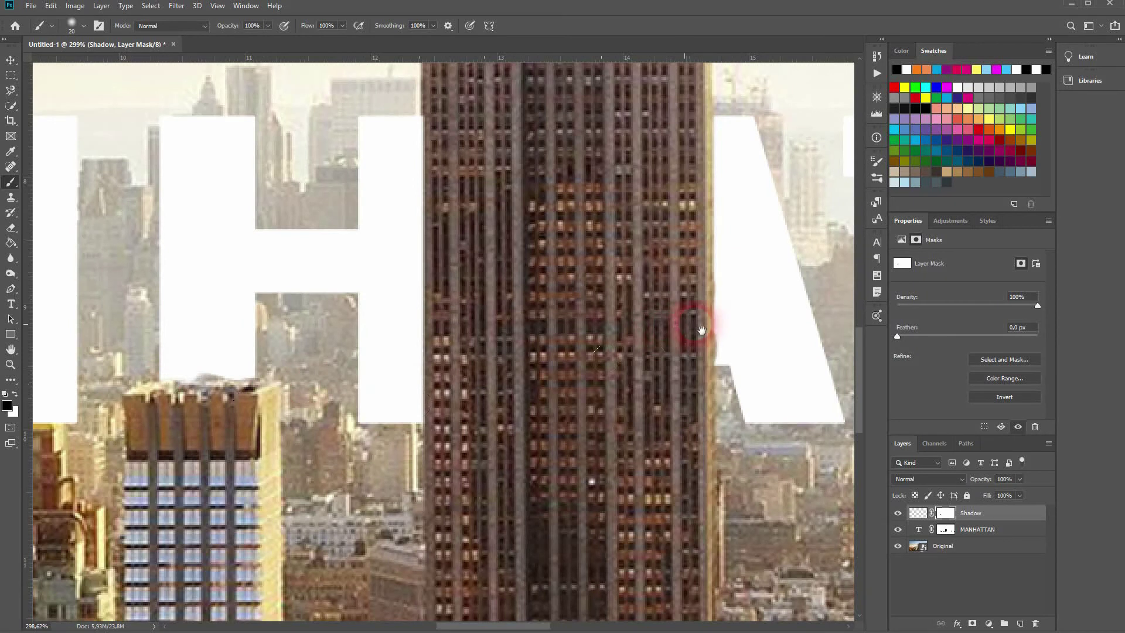
left_click_drag(691, 322, 467, 321)
scroll(508, 297, "up", 6)
left_click_drag(577, 230, 555, 348)
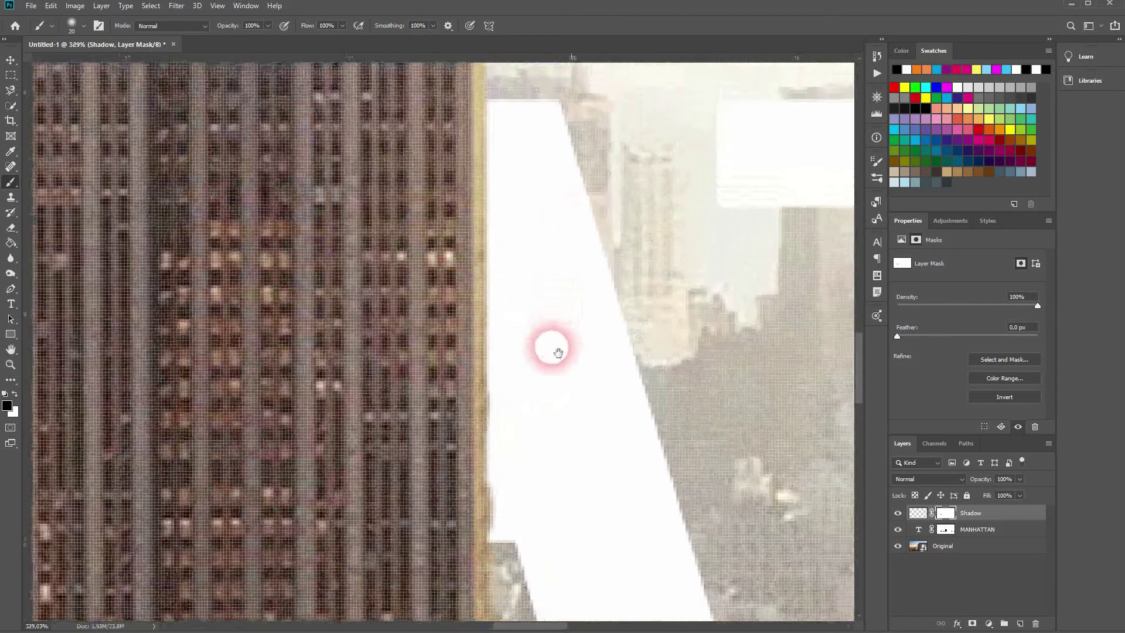
scroll(442, 316, "down", 2)
key("p")
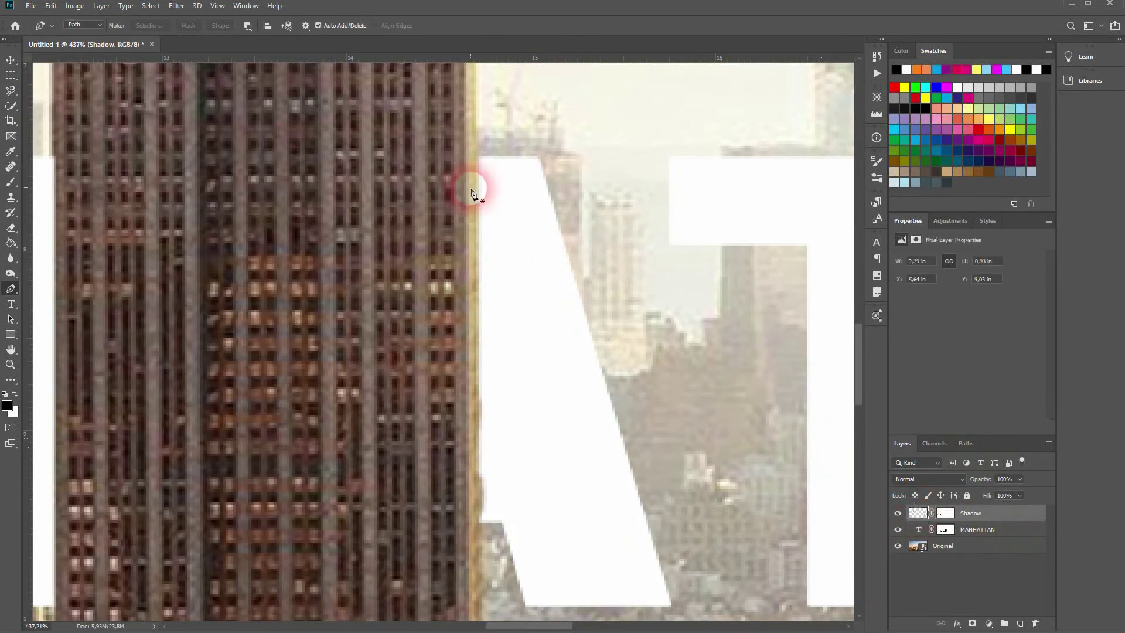
left_click(477, 156)
left_click(480, 522)
left_click(502, 522)
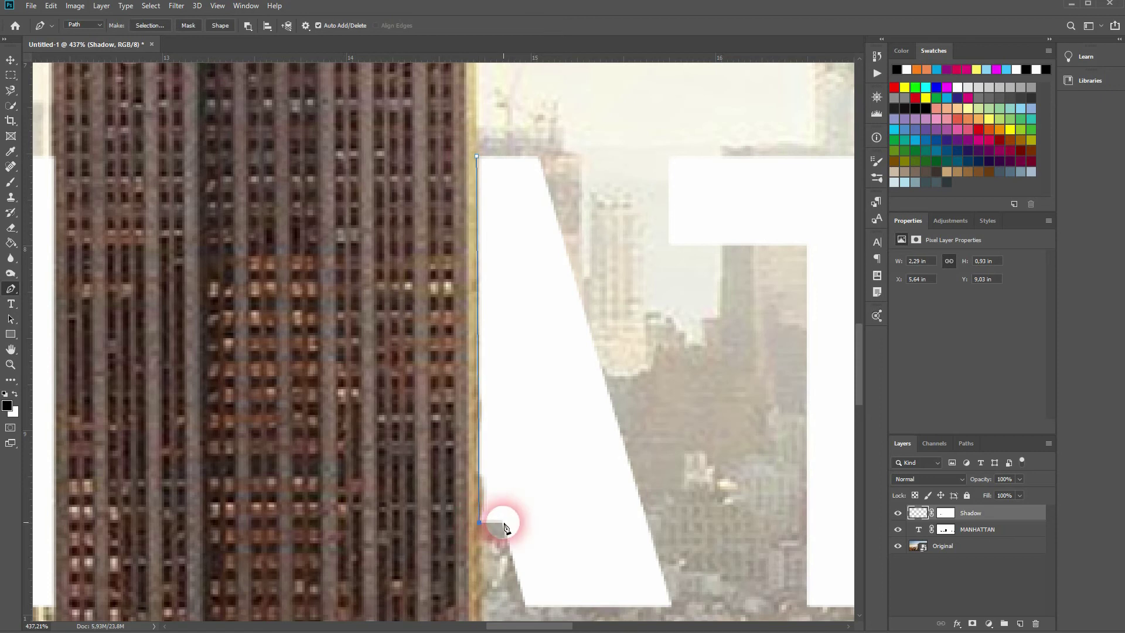
left_click(631, 522)
left_click(505, 159)
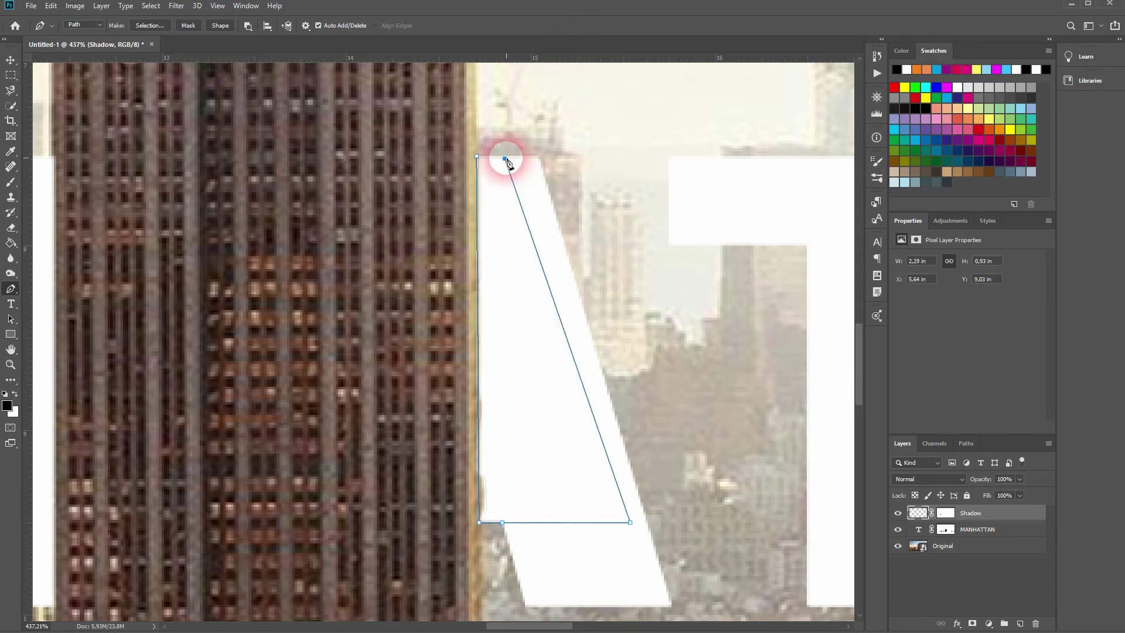
left_click(477, 157)
left_click(150, 26)
key("Return")
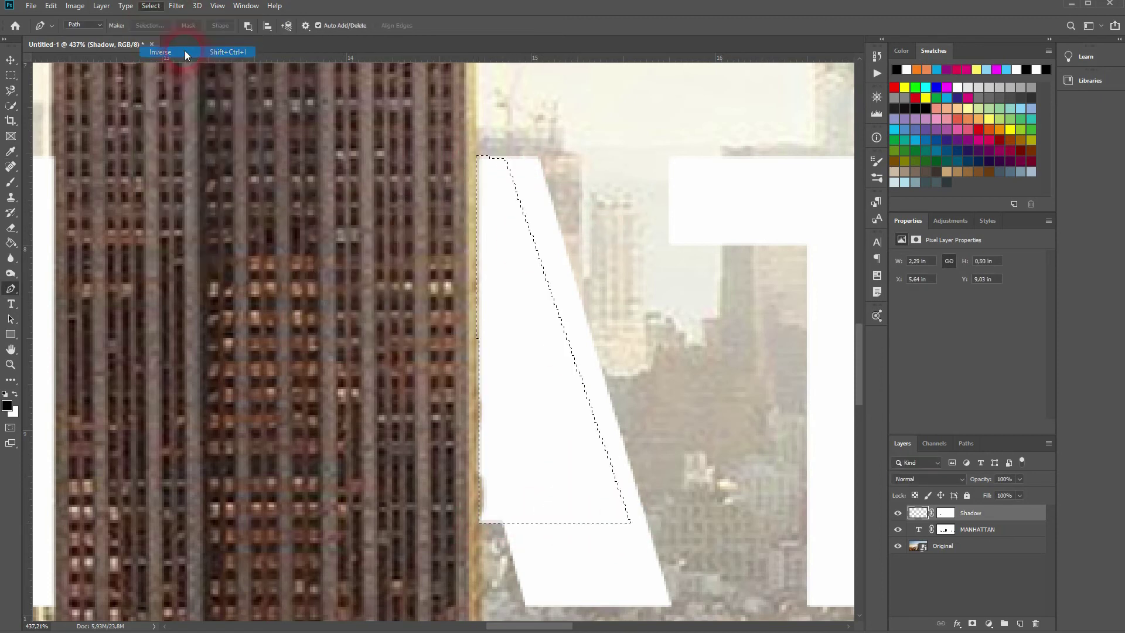
- Invert the selection, brush a soft black shadow on the Shadow layer where the A meets the tall tower, and deselect
key("b")
mouse_move(480, 526)
left_mouse_down()
mouse_move(473, 164)
mouse_move(431, 533)
mouse_move(462, 452)
mouse_move(477, 463)
mouse_move(469, 565)
left_mouse_up()
key("ctrl+d")
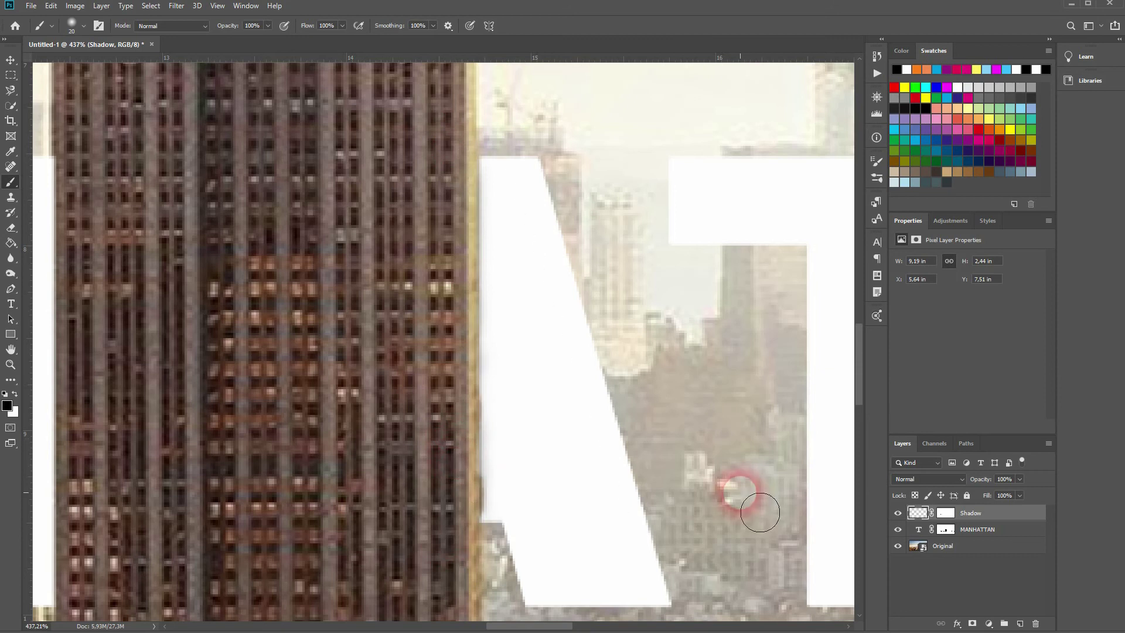
key("ctrl+z")
left_click_drag(459, 515, 477, 547)
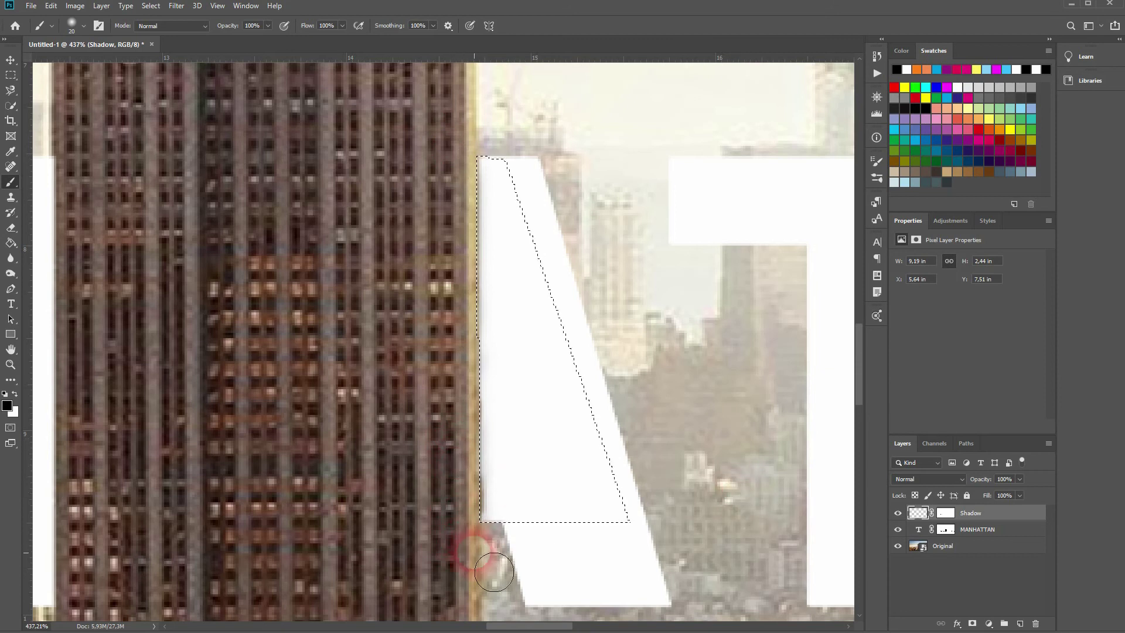
key("ctrl+d")
- Draw a closed Pen path around the last A's right leg, following the stepped roof and right edge of the brown skyscraper
key("ctrl+0")
scroll(750, 408, "up", 10)
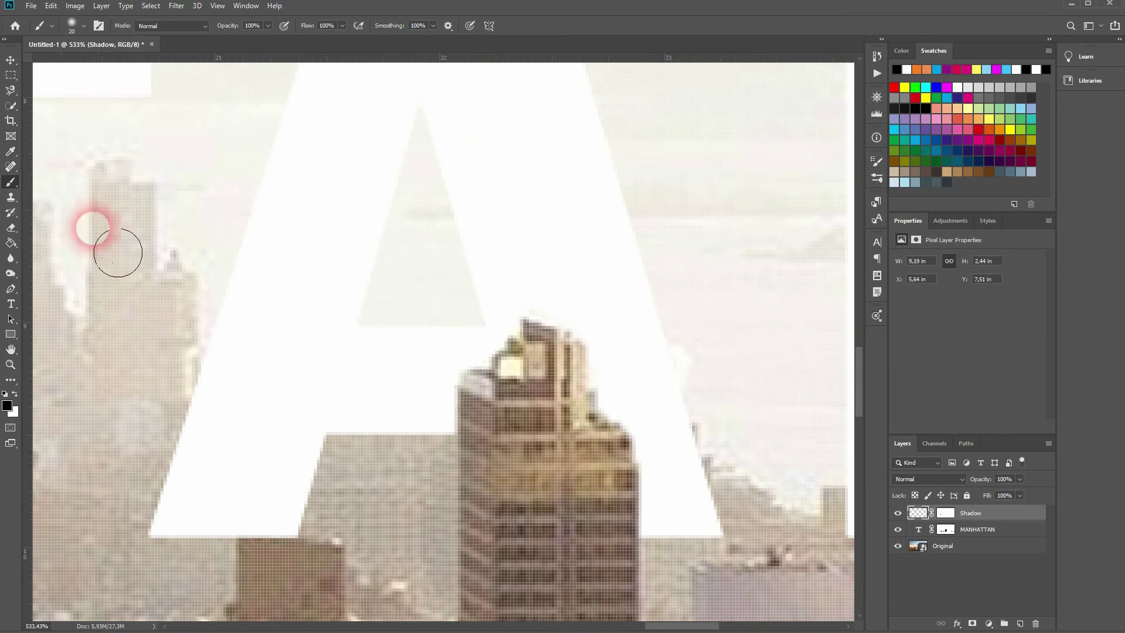
key("p")
left_click(639, 538)
left_click(639, 463)
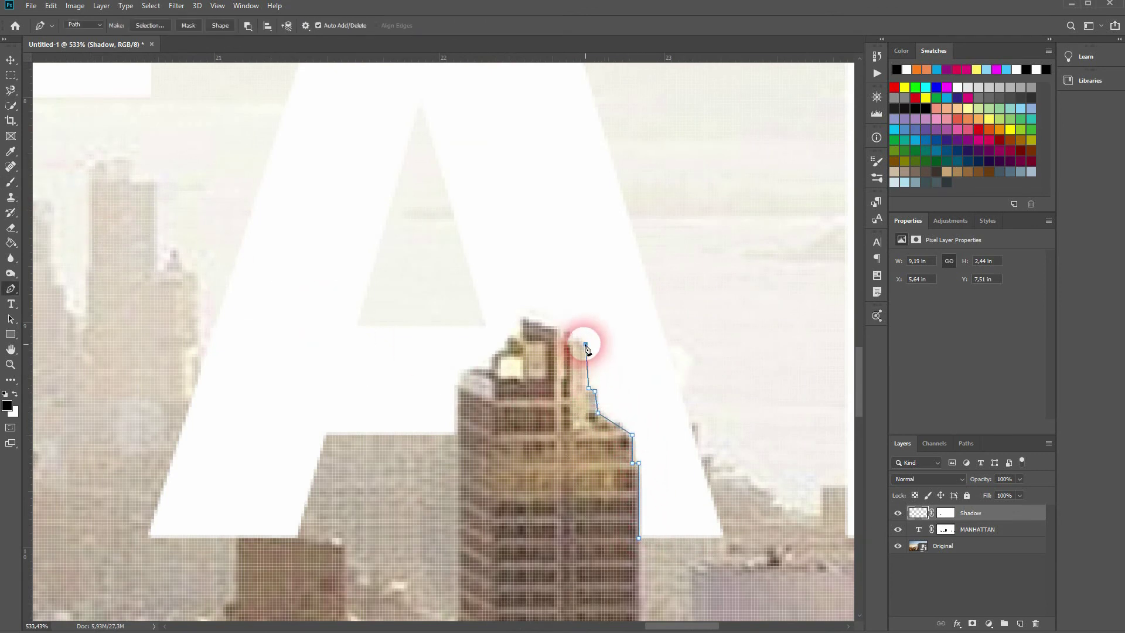
left_click(563, 332)
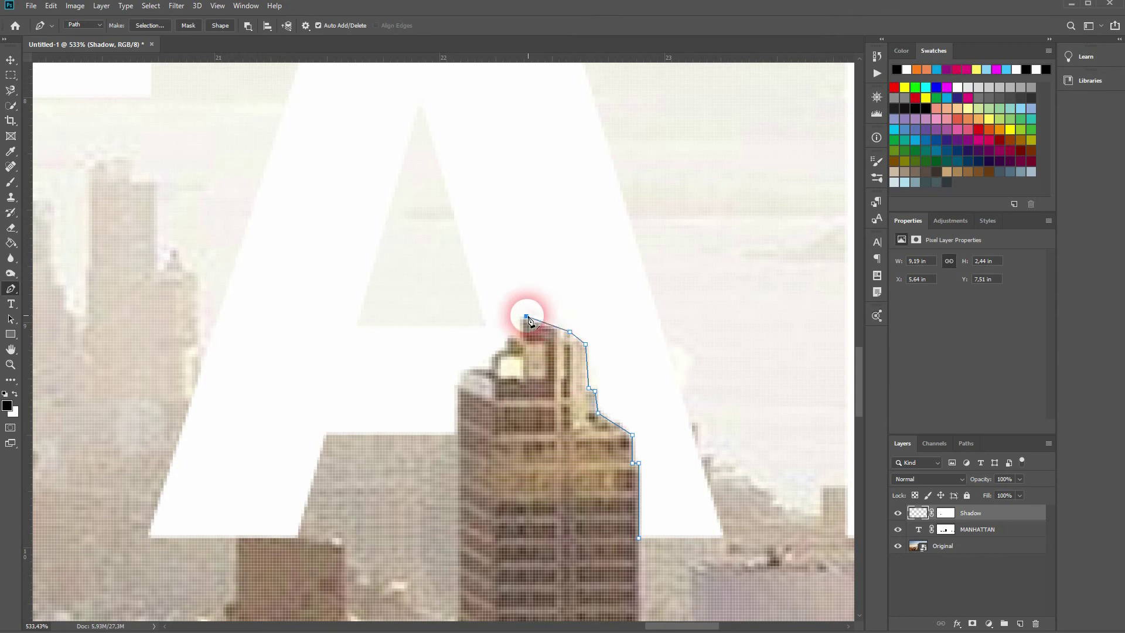
left_click(526, 270)
left_click(629, 272)
left_click(723, 535)
left_click(640, 538)
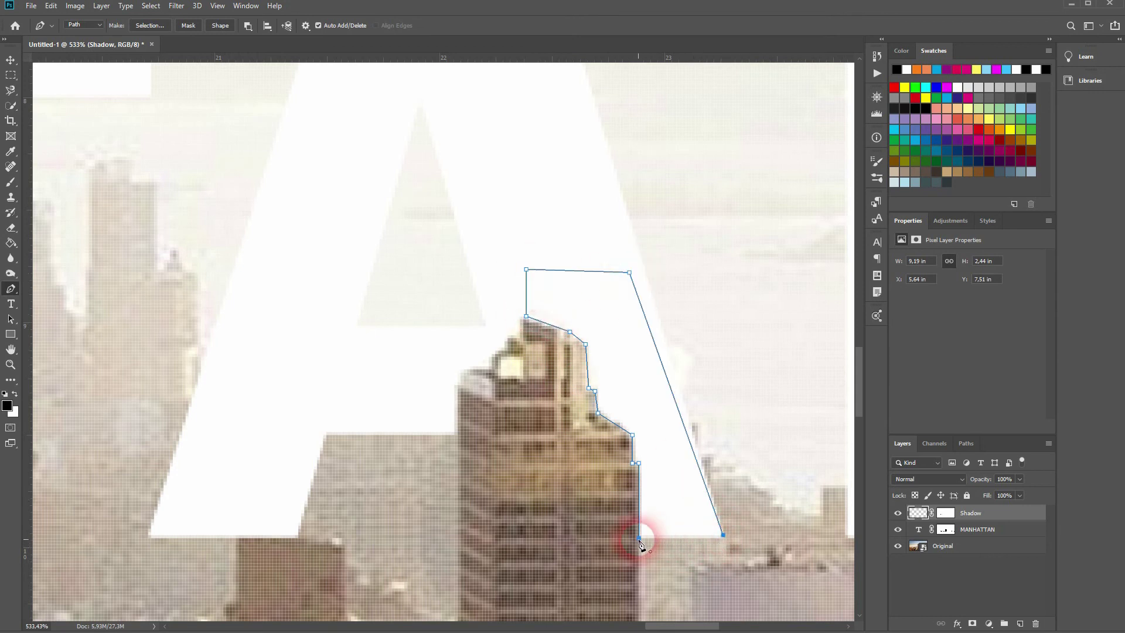
- Convert the skyscraper-edge path into a selection and invert it
left_click(151, 26)
key("Return")
left_click(170, 6)
mouse_move(153, 6)
left_click(169, 51)
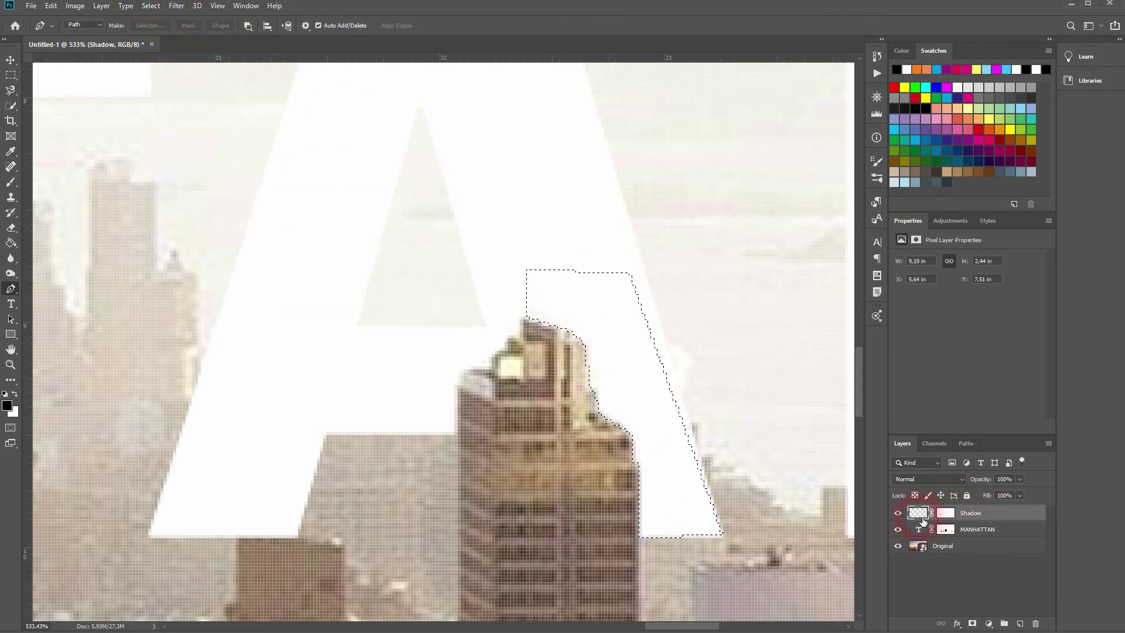
- Brush a soft black shadow along the skyscraper's right edge on the Shadow layer, deselect, and mask out the shadow above its roof
key("b")
mouse_move(607, 532)
left_mouse_down()
mouse_move(609, 463)
mouse_move(534, 350)
left_mouse_up()
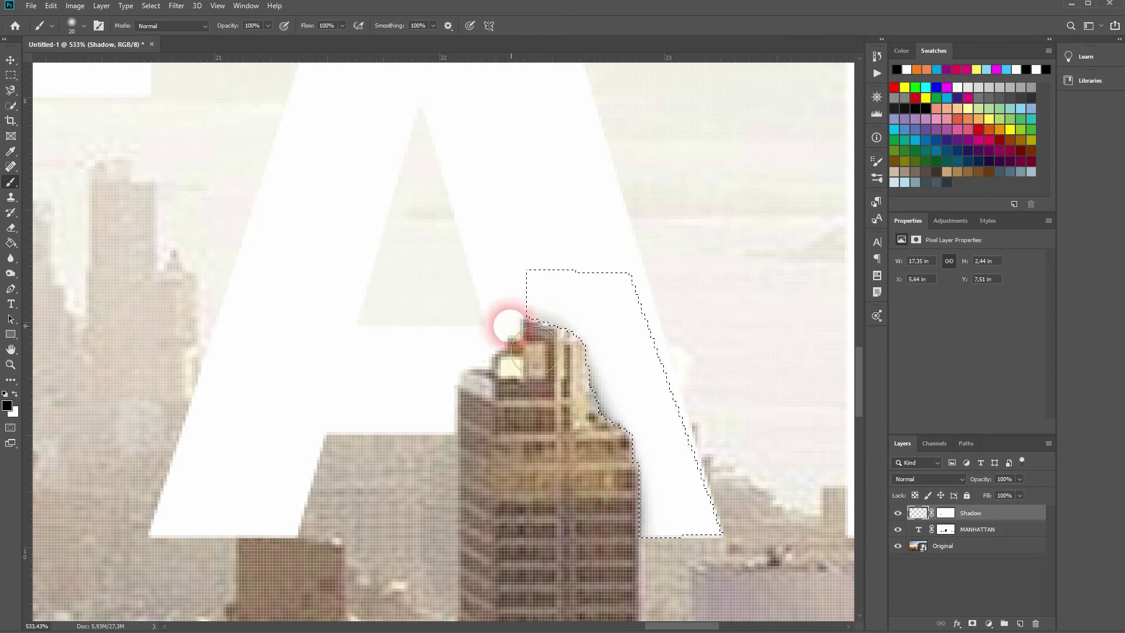
key("ctrl+d")
left_click(946, 513)
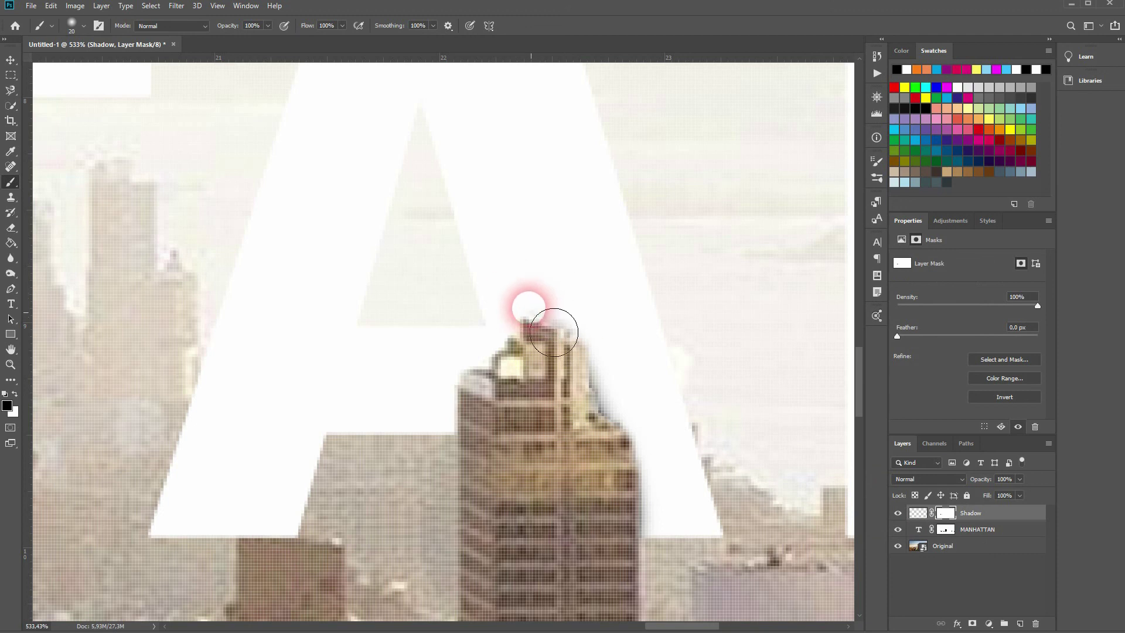
left_click_drag(530, 309, 574, 311)
- Reduce the Shadow layer's opacity to 50%, comparing the whole image with the layer hidden and shown
key("space")
left_click_drag(797, 537, 410, 478)
left_click_drag(844, 390, 532, 377)
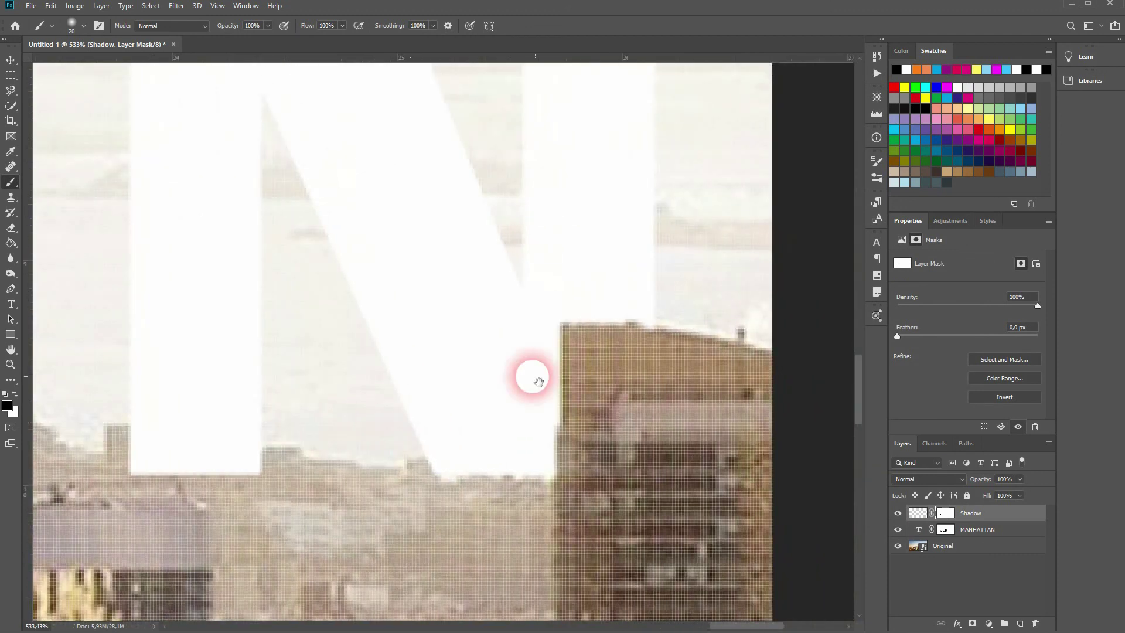
key("ctrl+0")
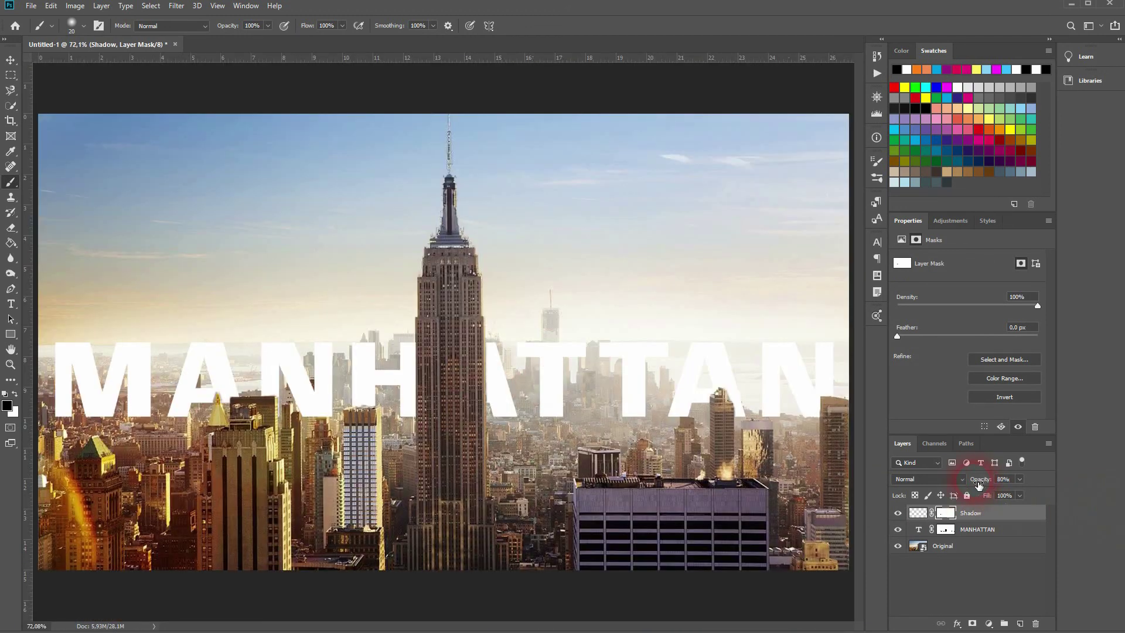
left_click(924, 520)
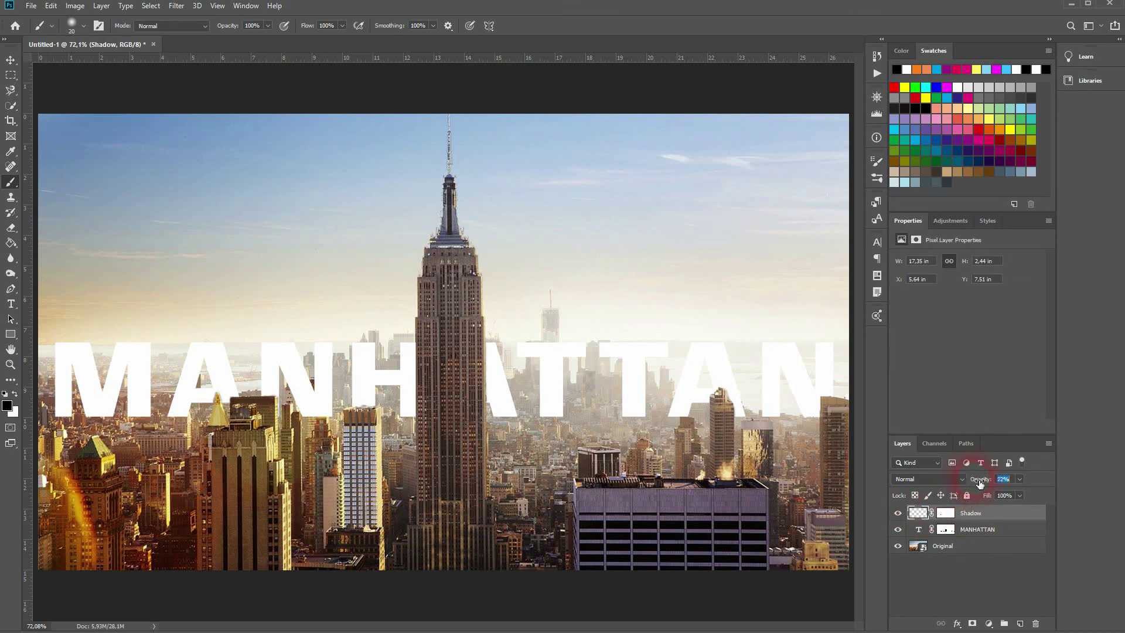
left_click(902, 512)
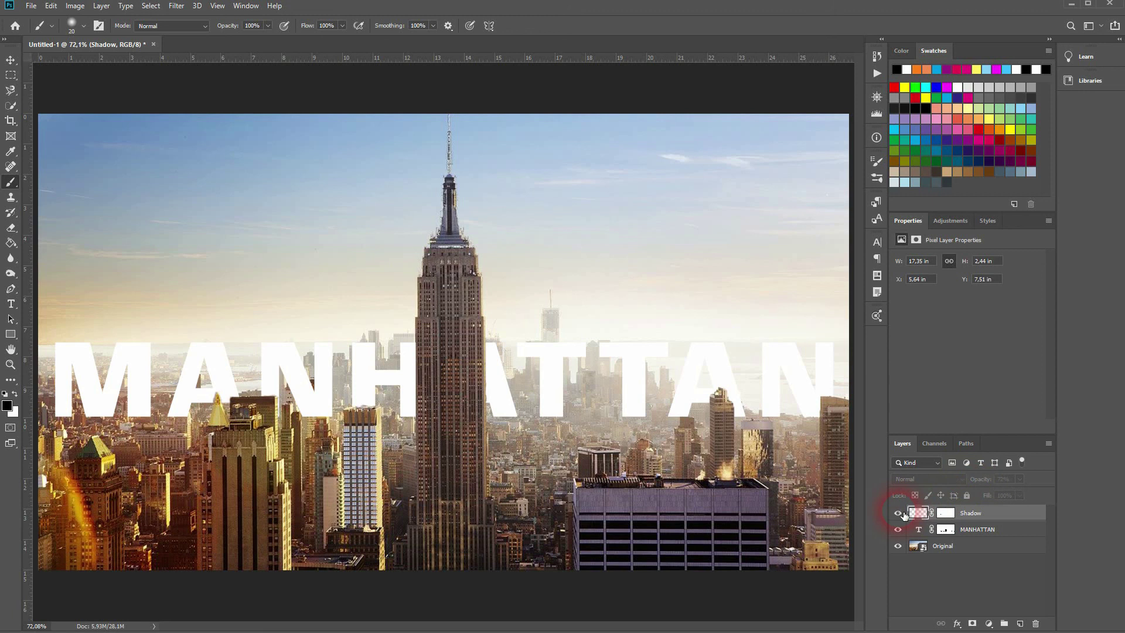
left_click(902, 513)
left_click(967, 496)
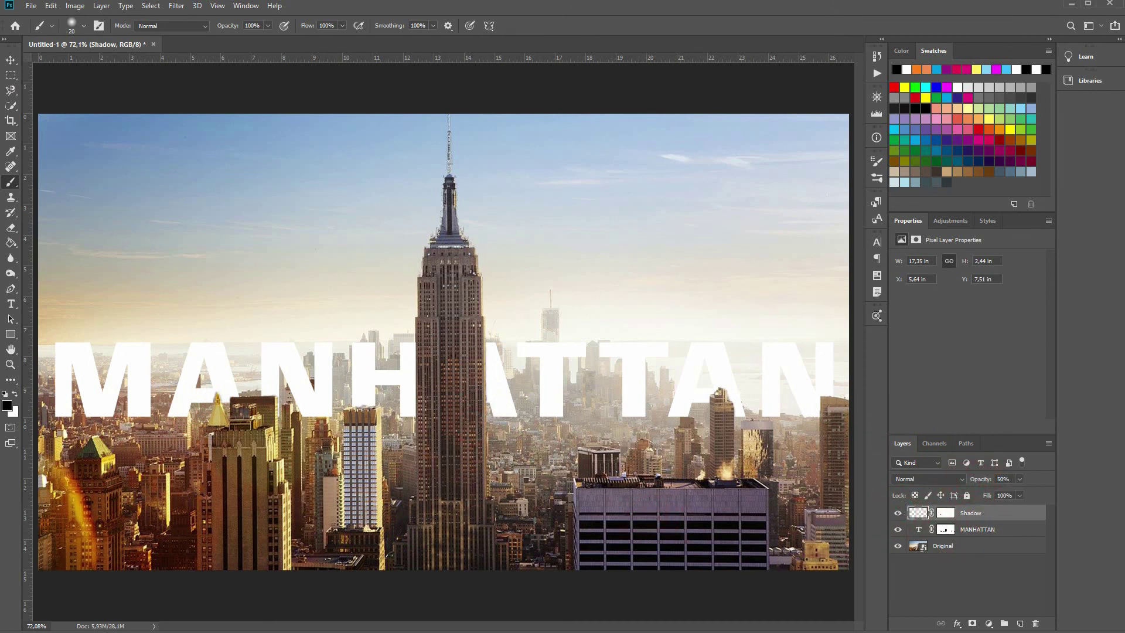
left_click(11, 60)
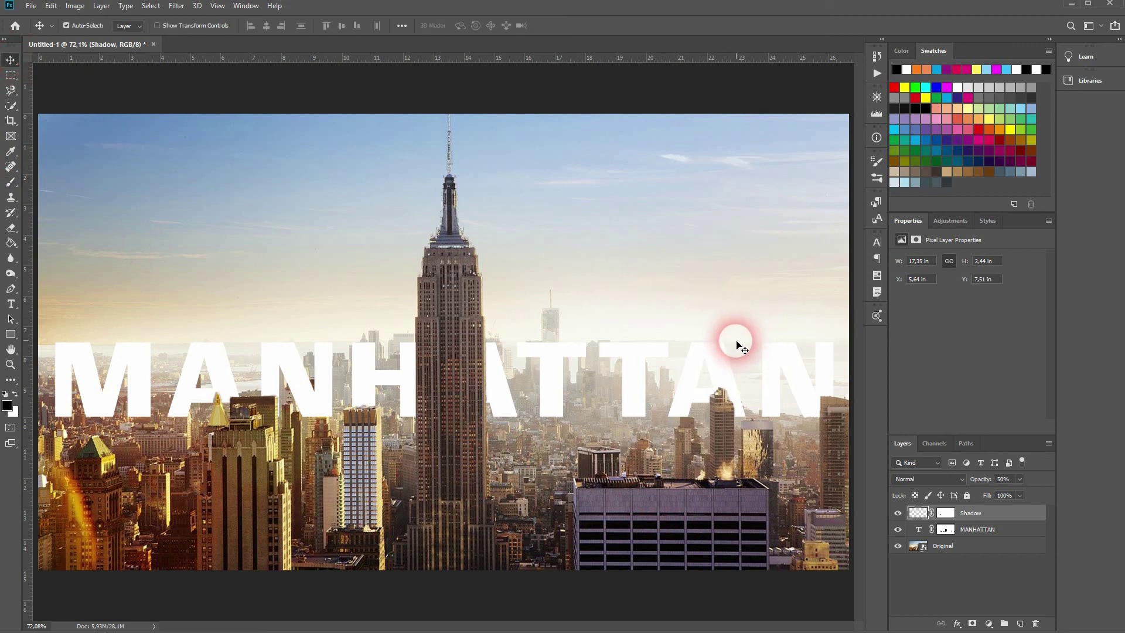
scroll(652, 347, "down", 2)
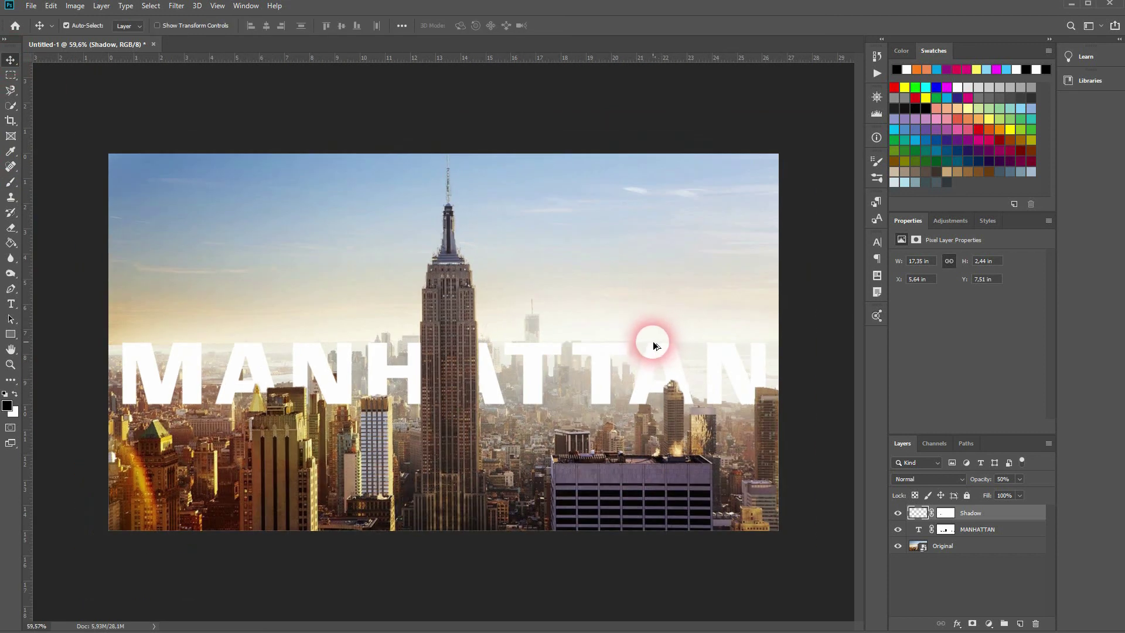
scroll(651, 348, "up", 1)
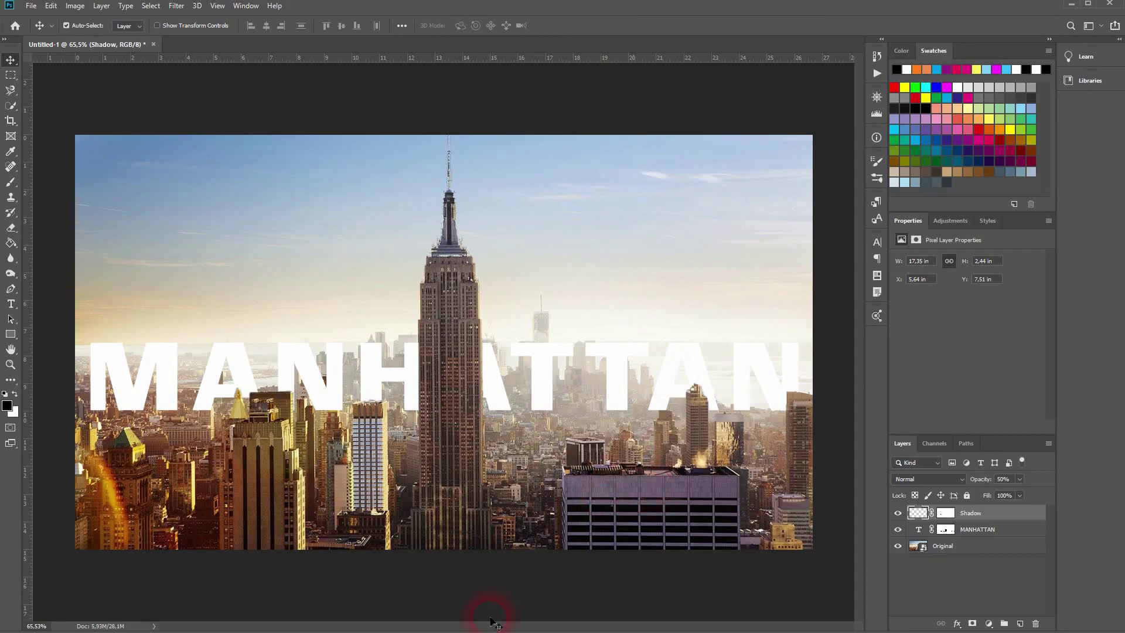